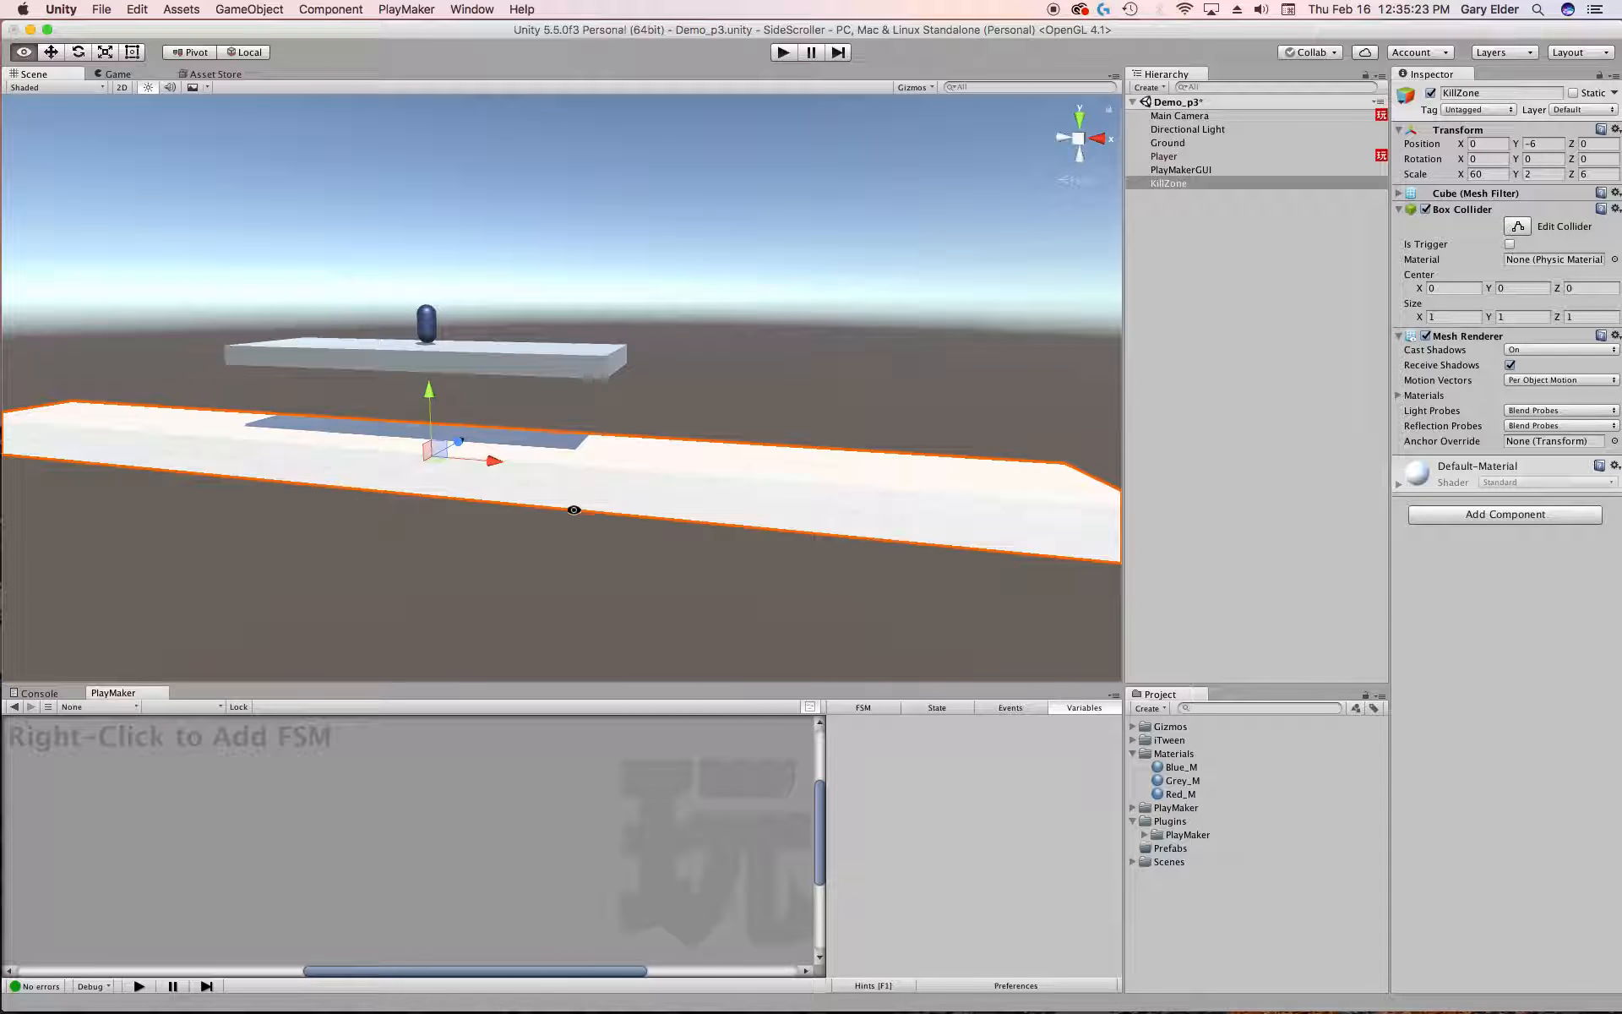
Step: Apply the Red_M material to the KillZone block and make its Box Collider a trigger
left_click_drag(1180, 795, 1200, 500)
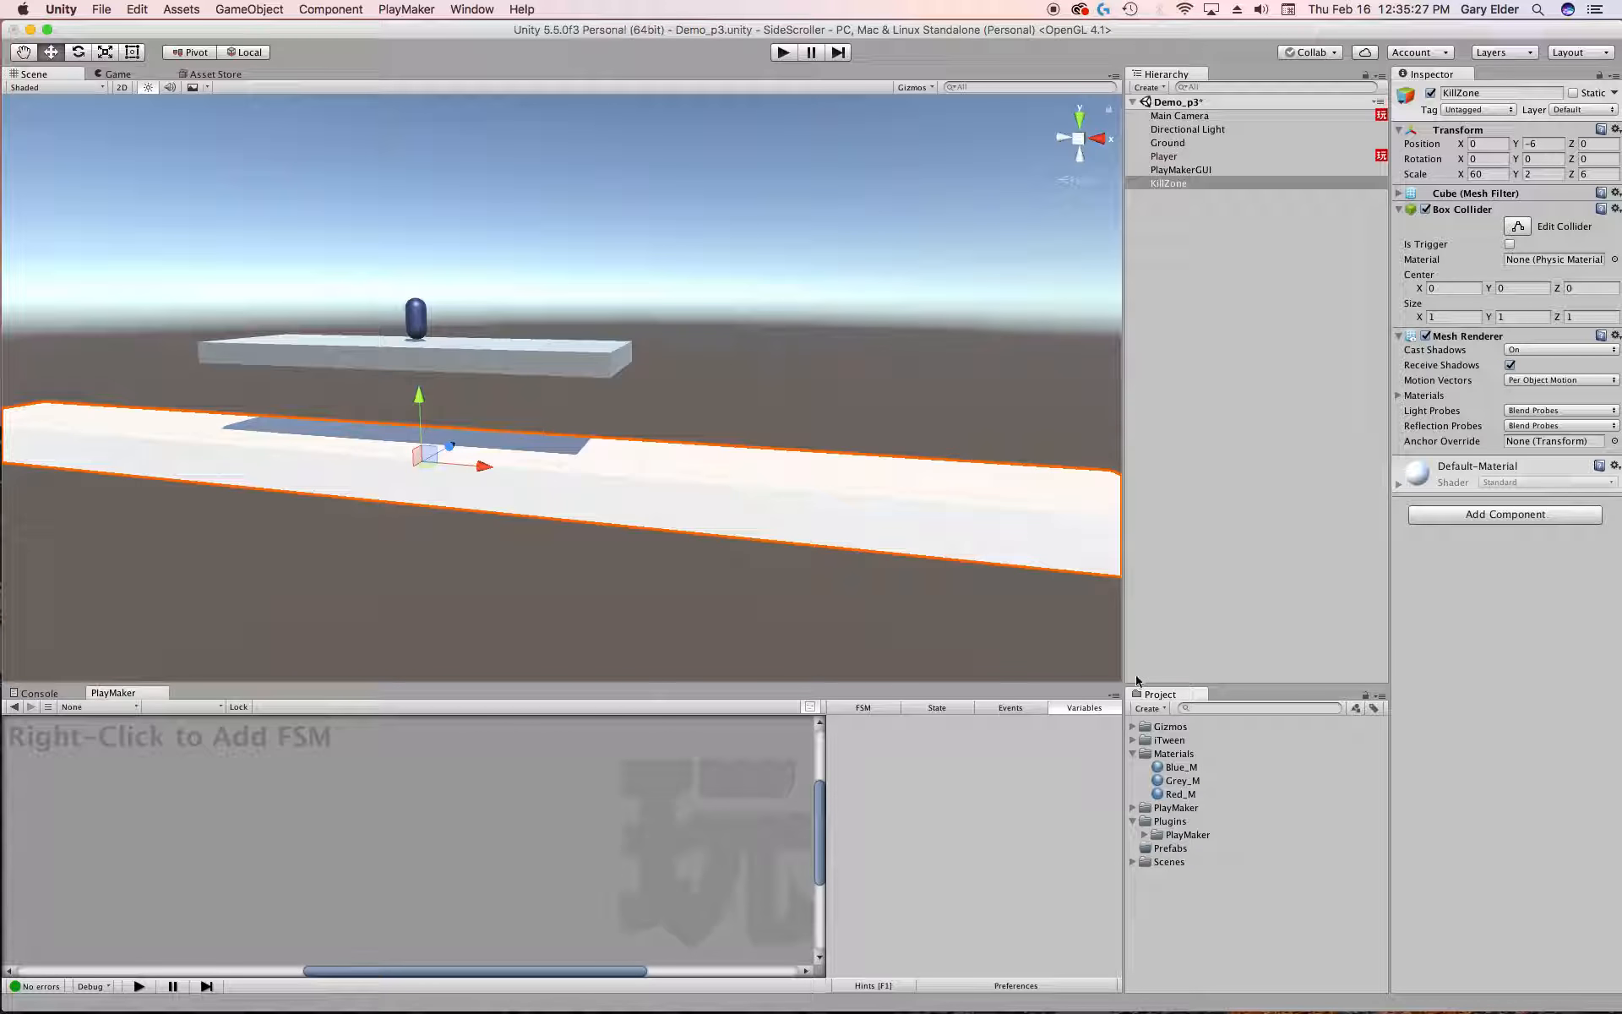
left_click_drag(1180, 794, 952, 543)
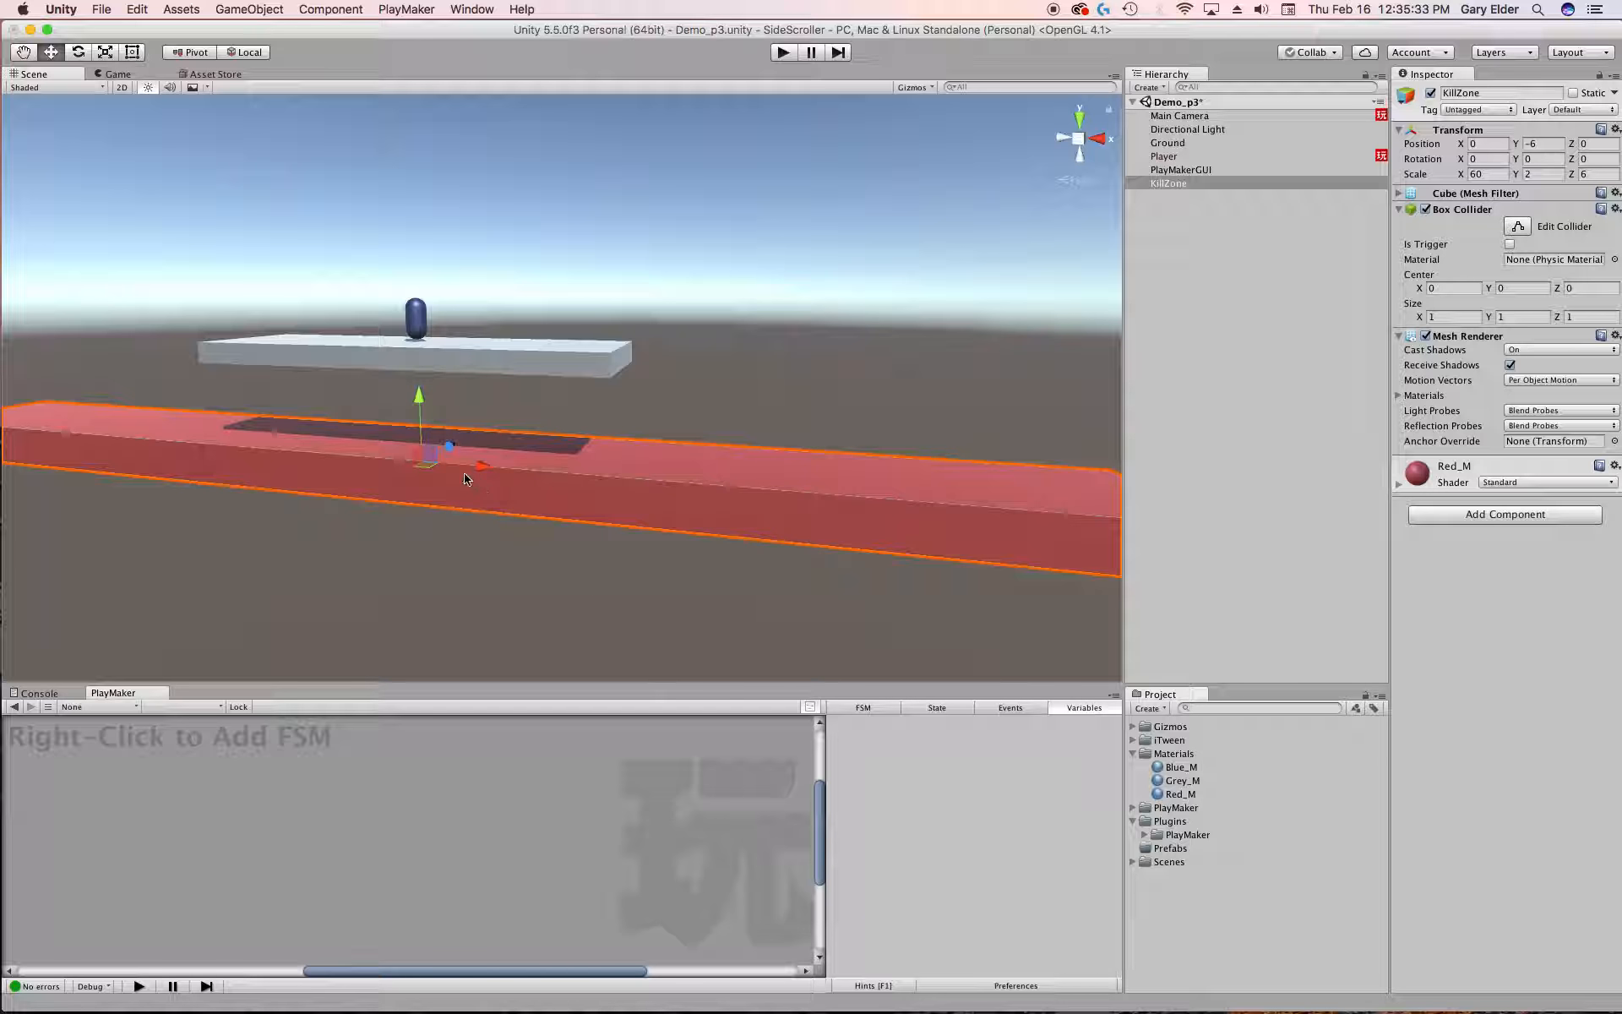
left_click(1509, 244)
left_click(756, 385)
right_click_drag(756, 386, 772, 499, "alt")
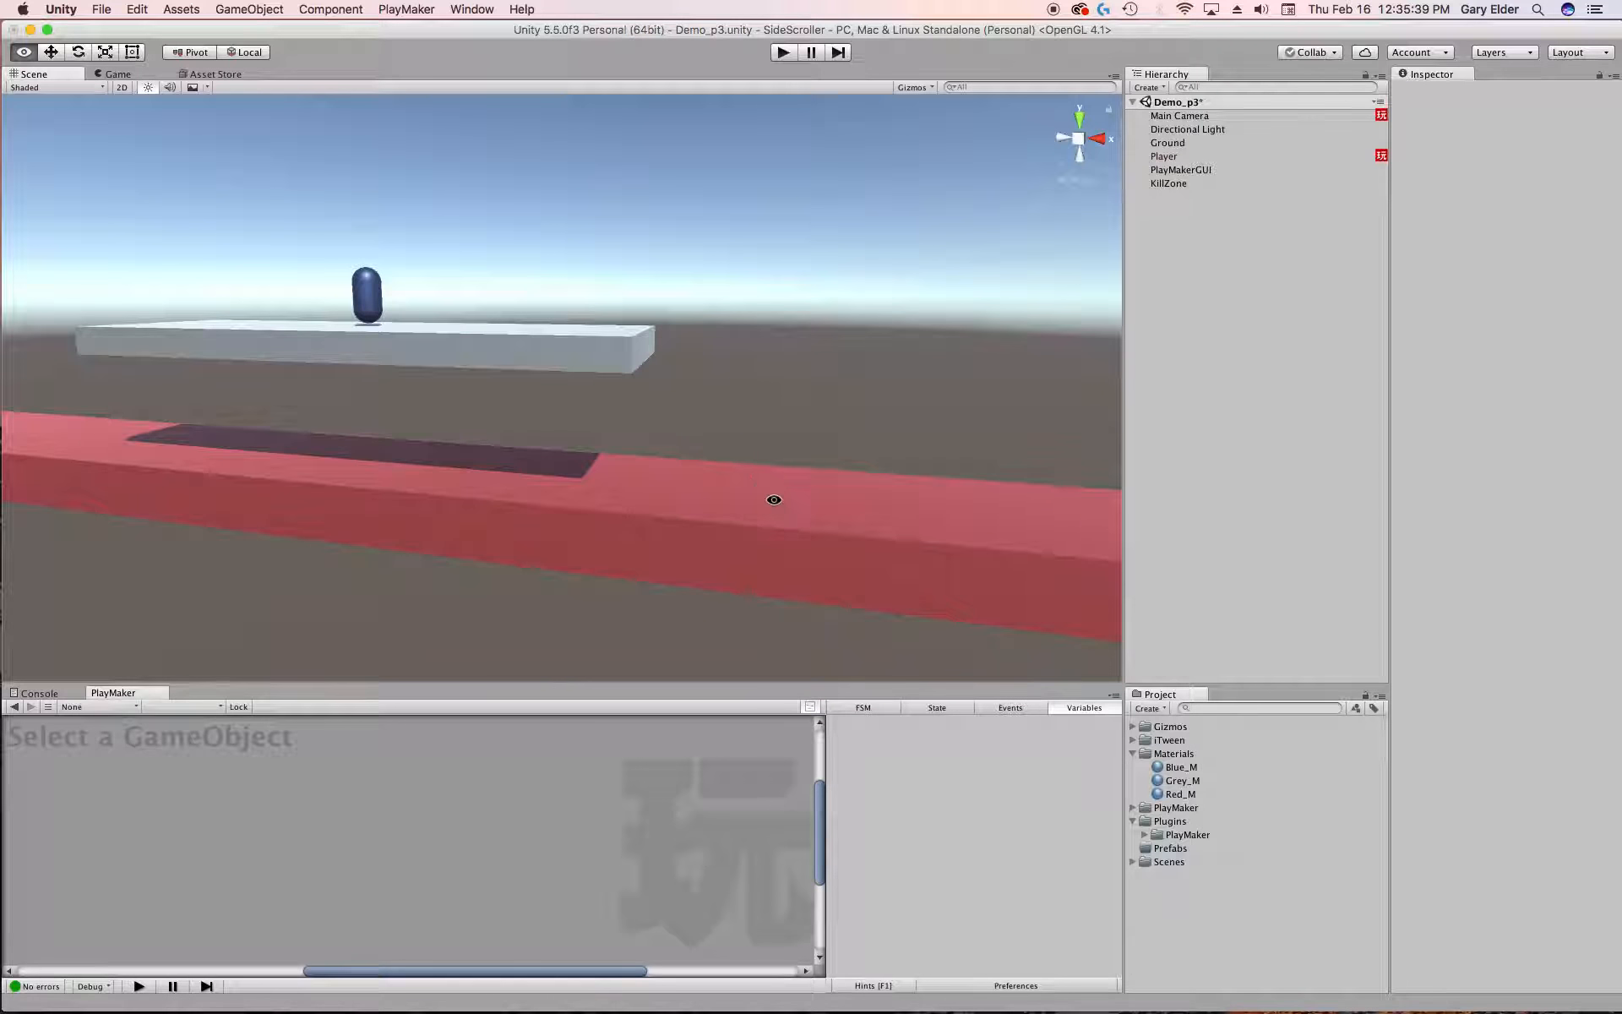
left_click_drag(771, 499, 916, 359, "alt")
key("w")
Step: Add a PlayMaker FSM to the KillZone object and name it KiilZone FSM
left_click(1193, 184)
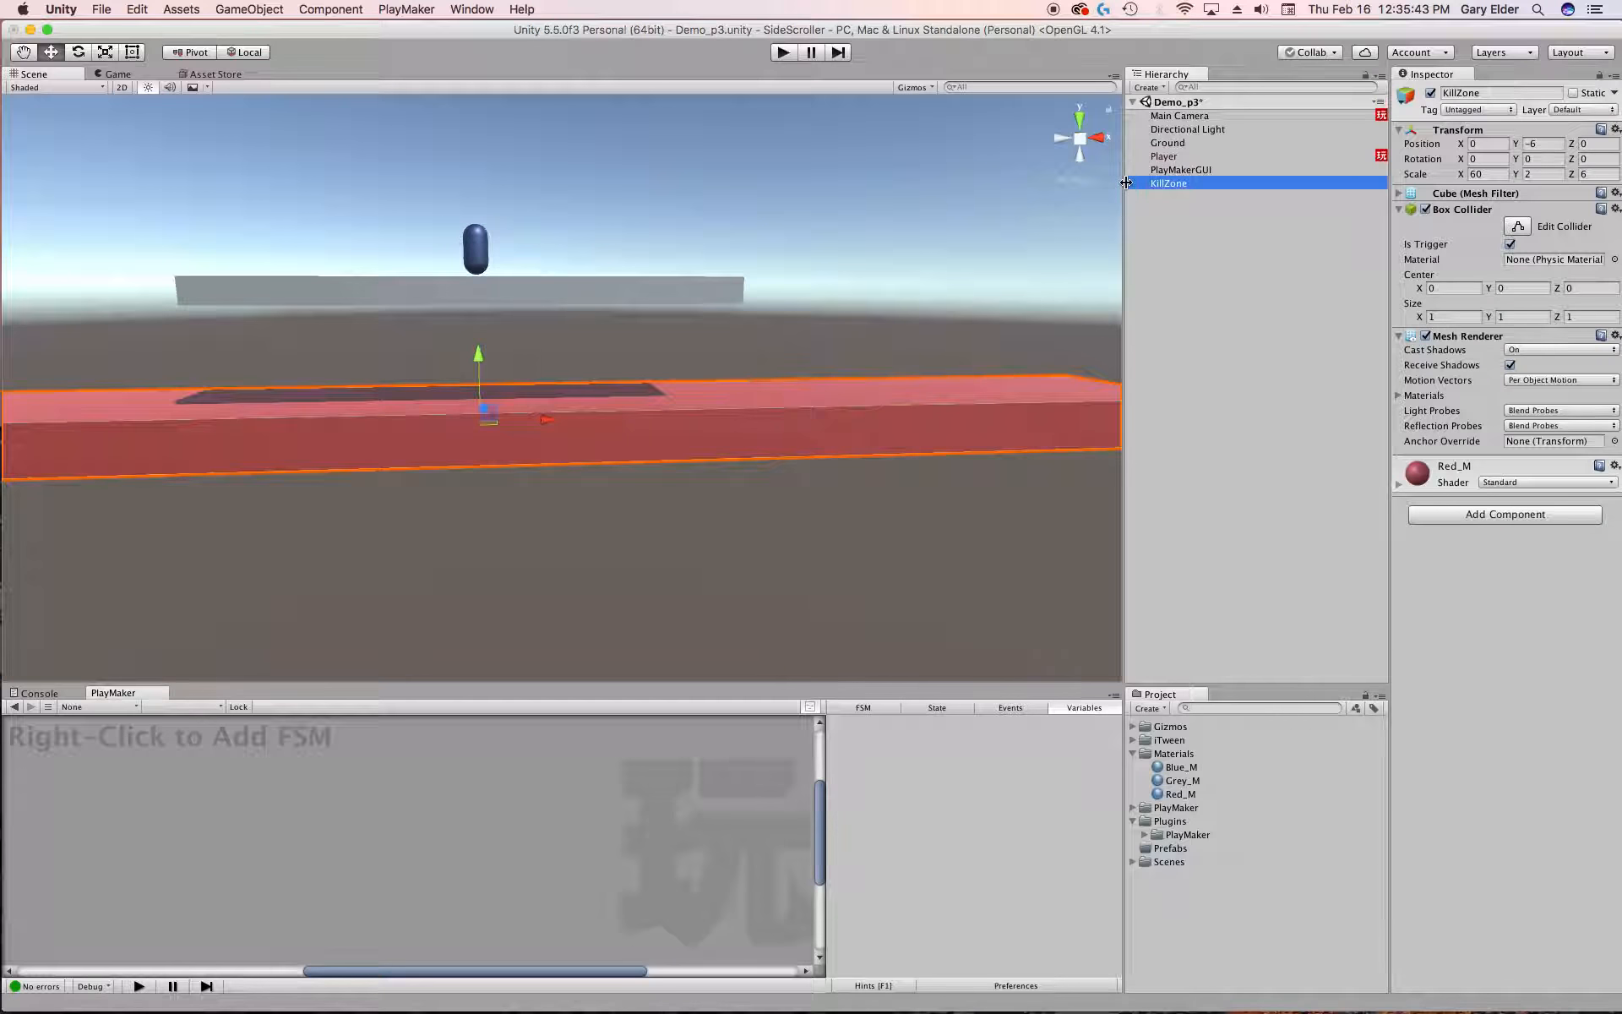
right_click(453, 771)
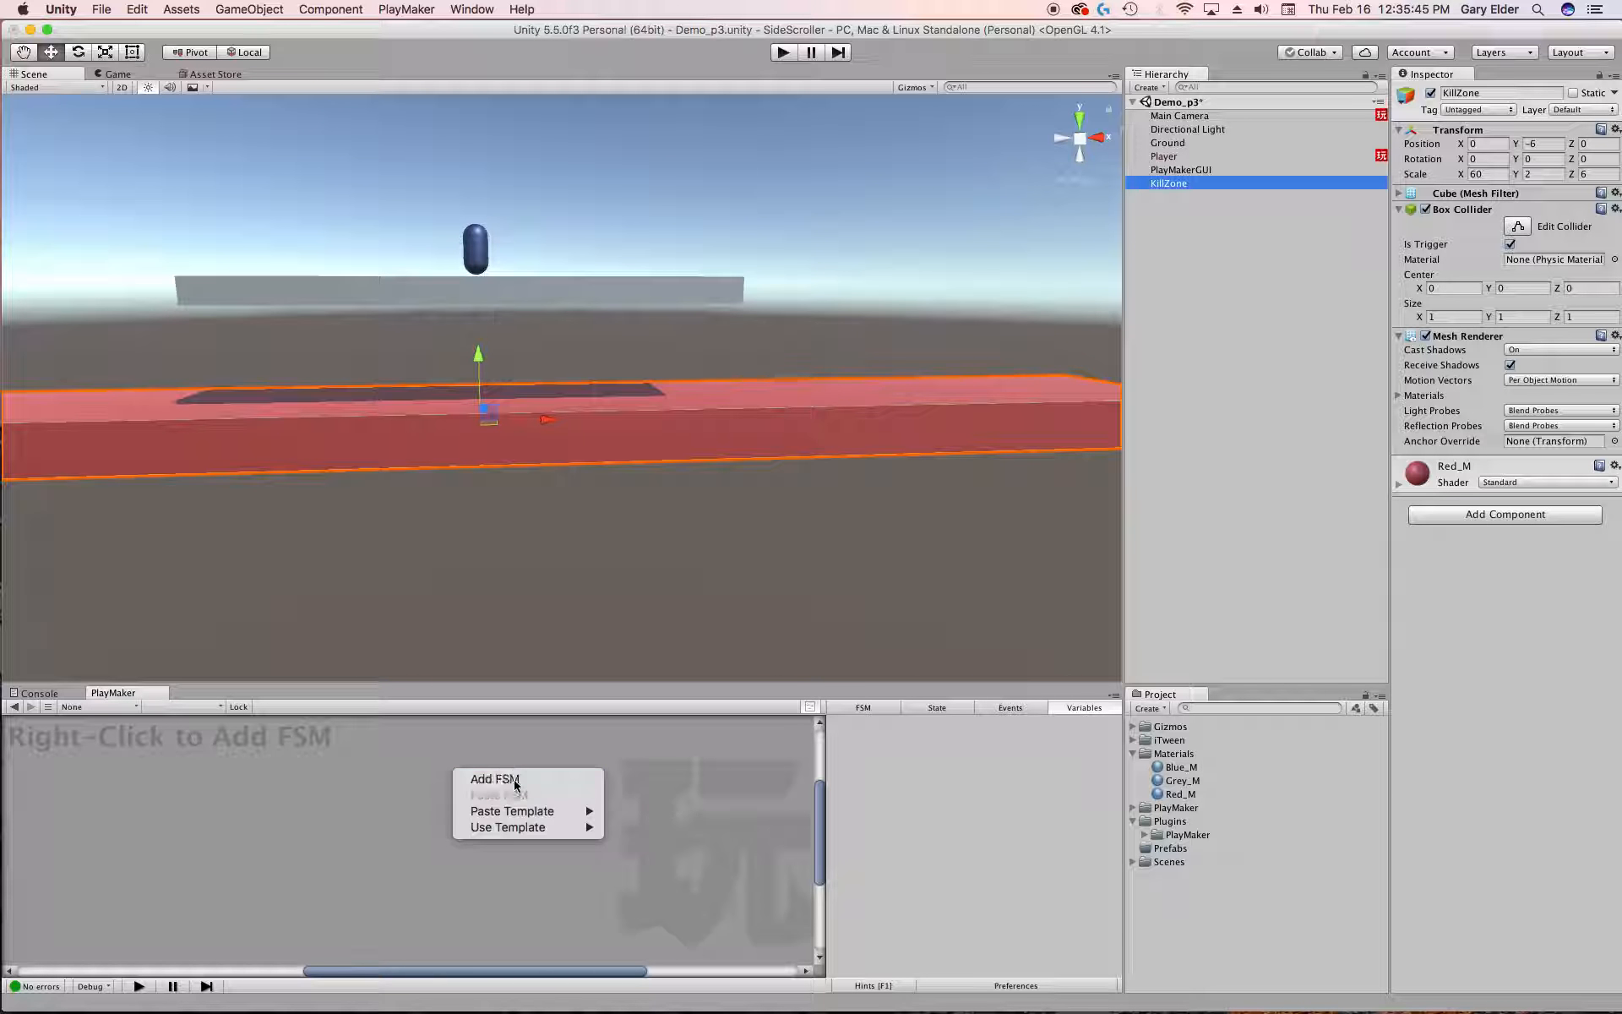
left_click(499, 779)
left_click_drag(647, 685, 680, 585)
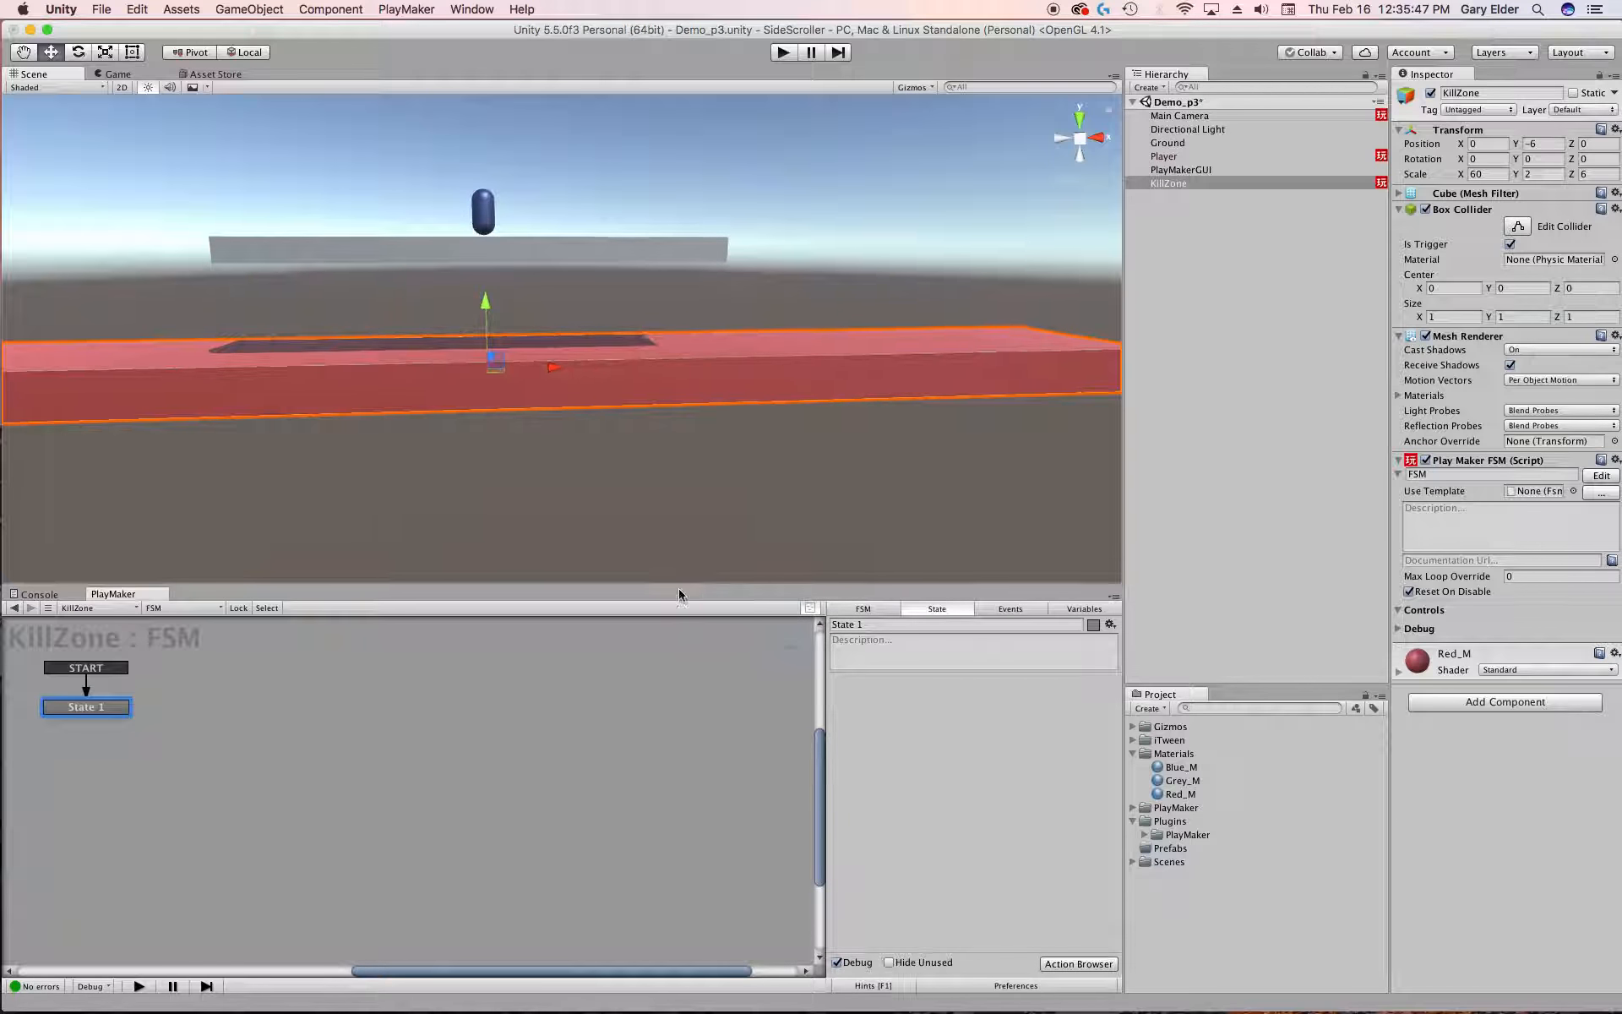
left_click(853, 614)
left_click(876, 624)
key("Left")
type("KillZ")
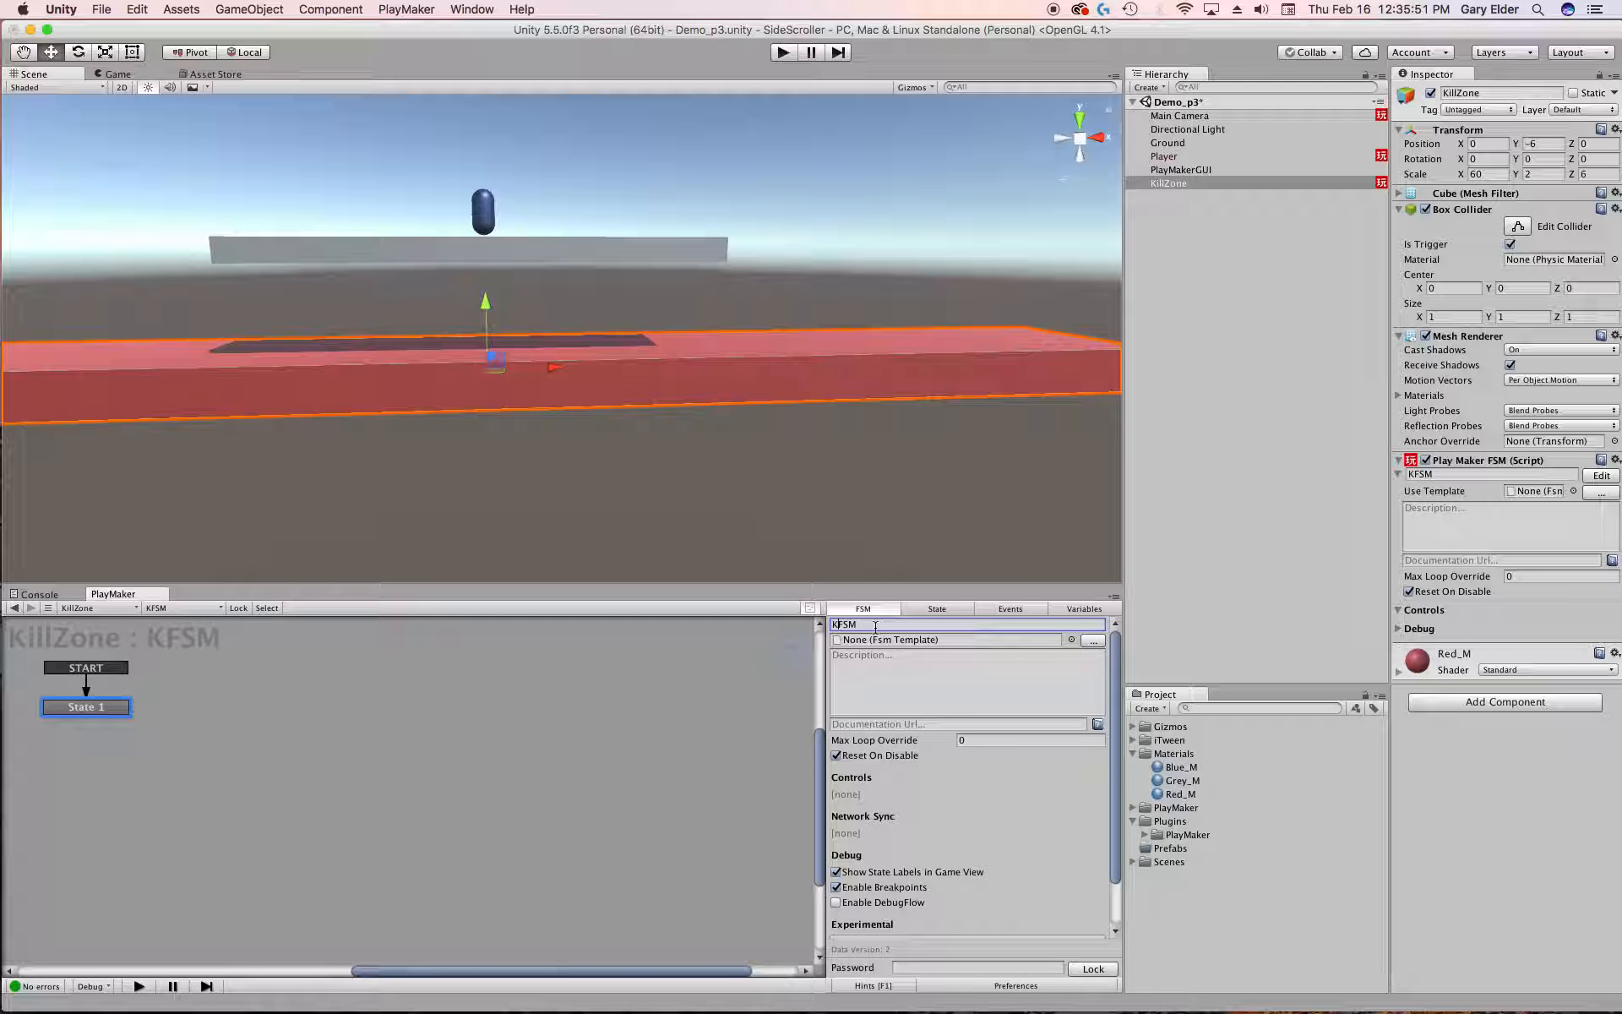
type("one")
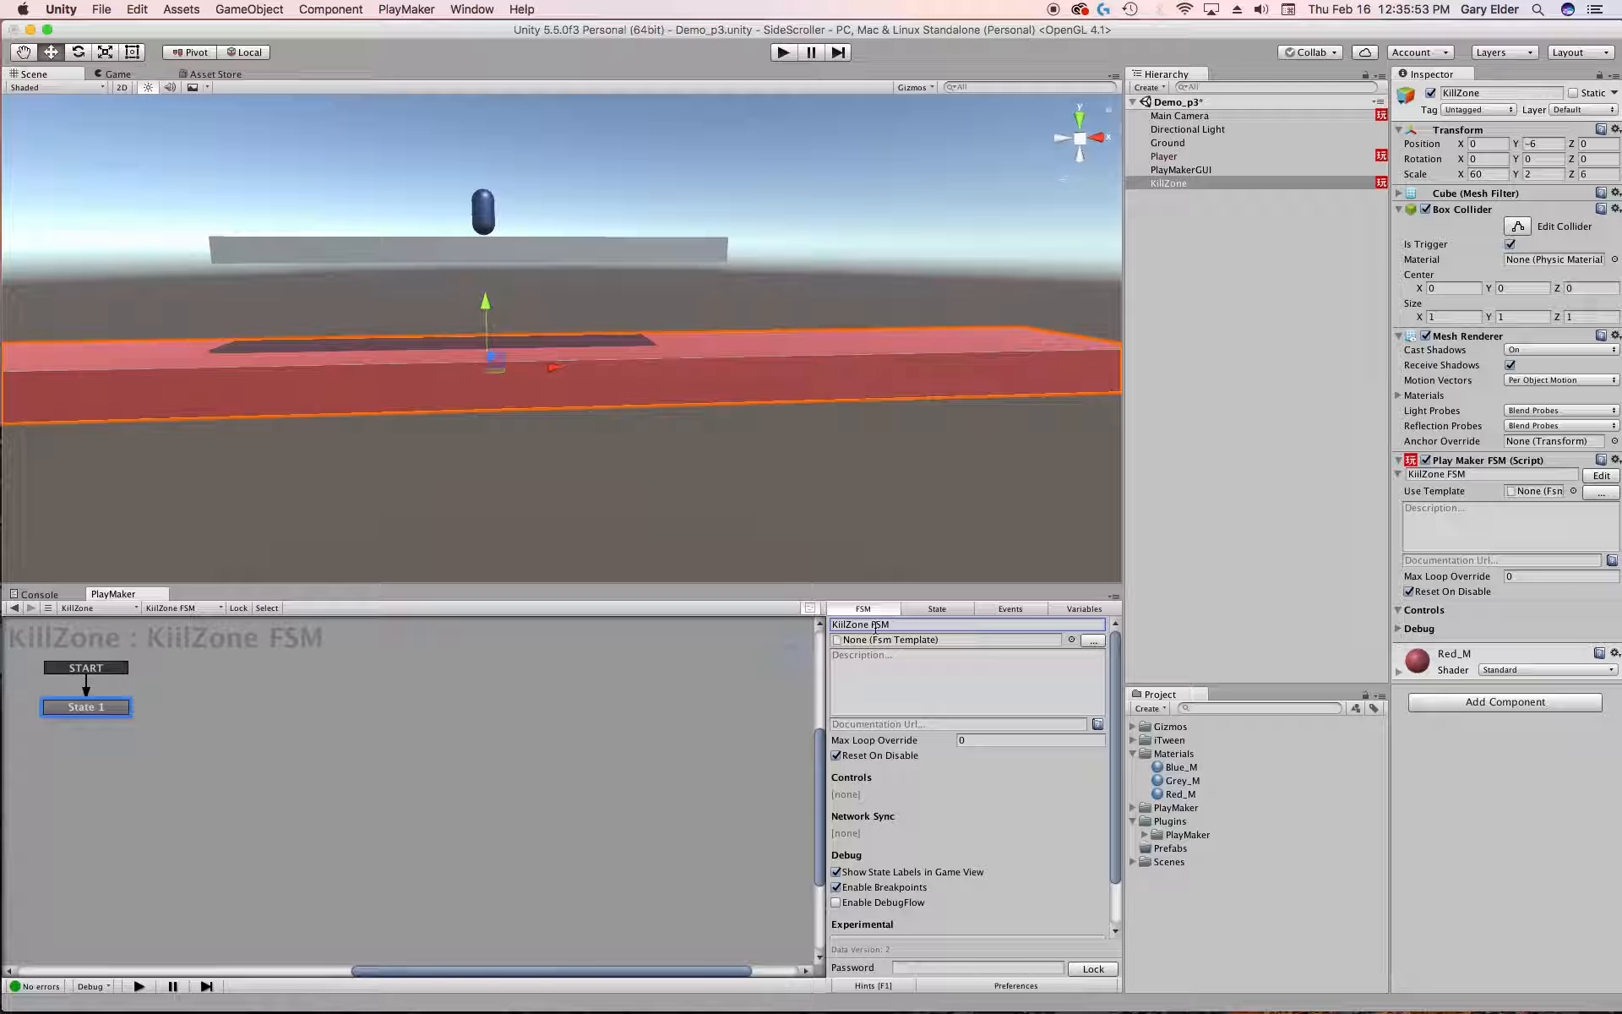
Step: Rename the FSM's start state to Waiting
left_click(124, 704)
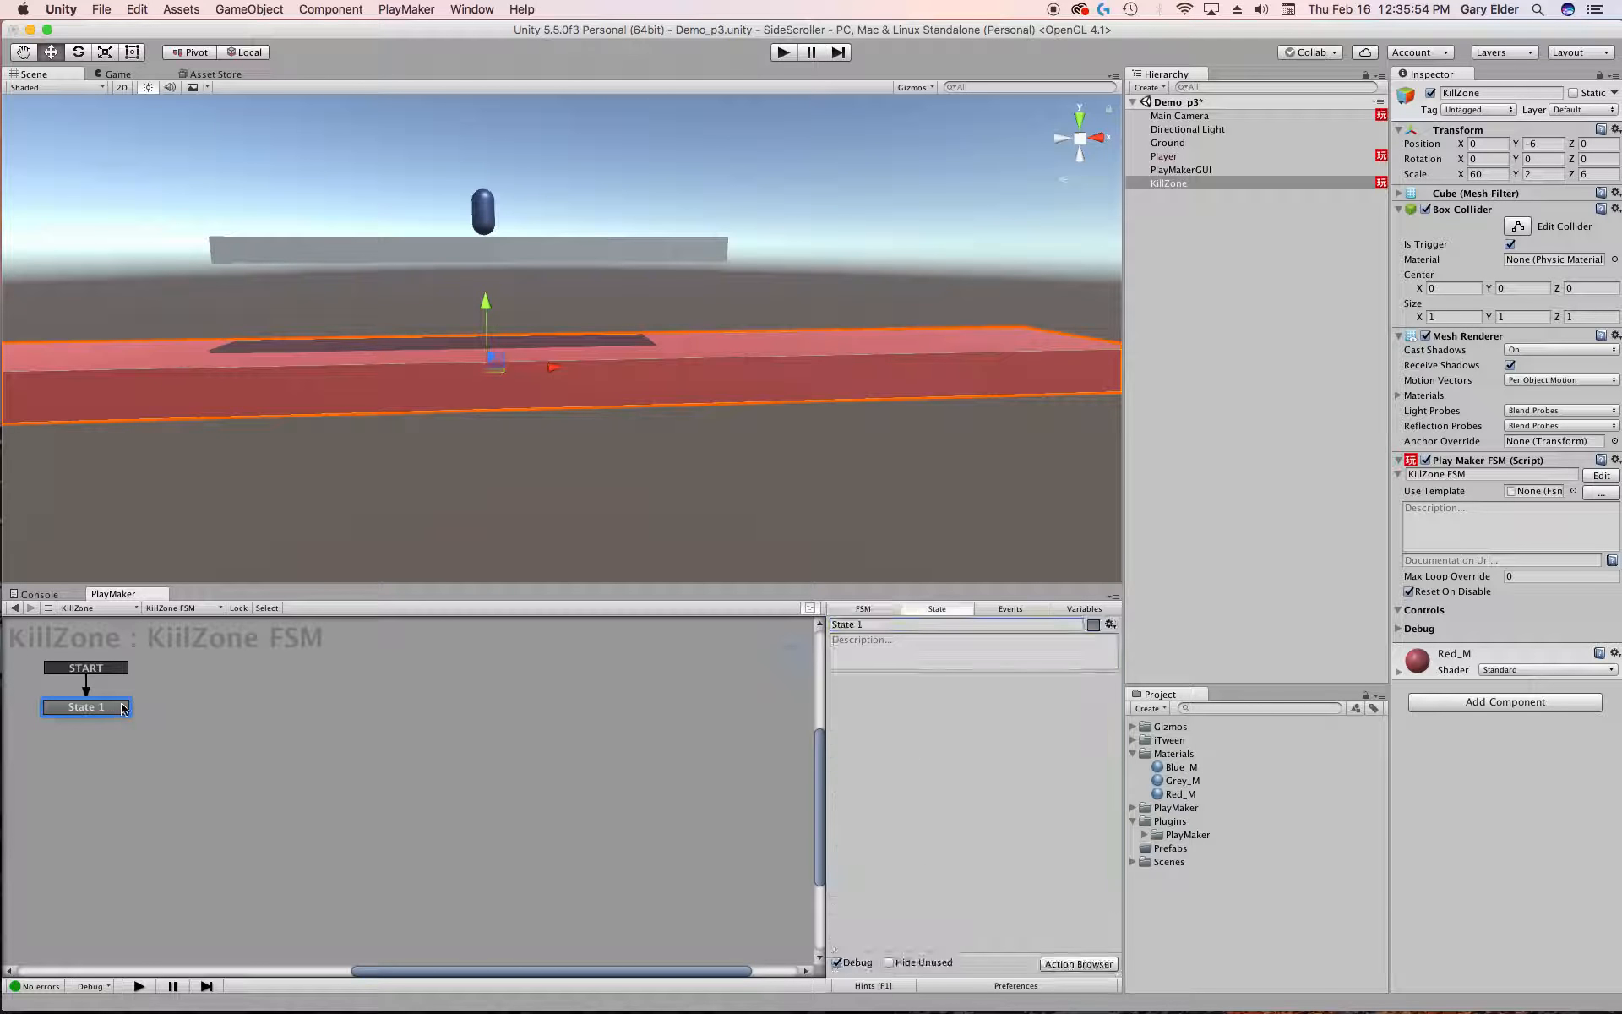
left_click(940, 625)
type("Waiting")
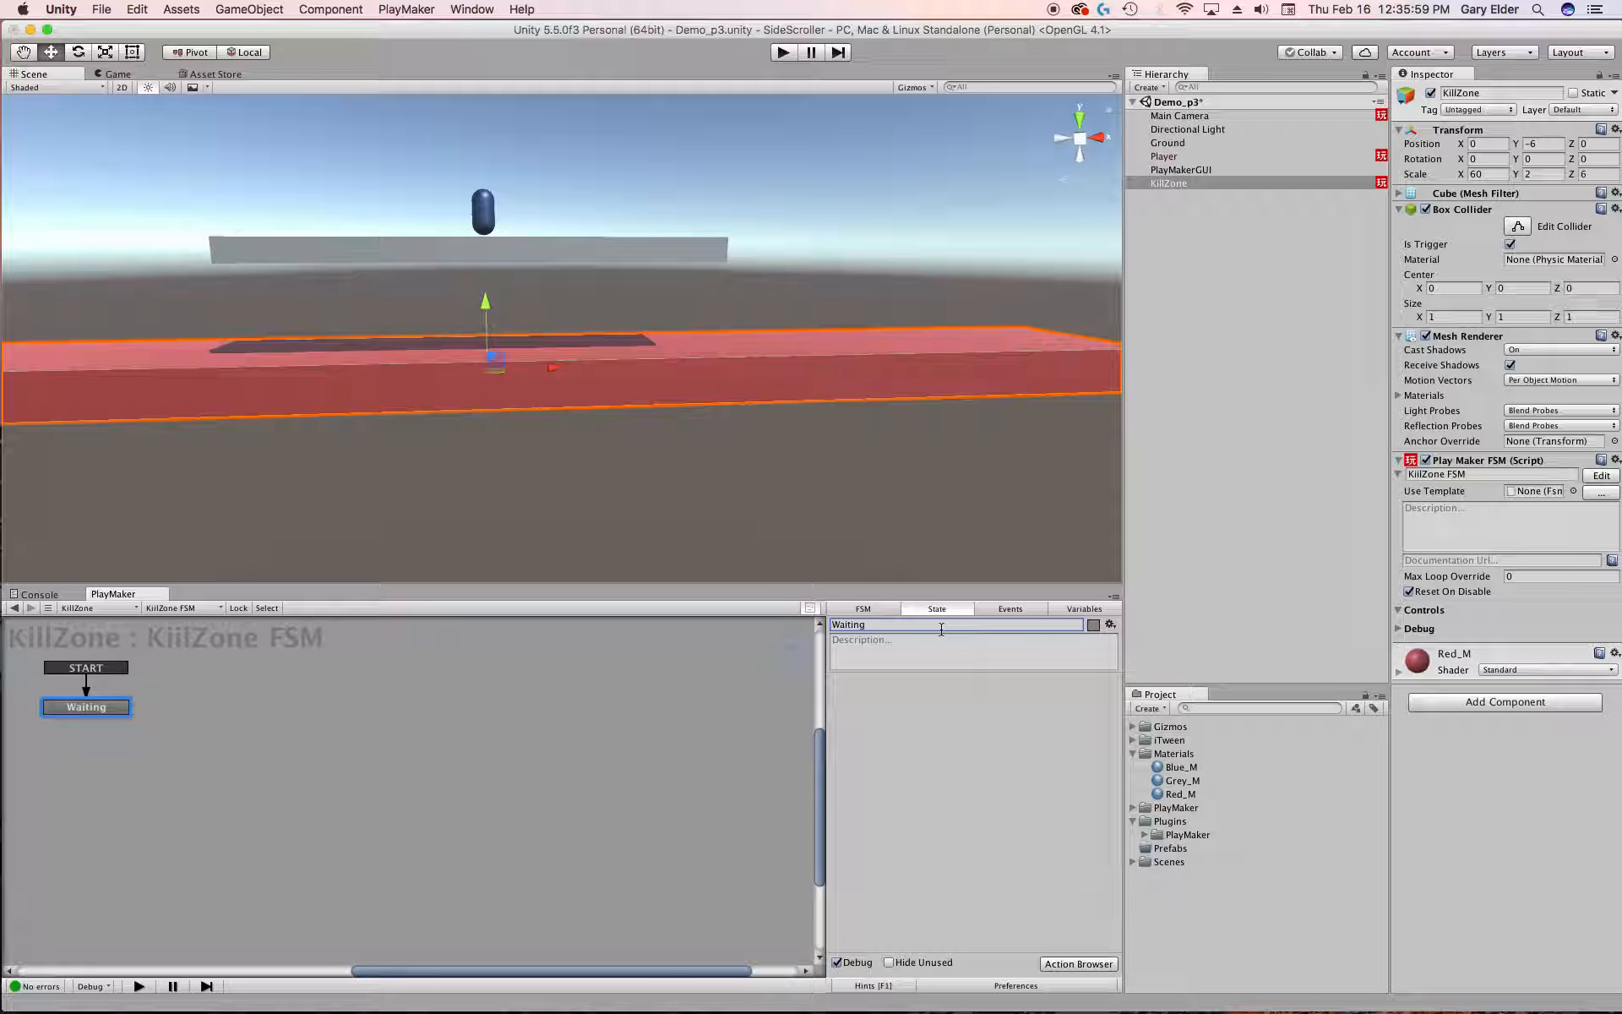
Step: Find the Trigger Event action in the action browser and add it to the Waiting state
left_click(1090, 963)
type("trigger")
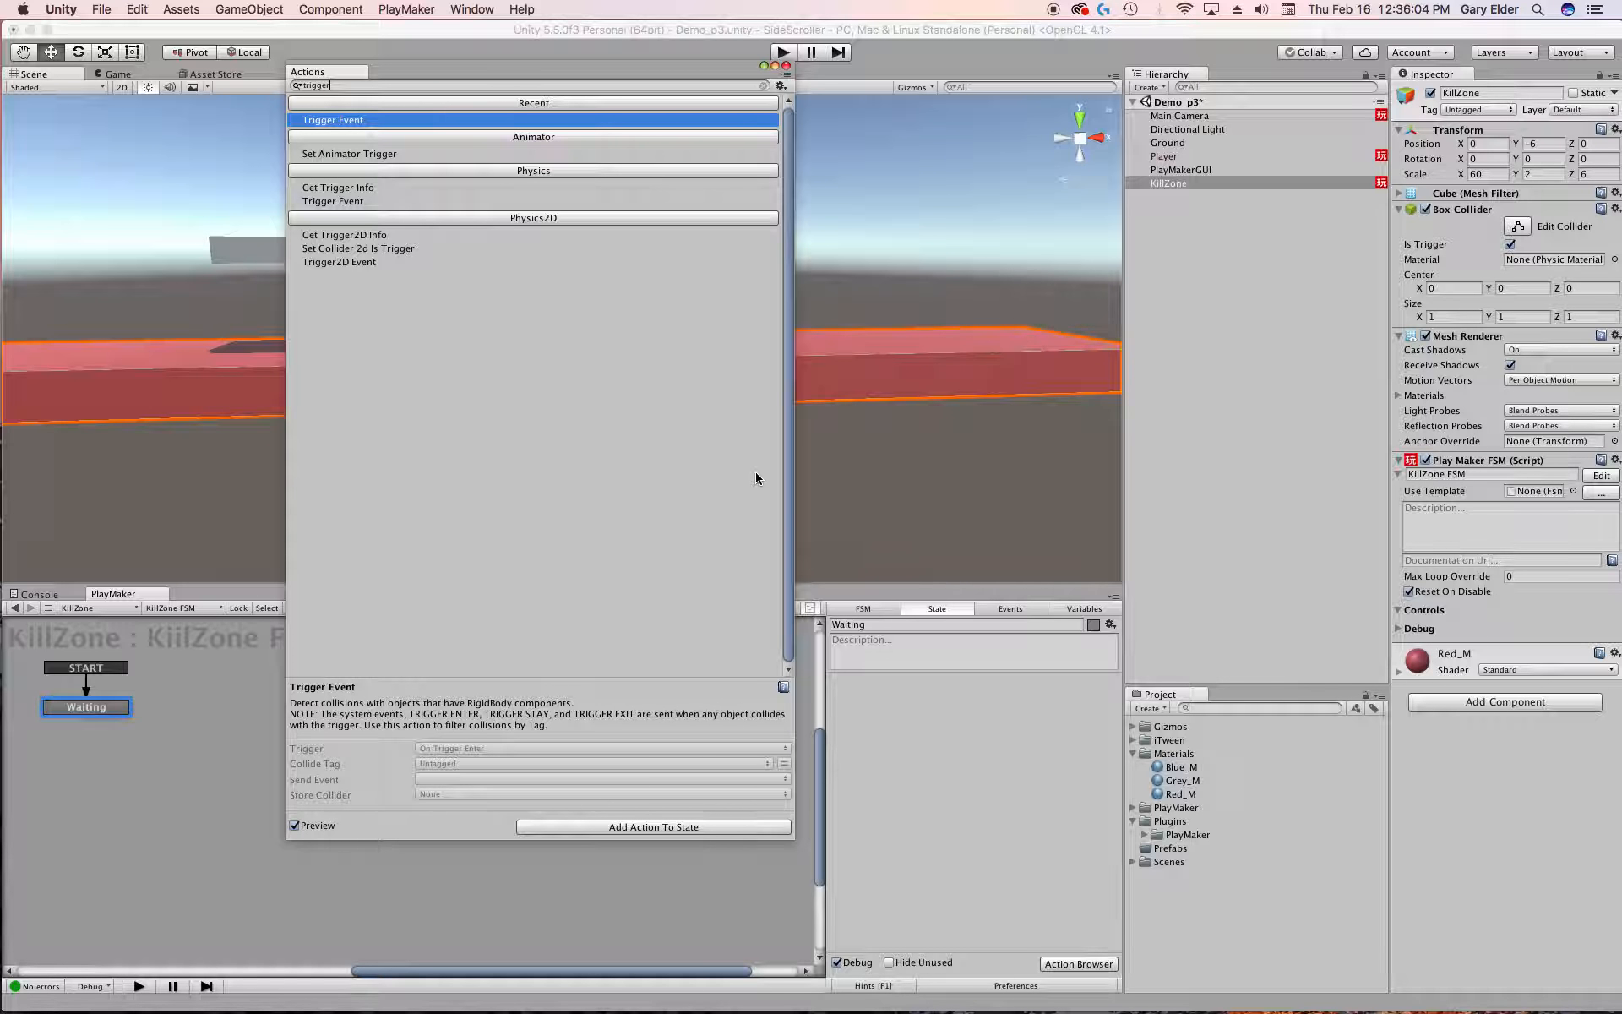
key("Down")
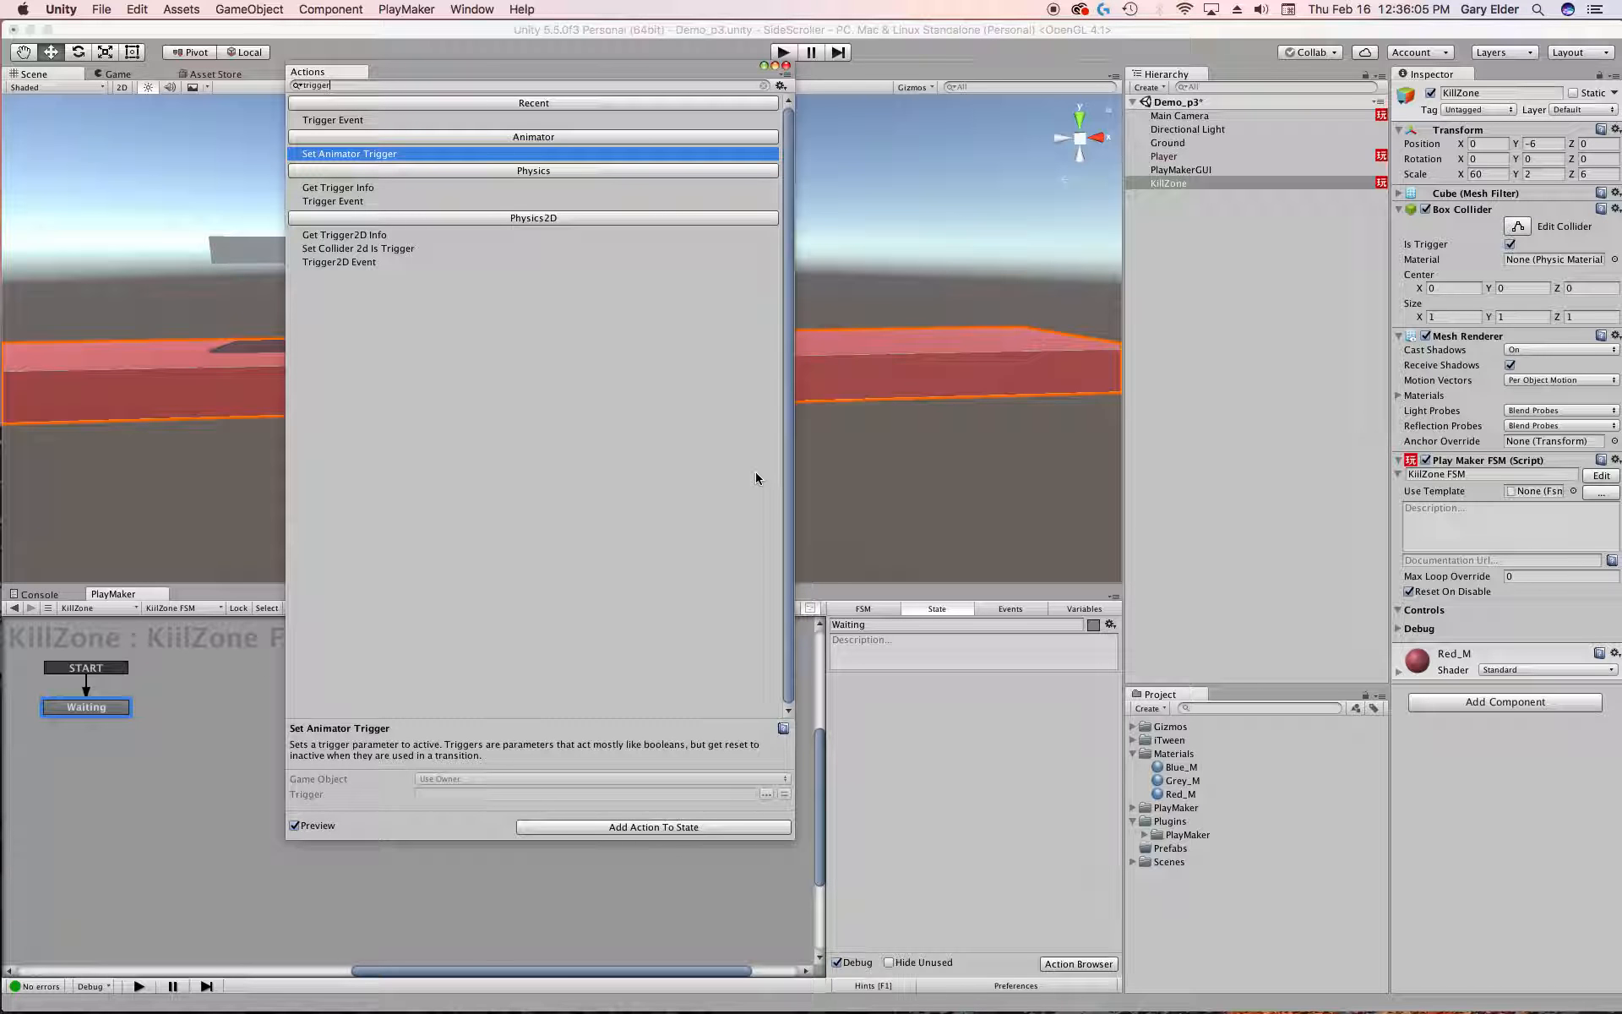
key("Up")
key("Return")
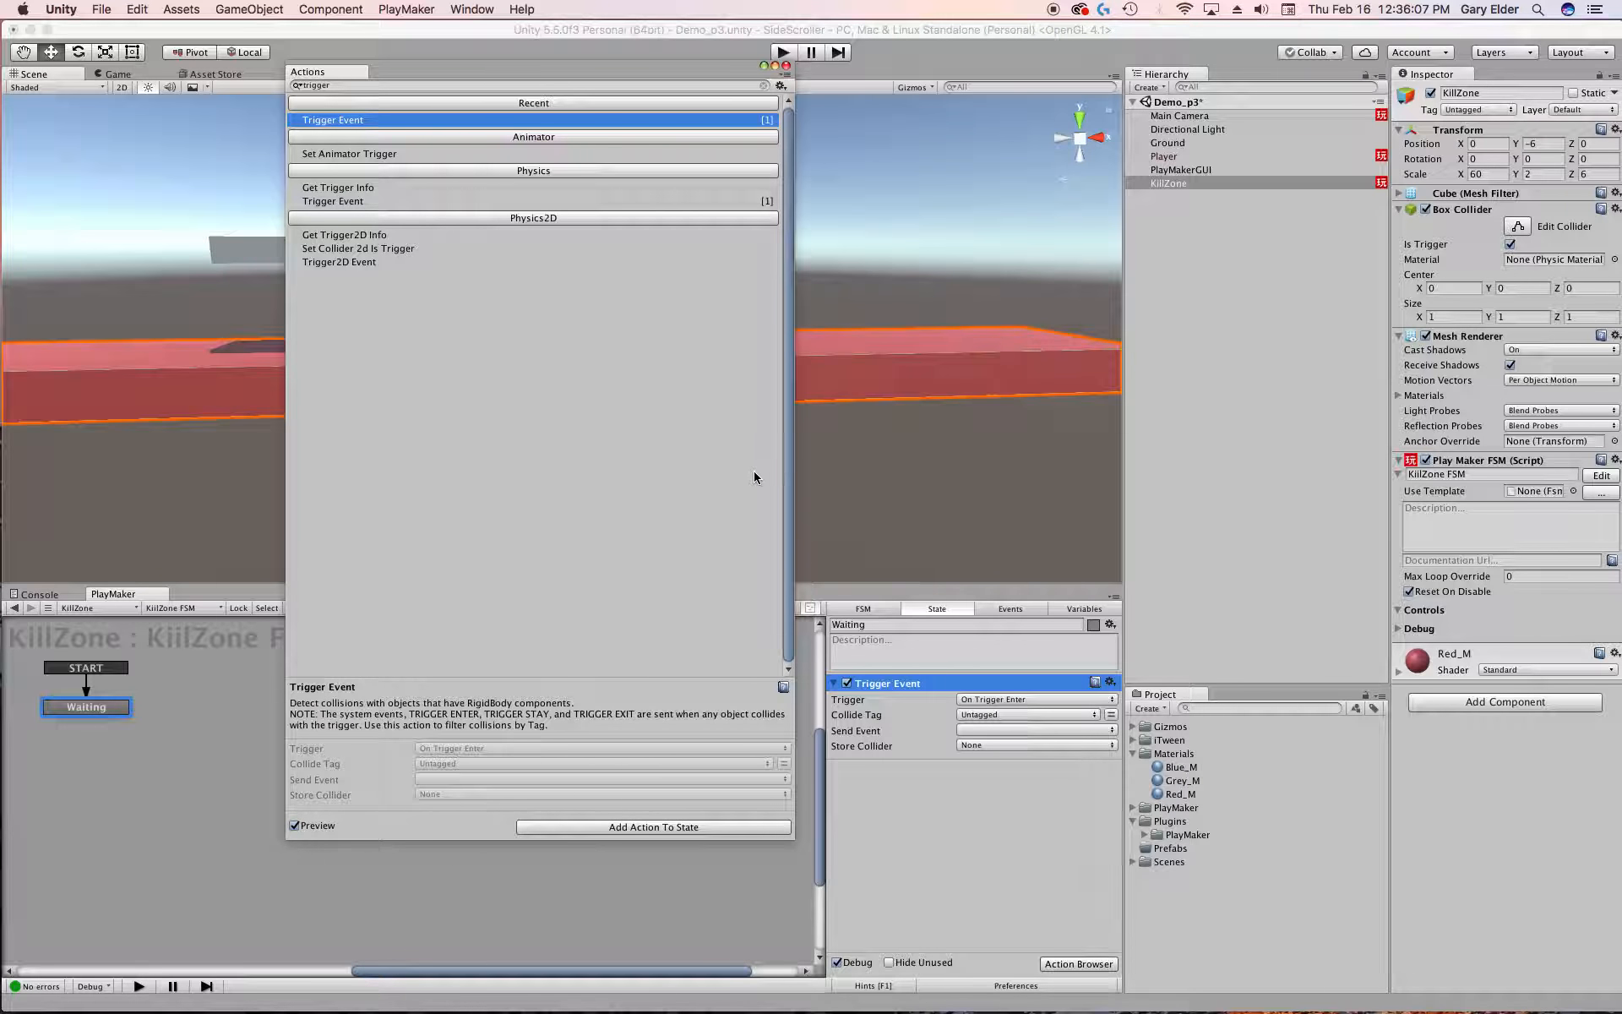
left_click(785, 66)
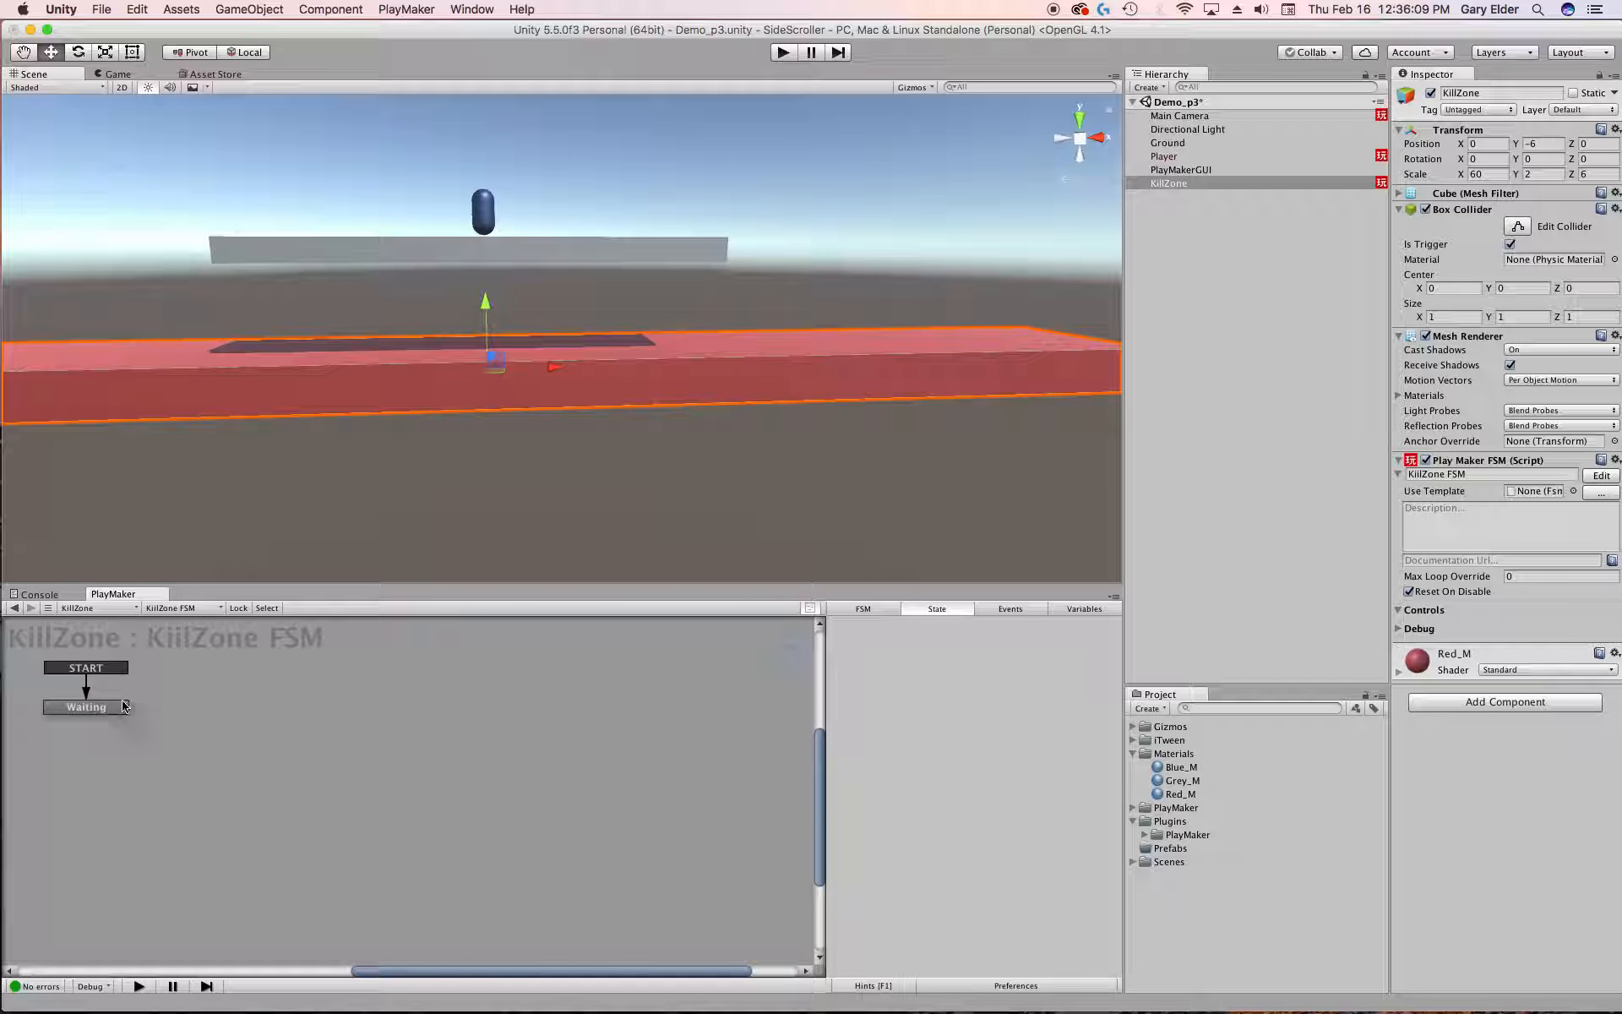
Step: Keep the Trigger Event on On Trigger Enter, check the Player object's tag, and set Collide Tag to Player
left_click(1049, 699)
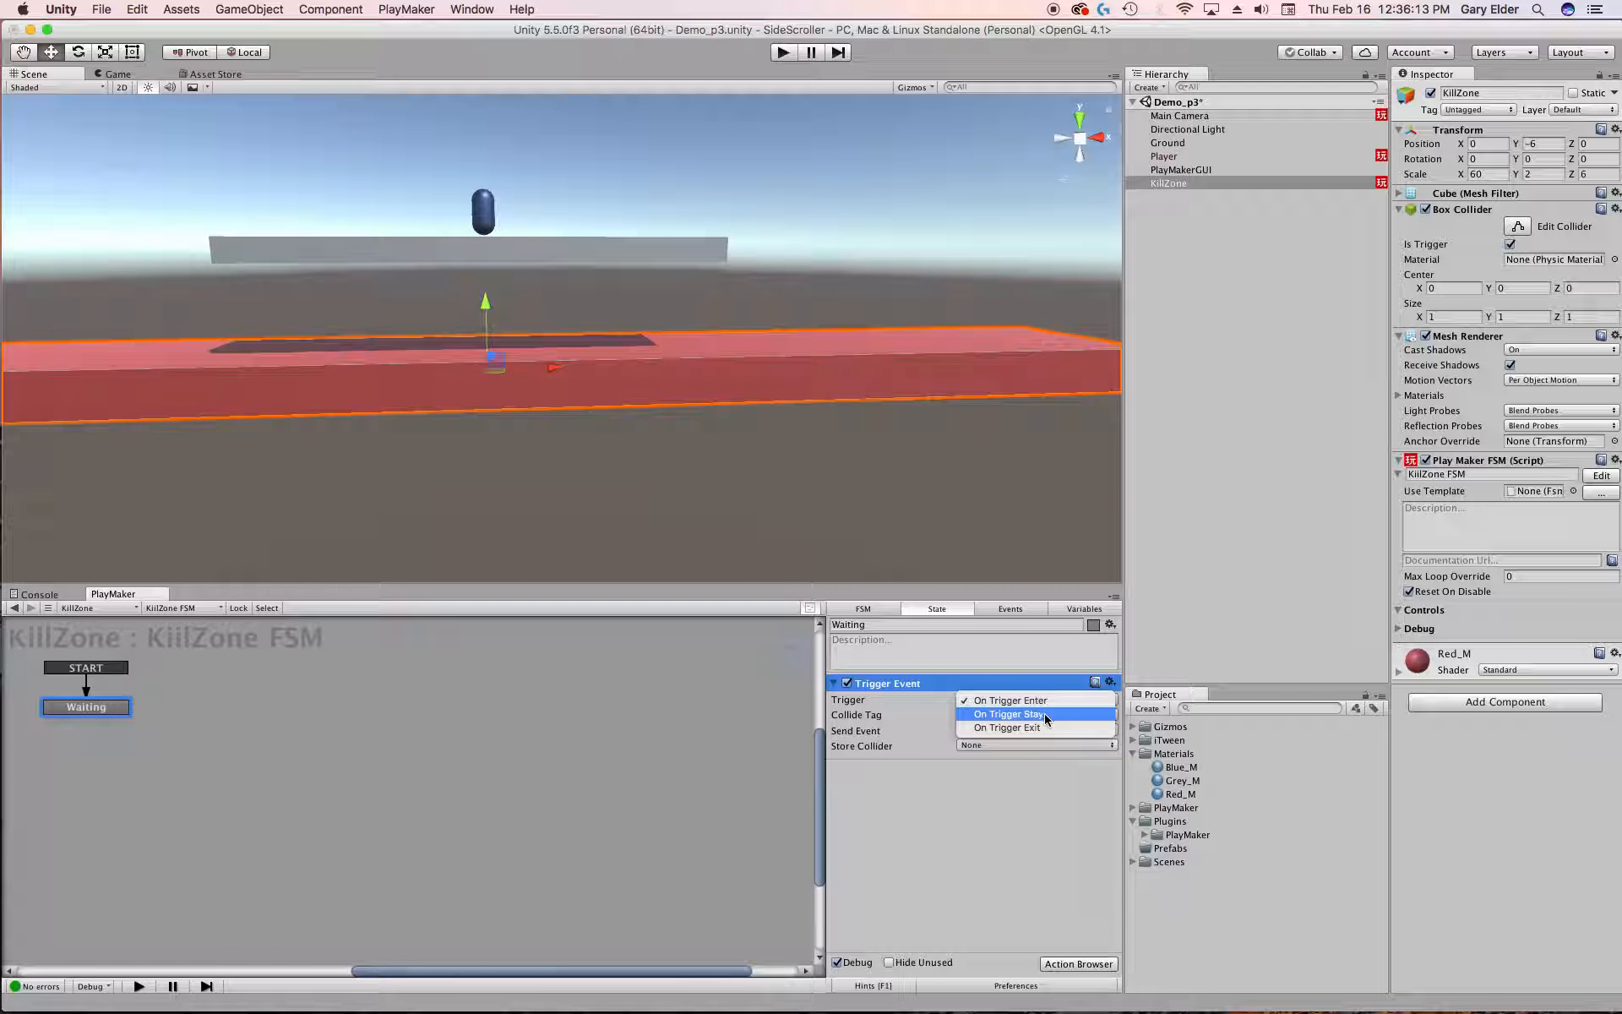
left_click(1063, 809)
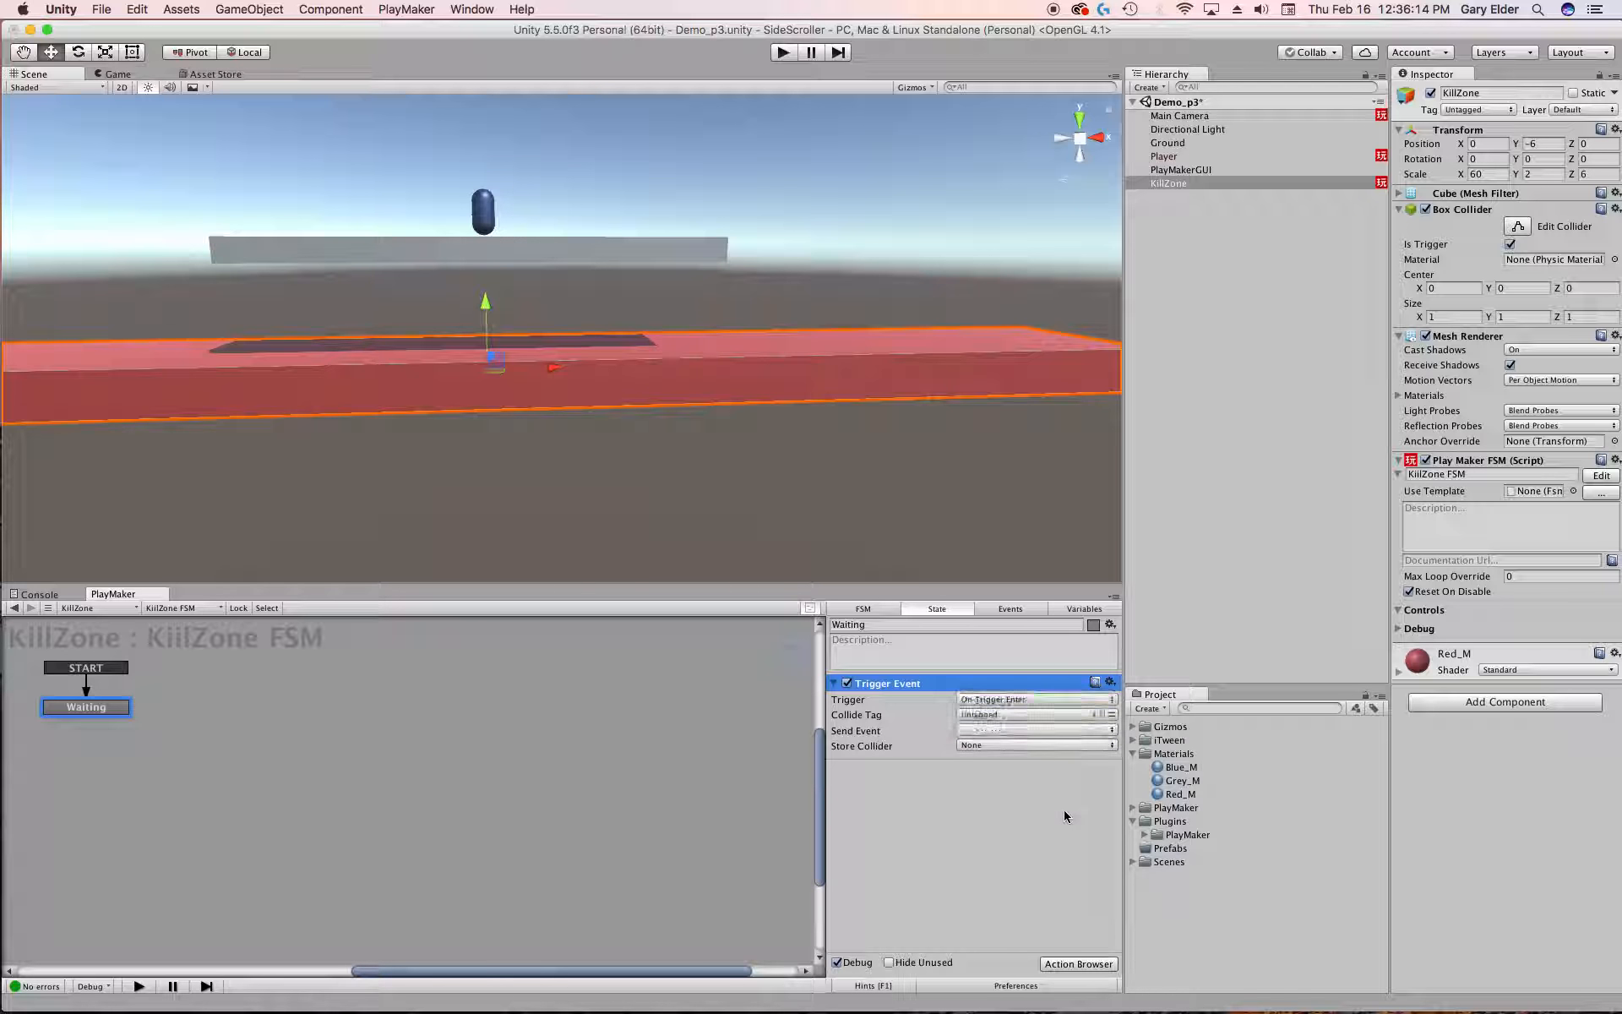
left_click(1183, 158)
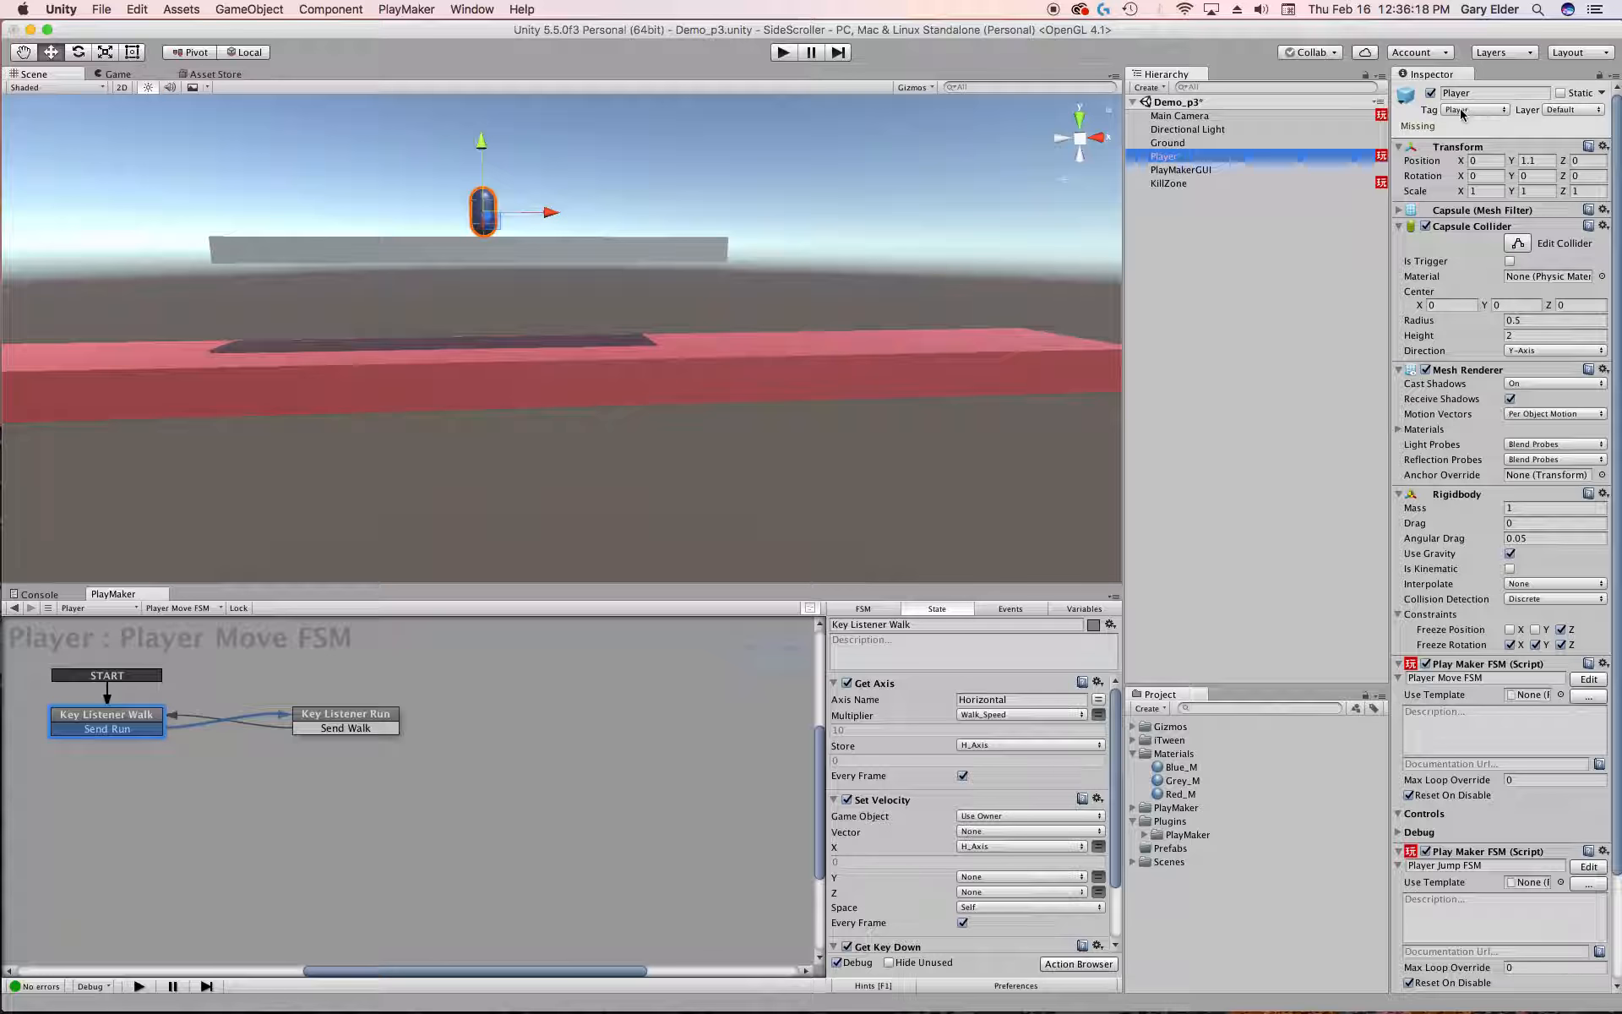
left_click(1208, 183)
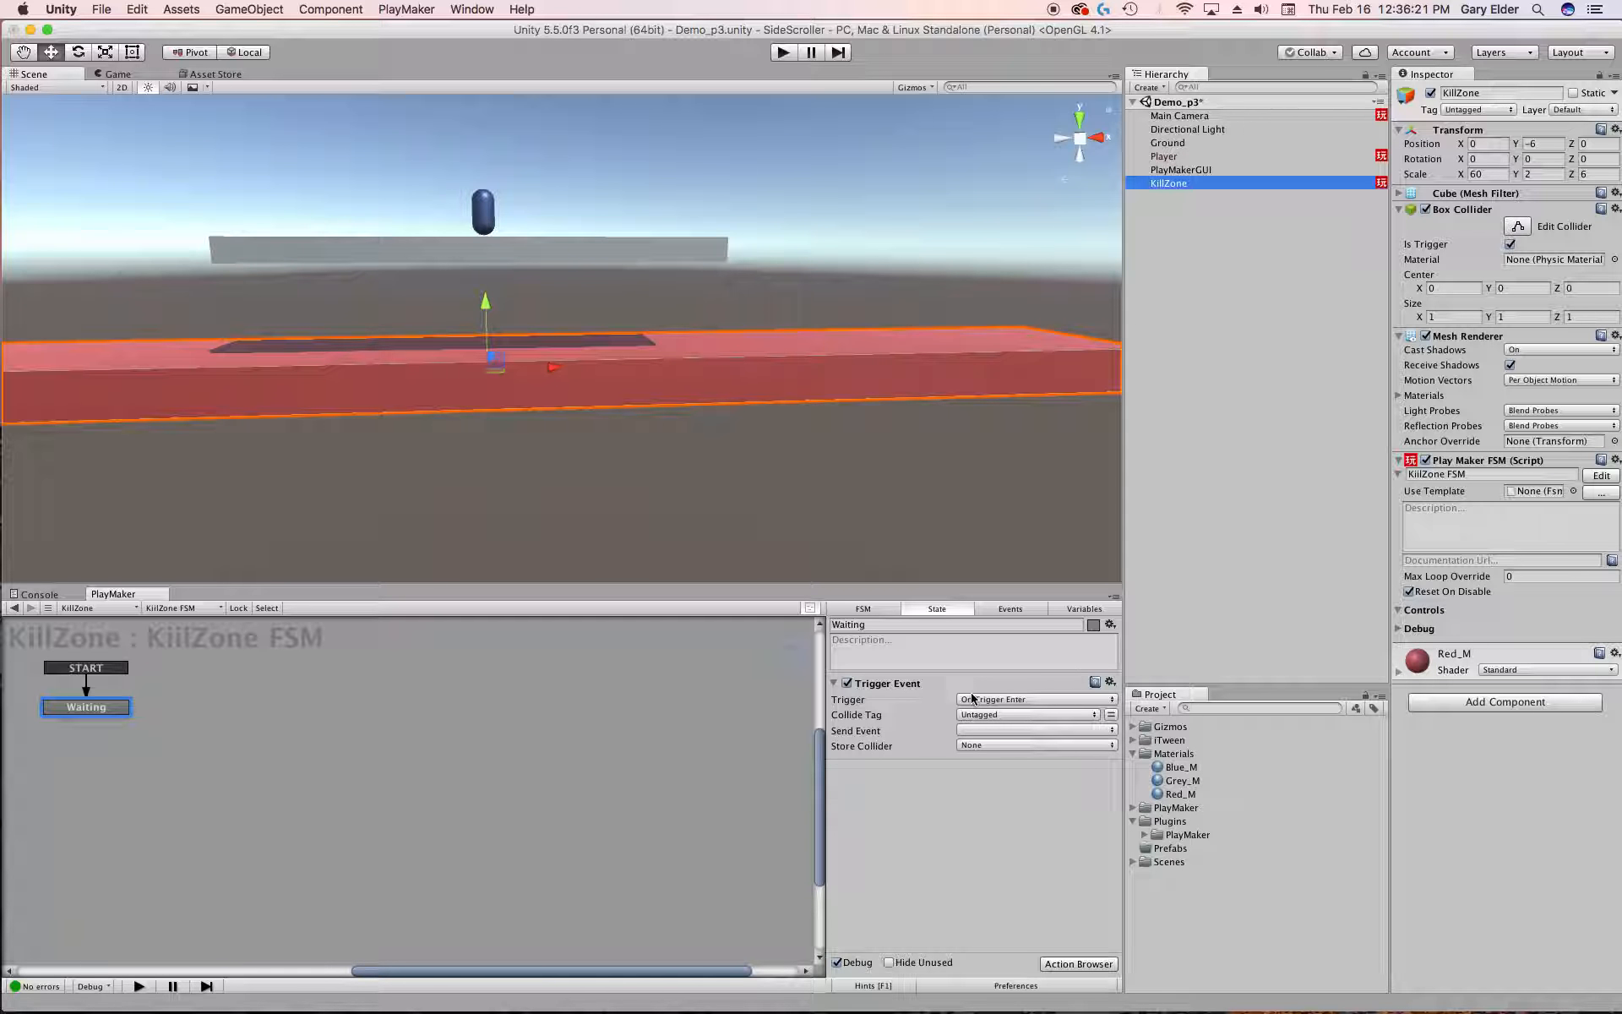
left_click(1022, 715)
left_click(1025, 776)
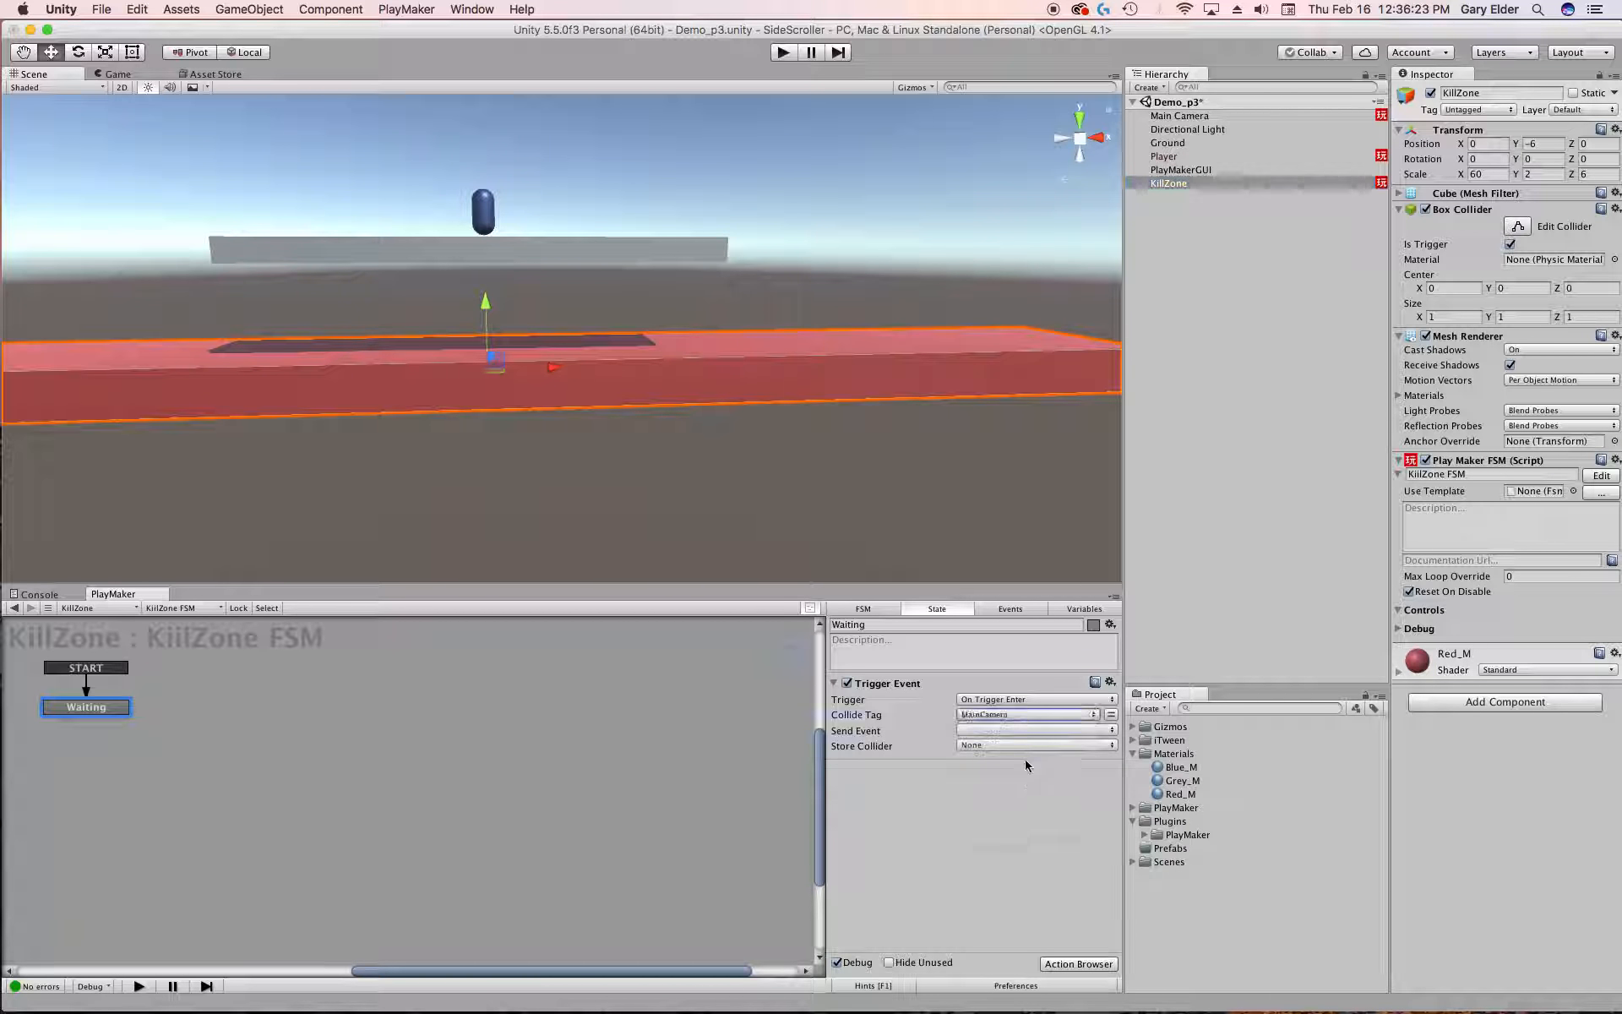
left_click(1016, 714)
left_click(1014, 731)
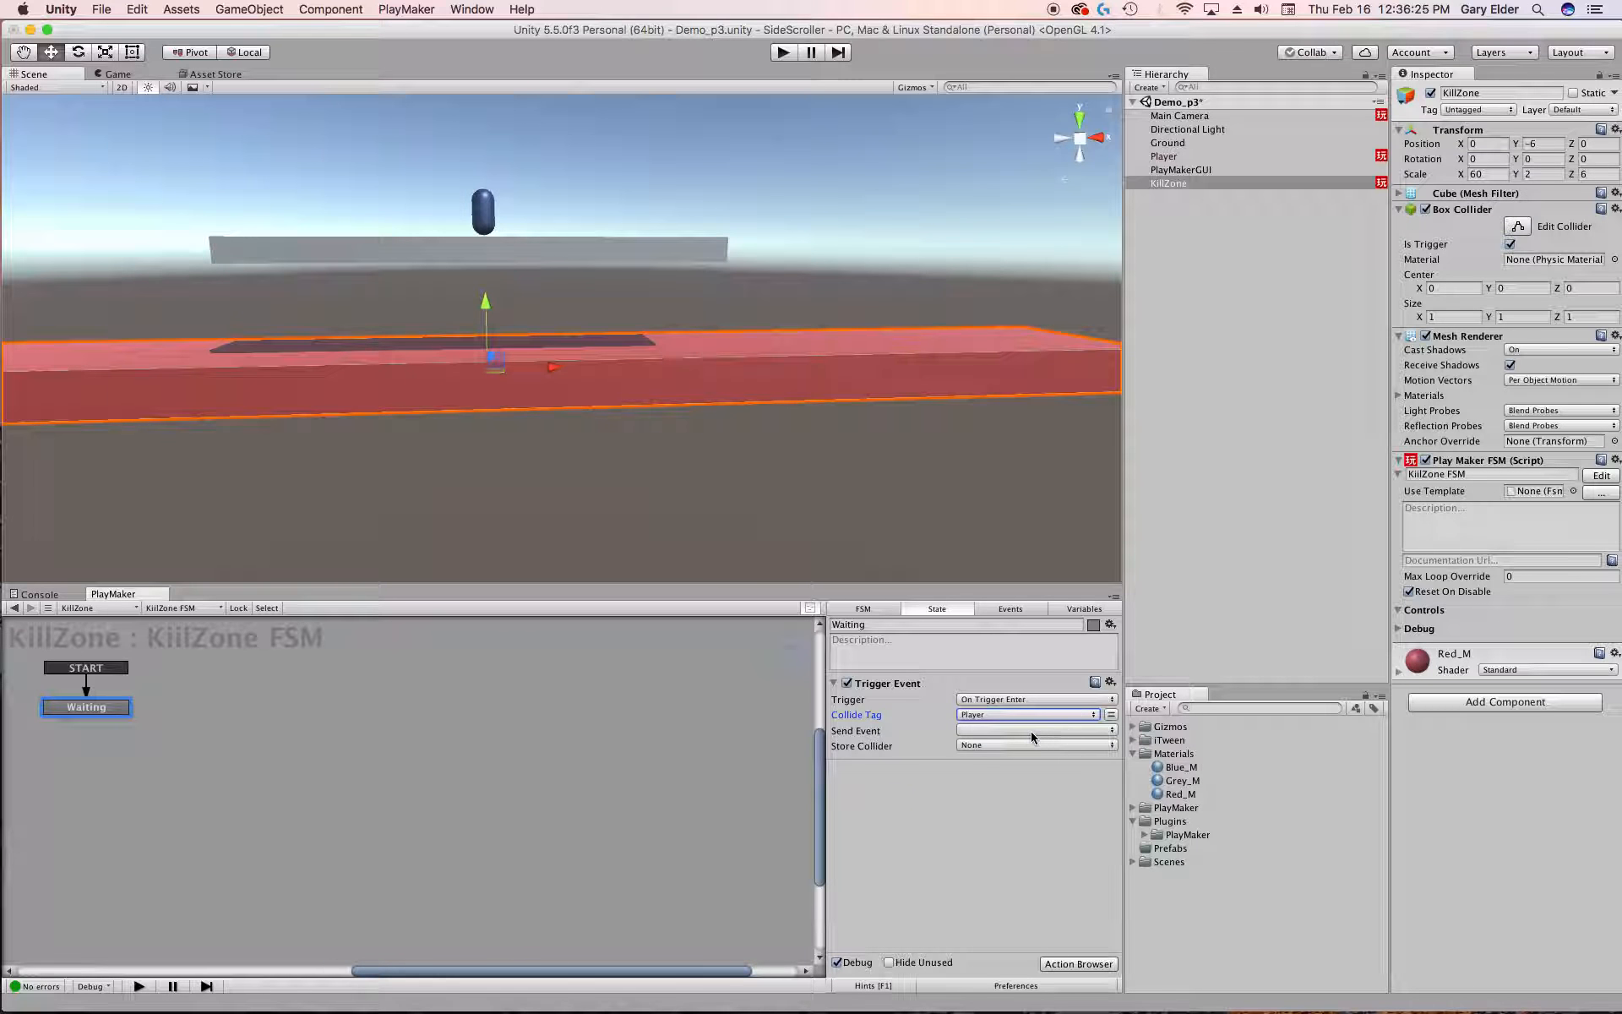
Step: Create a new event Kill Player for the Trigger Event to send and add it as a transition on the Waiting state
left_click(970, 730)
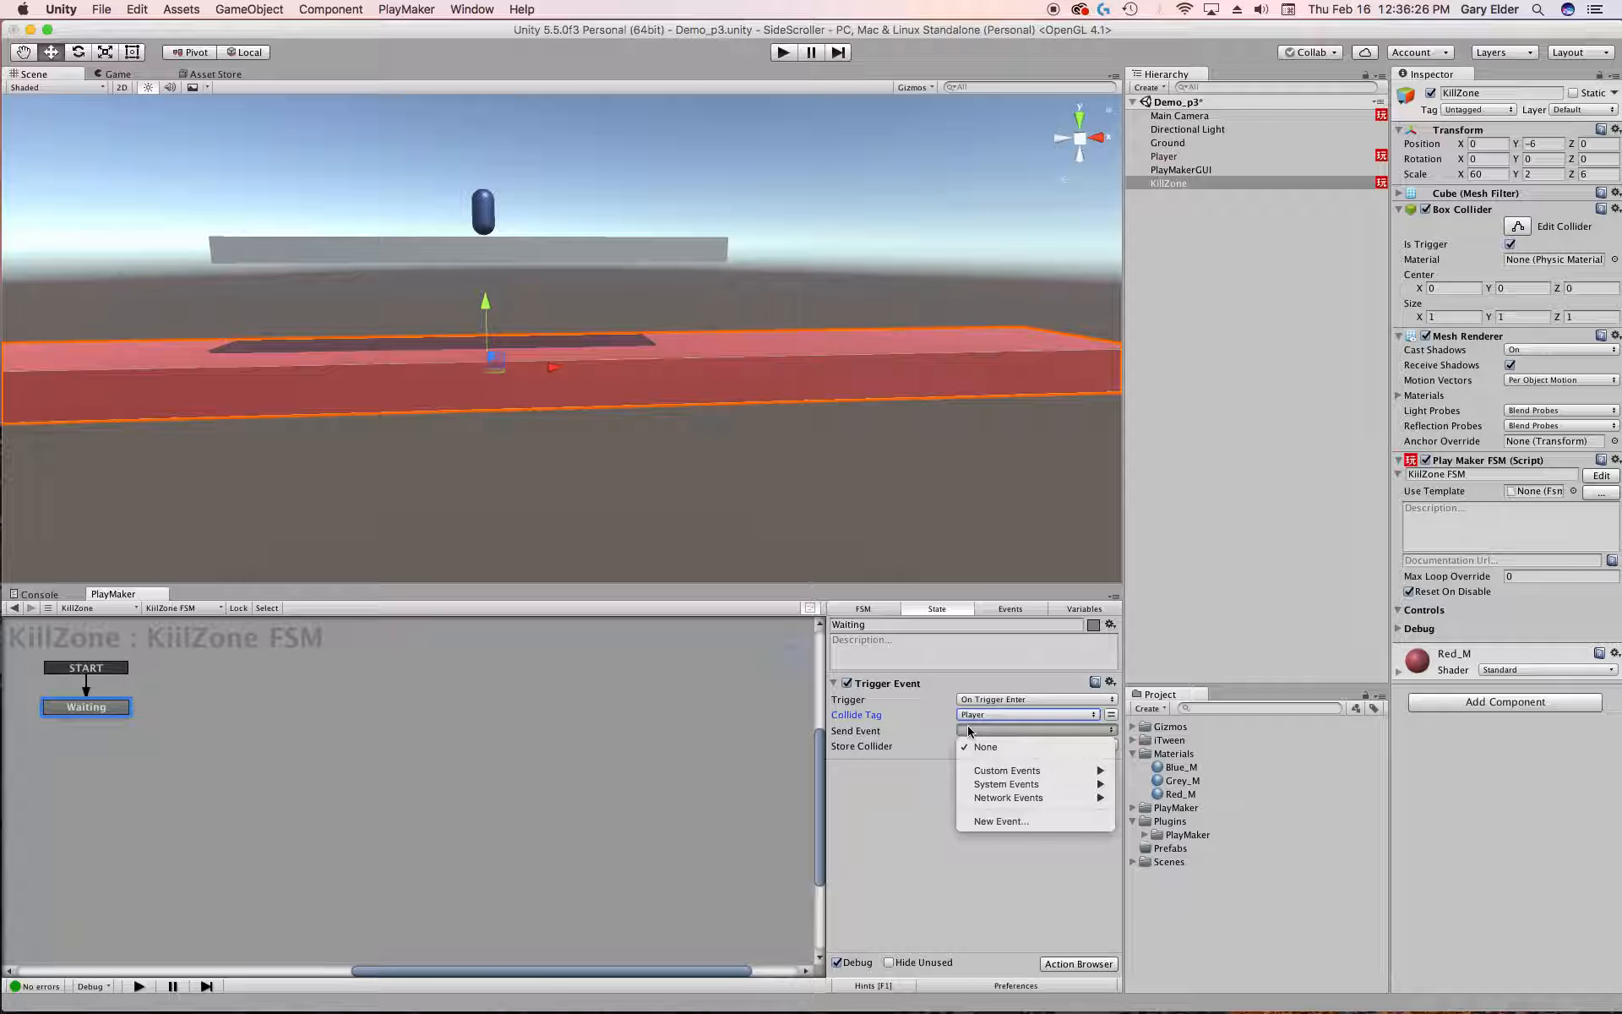
left_click(1018, 820)
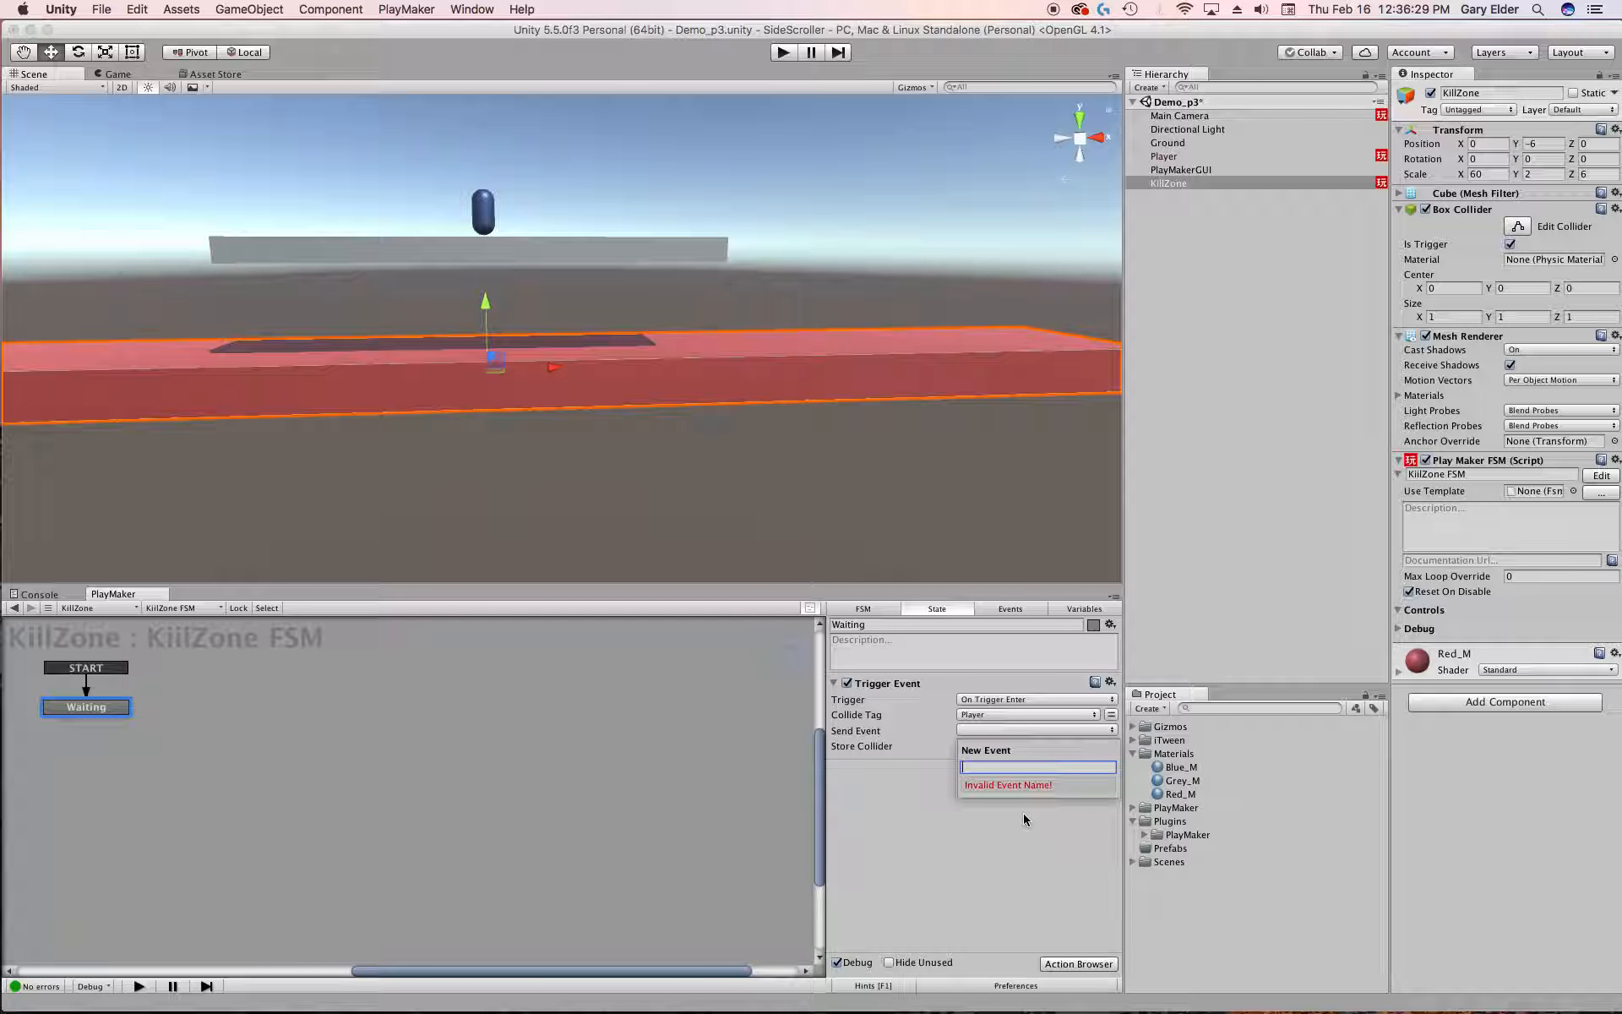
type("Kill Player")
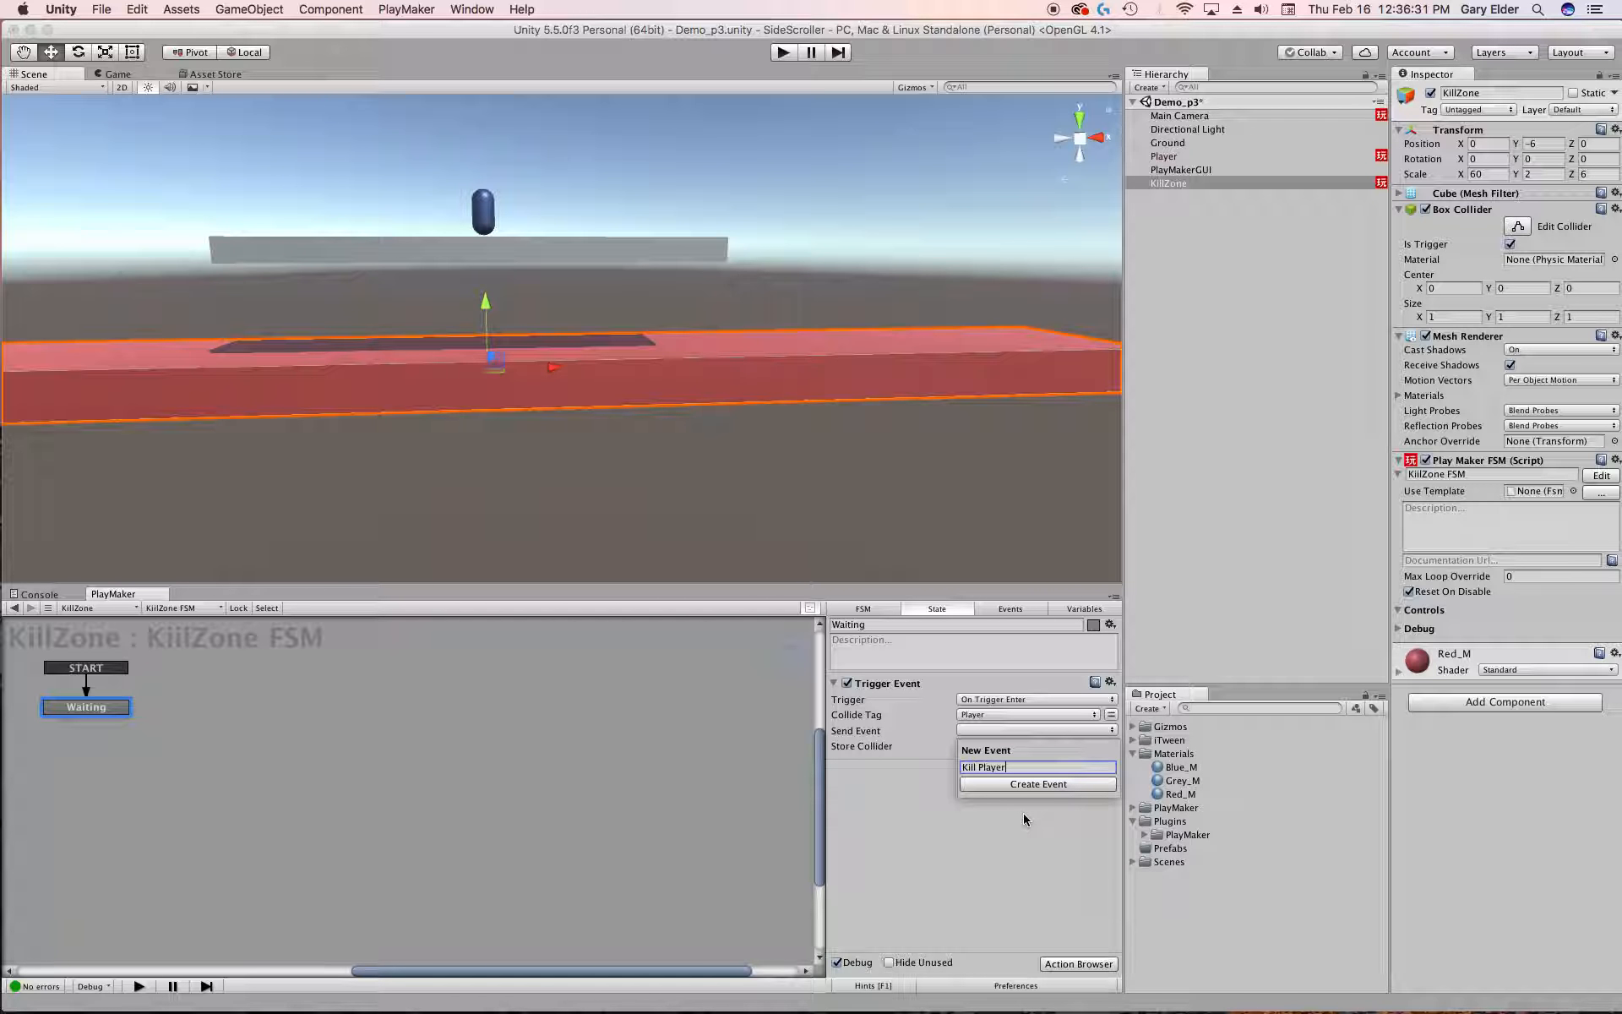
key("Return")
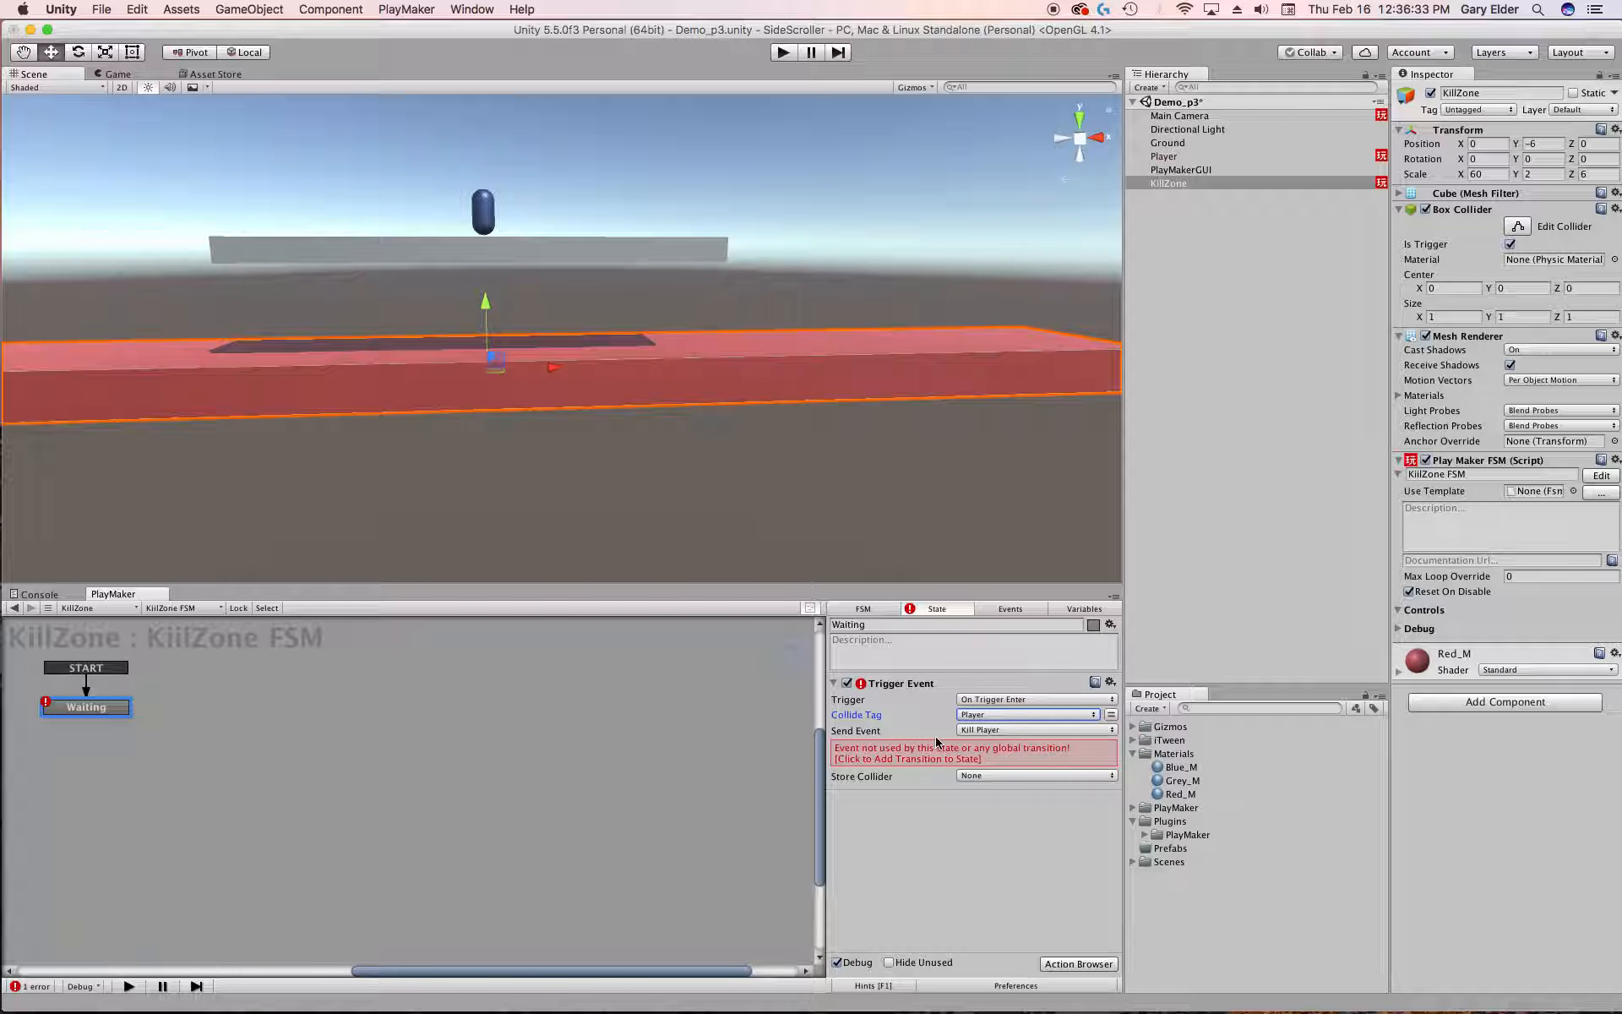
left_click(912, 754)
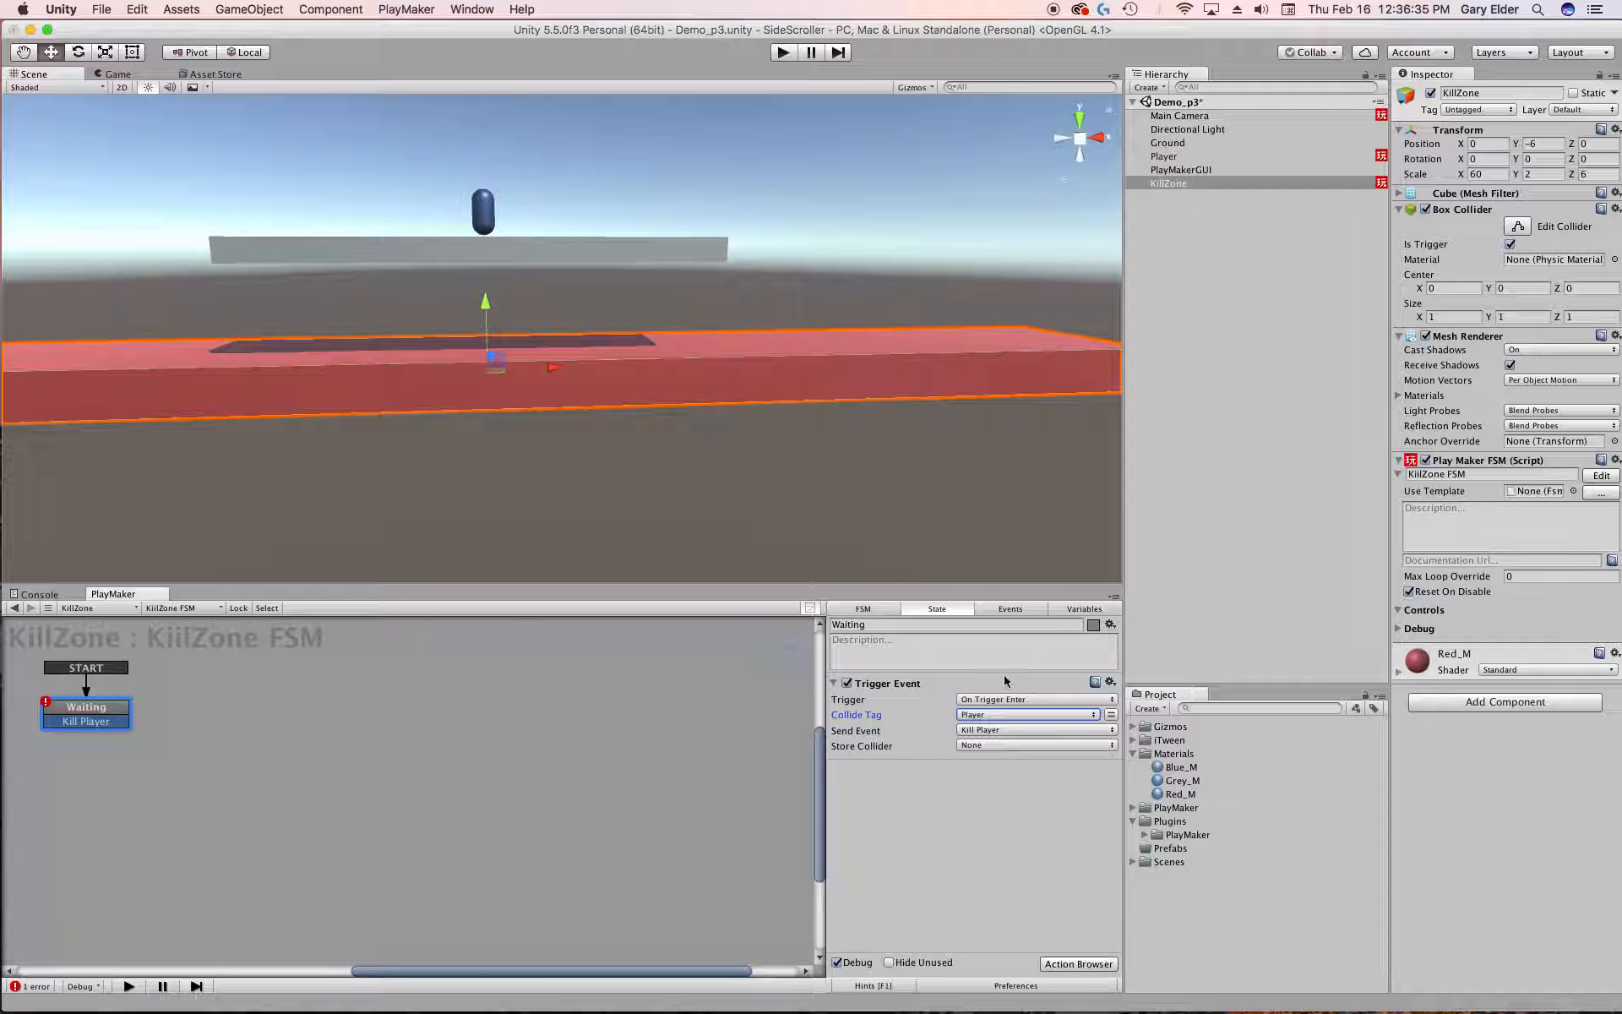
Step: Store the Trigger Event's collider in a new variable named deadPlayer
left_click(1037, 744)
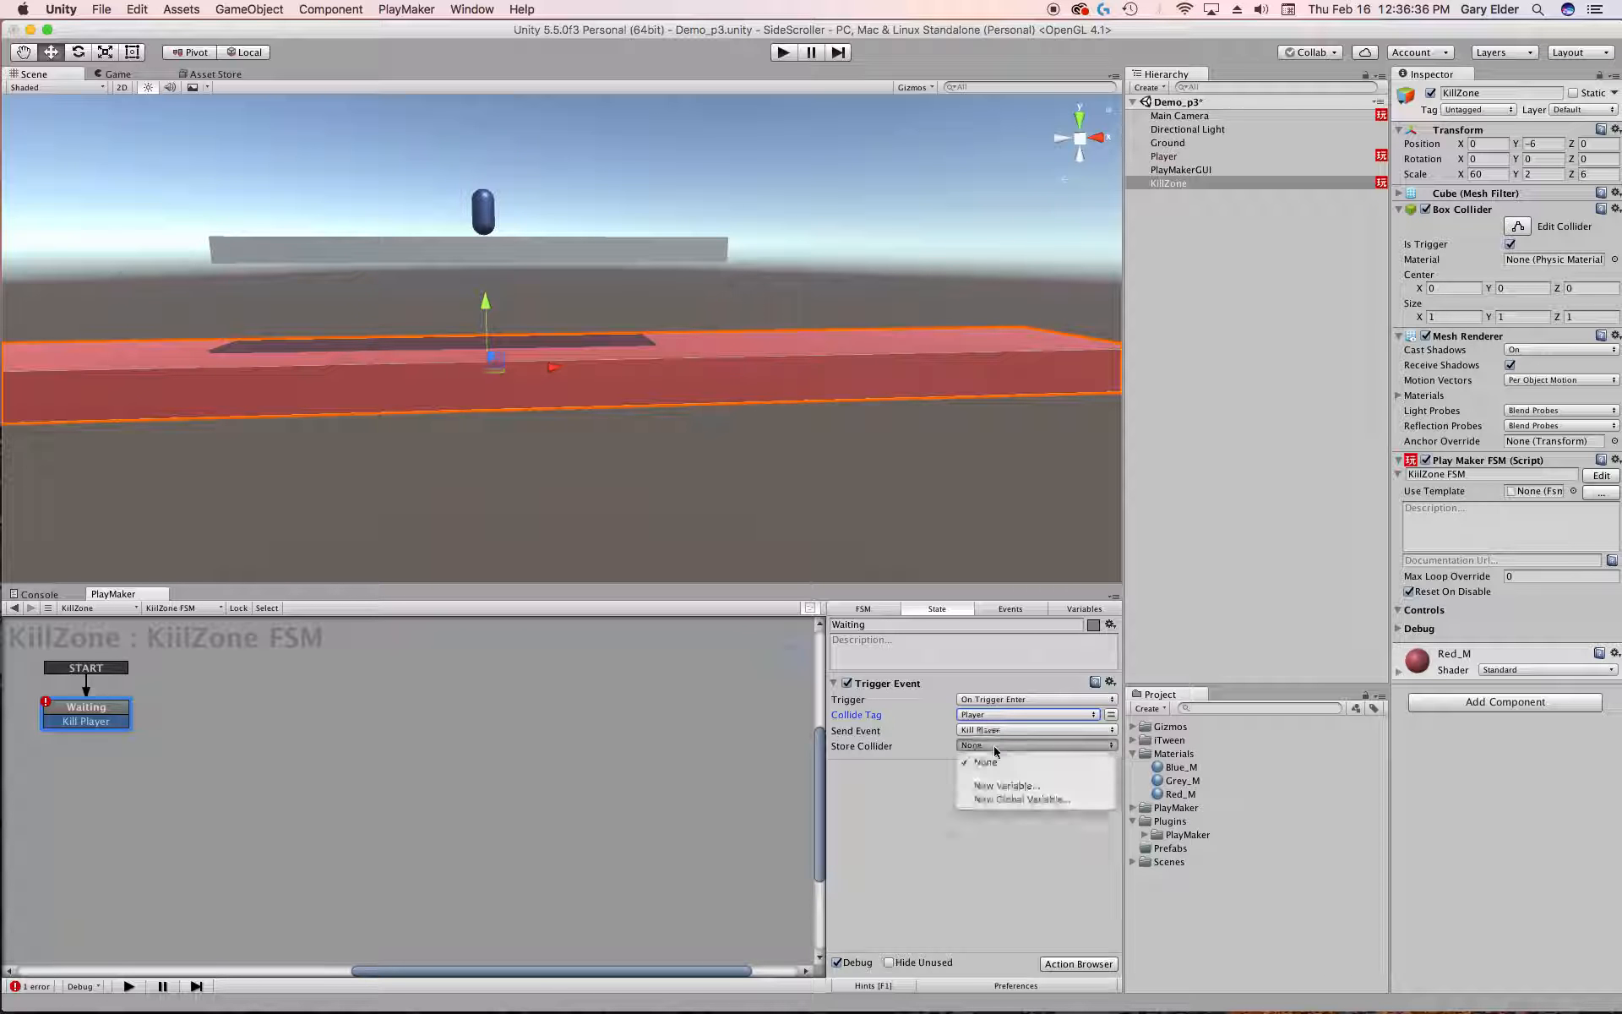
left_click(1038, 790)
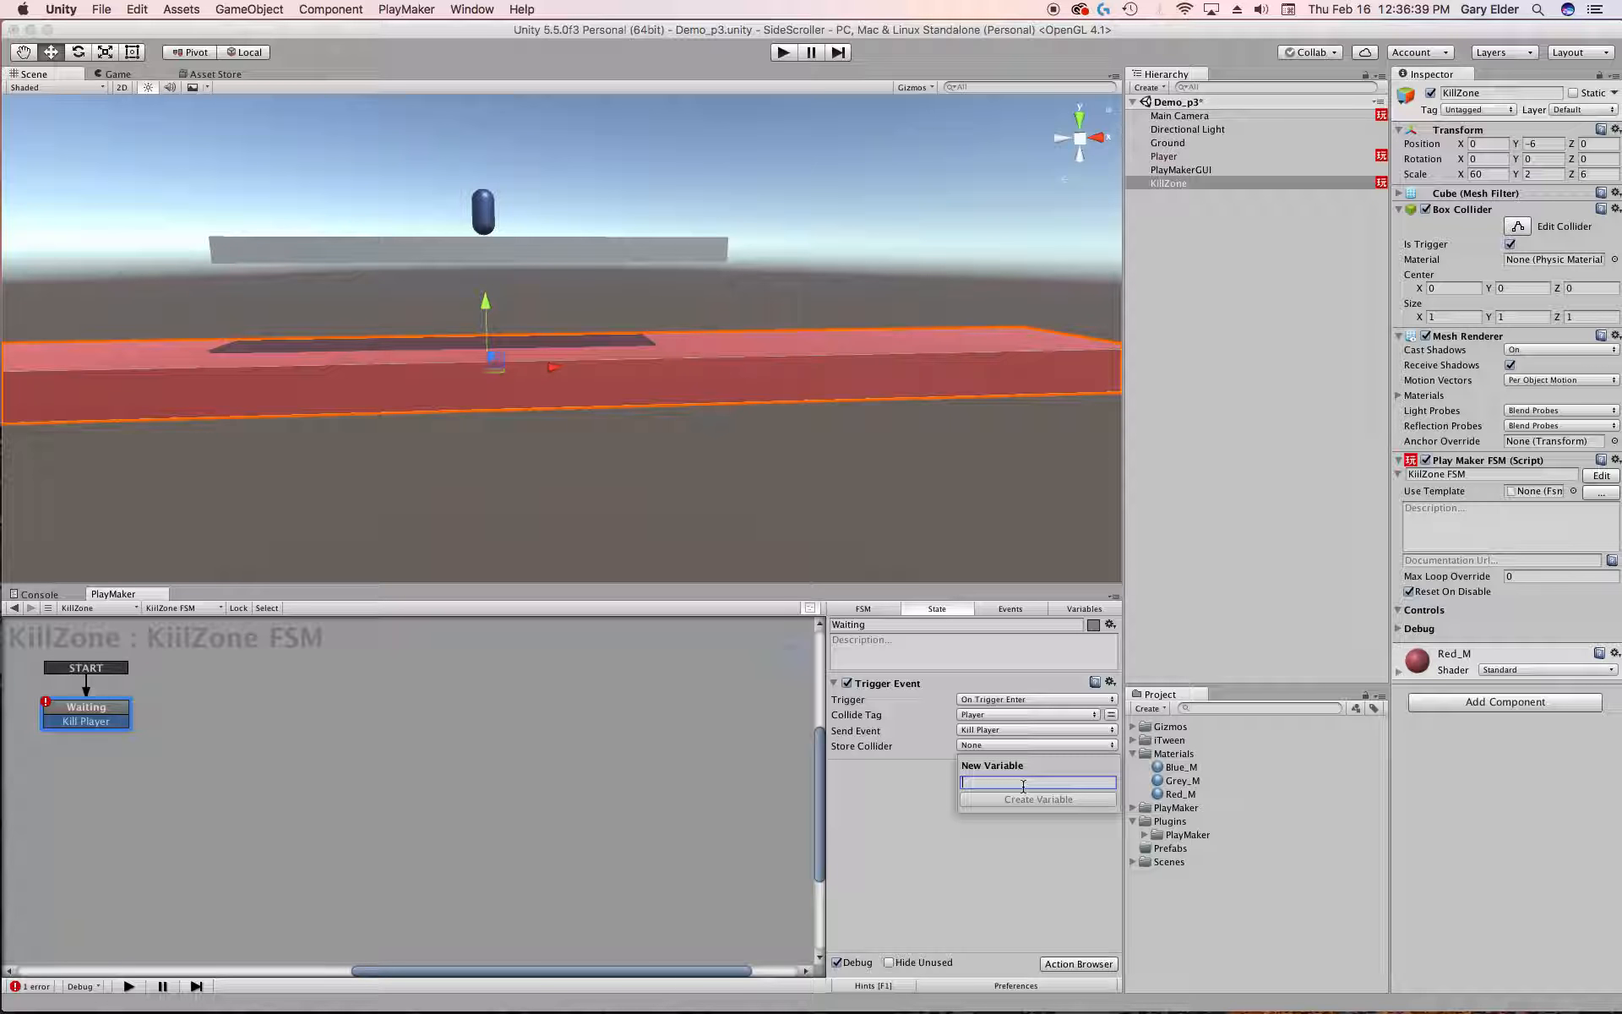
type("deadPlayer")
key("Return")
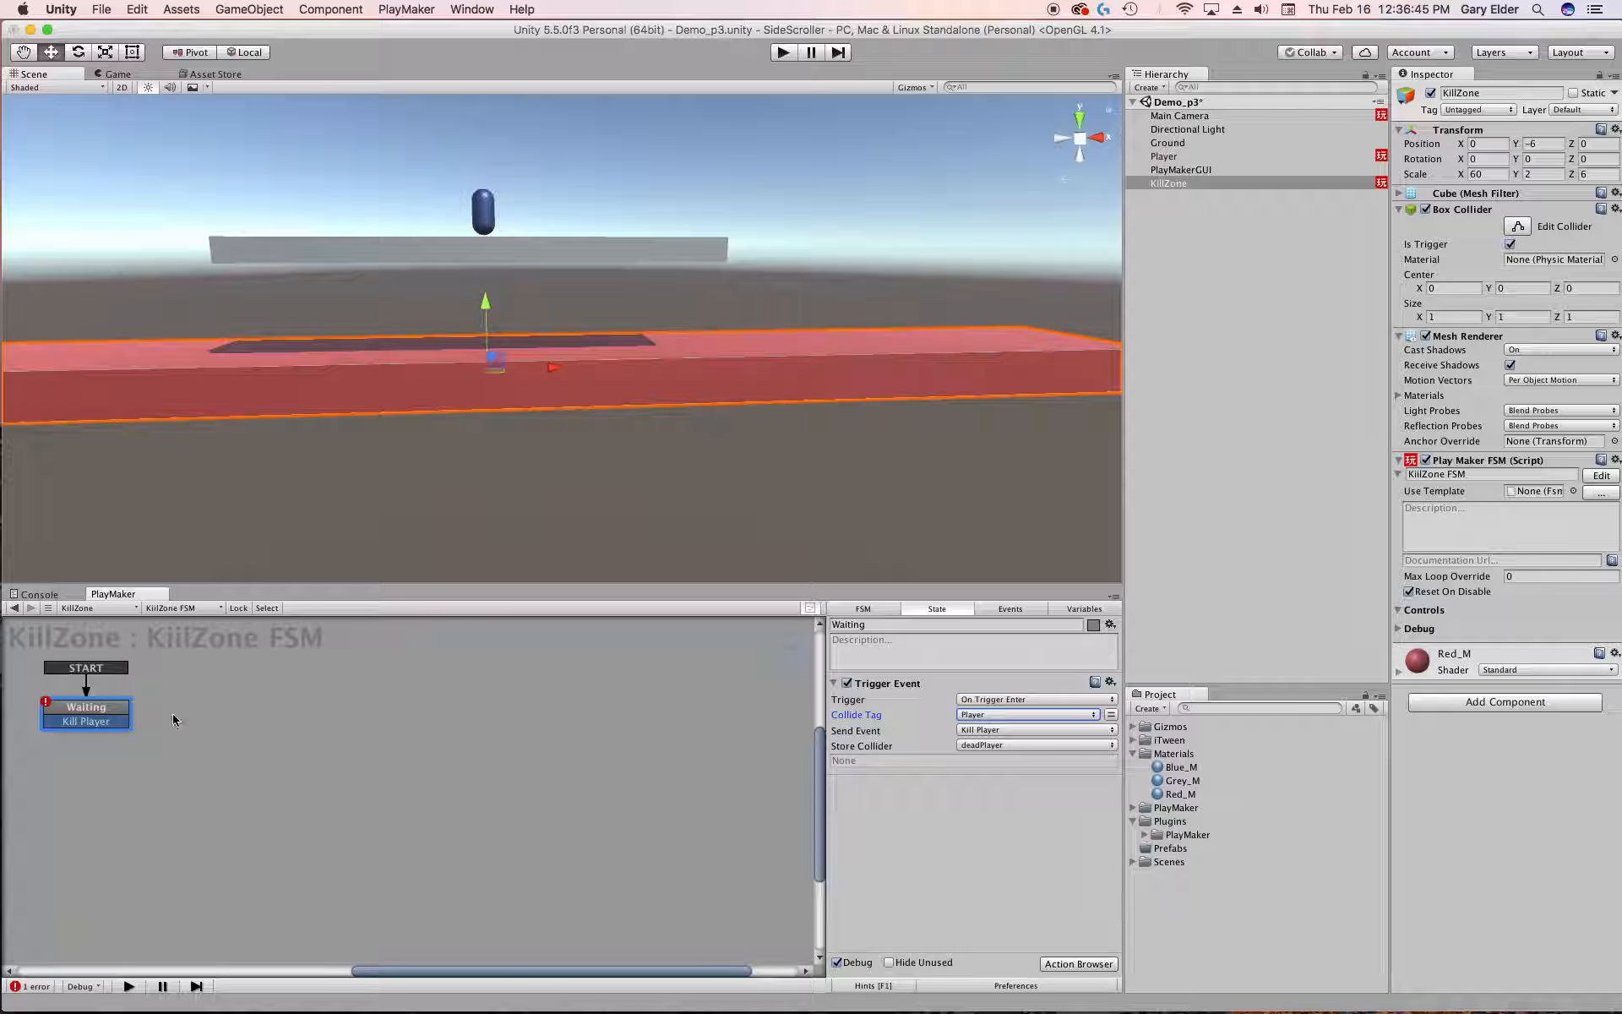
Step: Add a second state named Killing Player and link the Waiting state's Kill Player transition to it
right_click(305, 719)
left_click(357, 713)
left_click(113, 707)
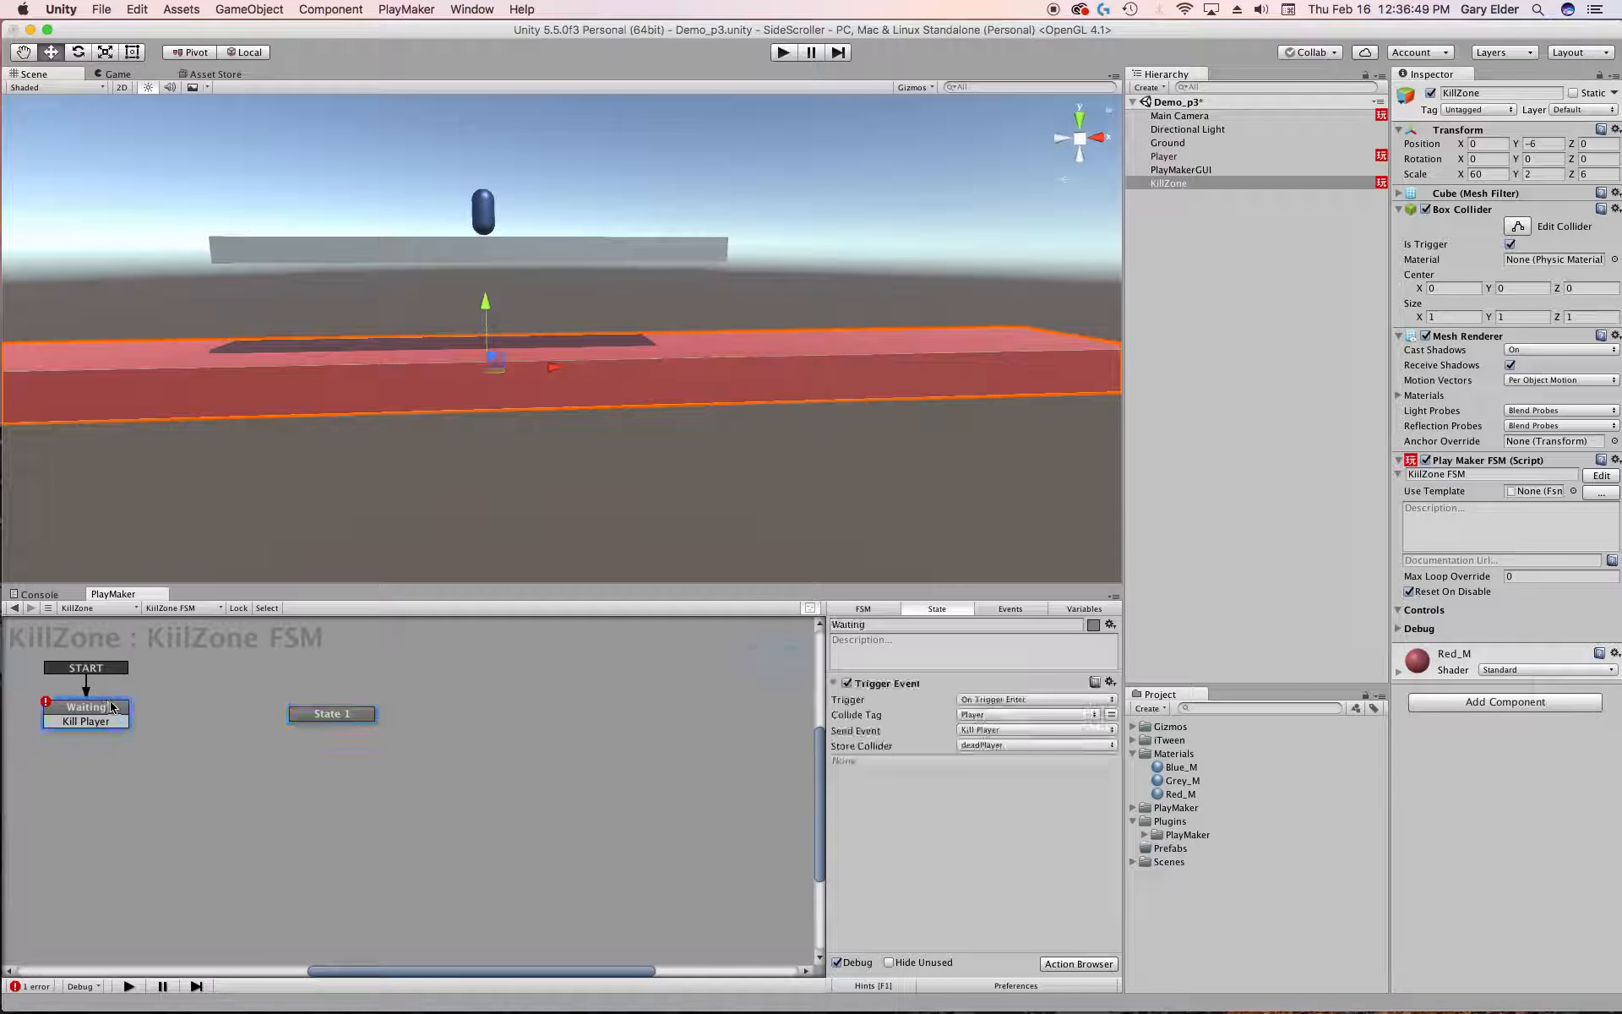
left_click_drag(109, 721, 327, 704)
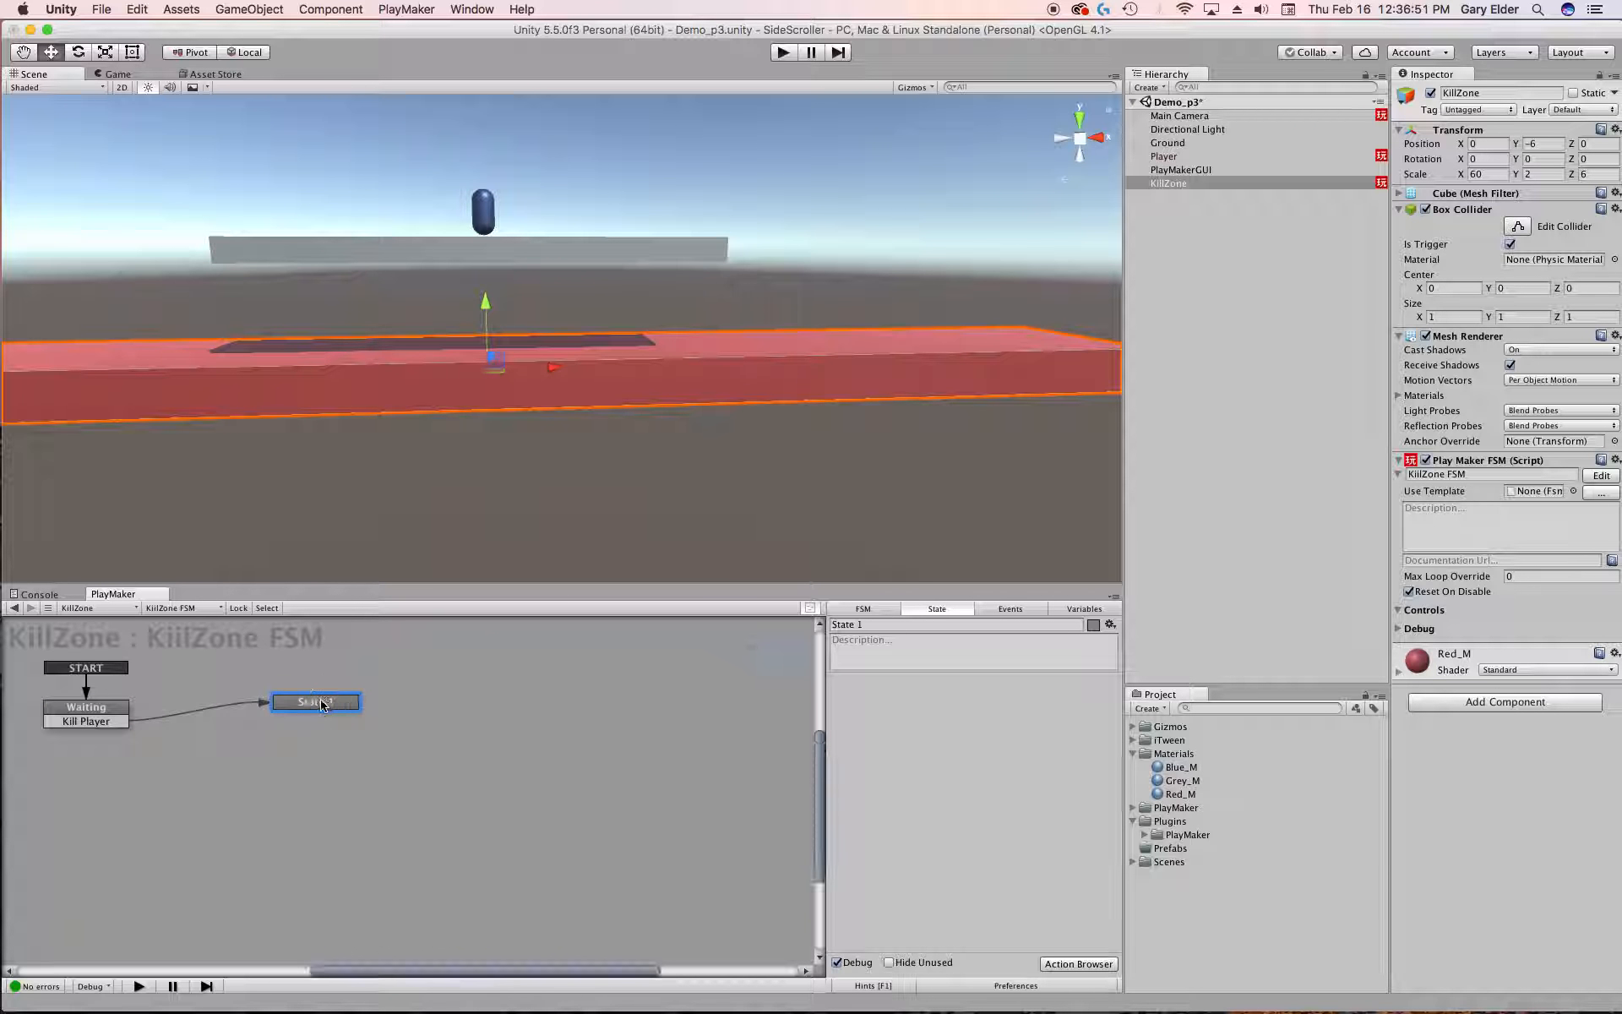
left_click(892, 624)
type("Killing Play")
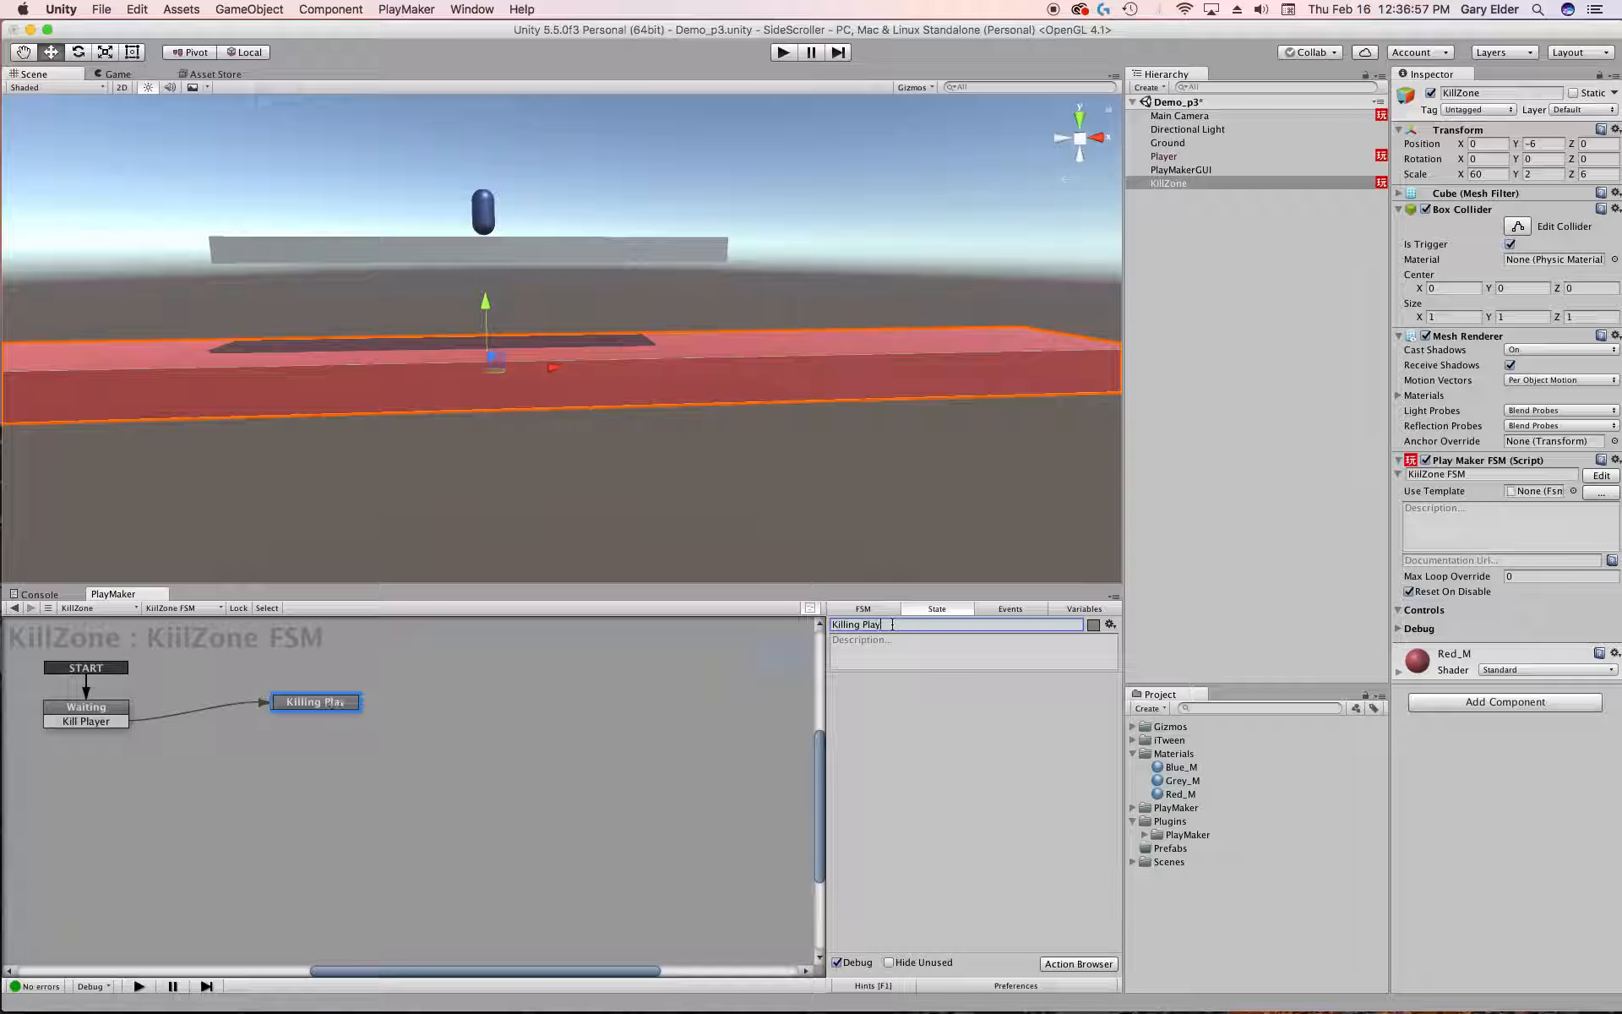
type("iner")
Step: Add a FINISHED transition to the Killing Player state and link it back to the Waiting state
right_click(329, 705)
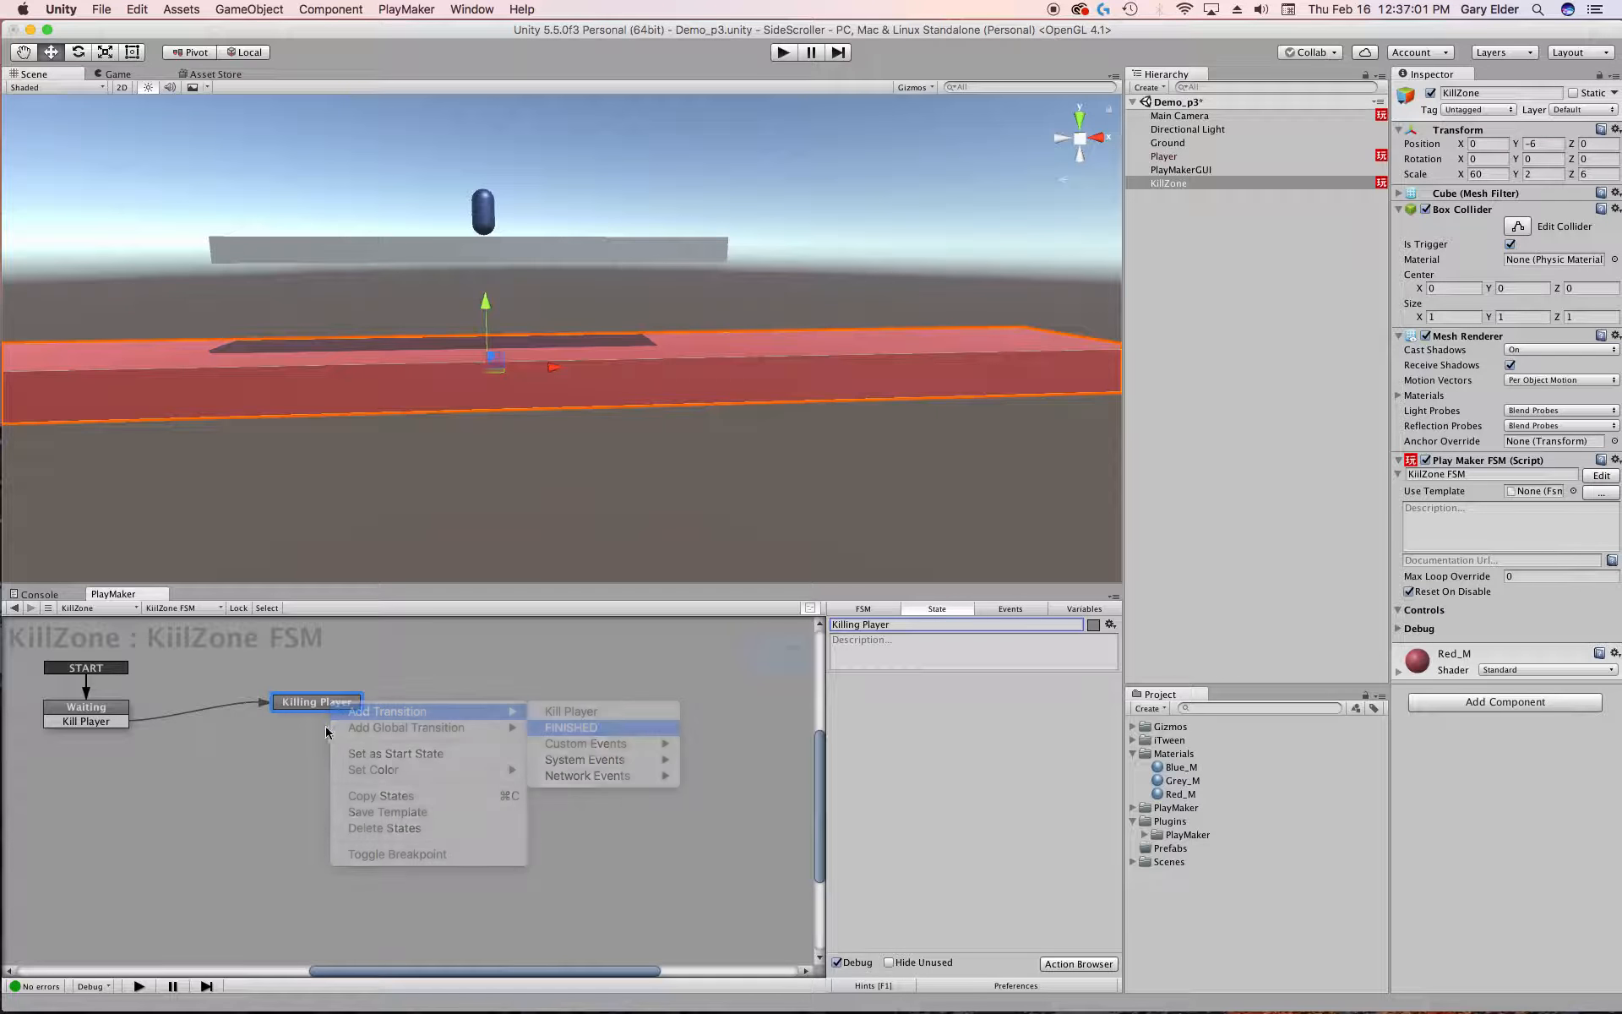
key("Return")
mouse_move(293, 718)
left_mouse_down()
mouse_move(66, 710)
mouse_move(305, 706)
left_mouse_up()
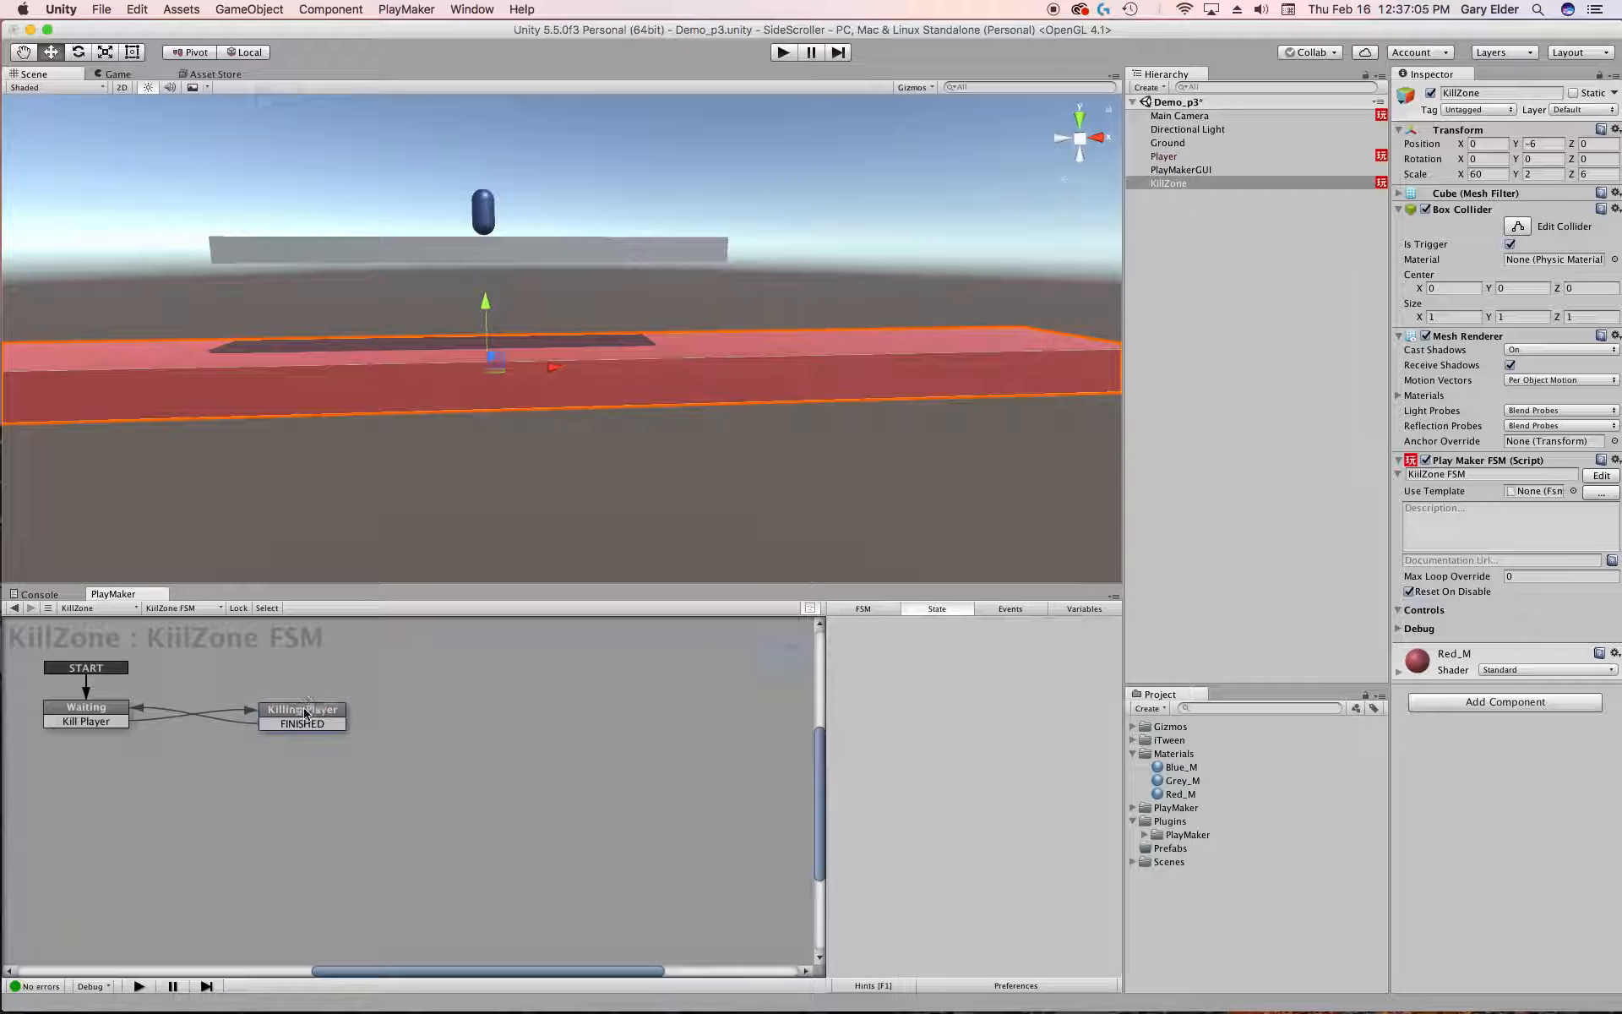
left_click(125, 712)
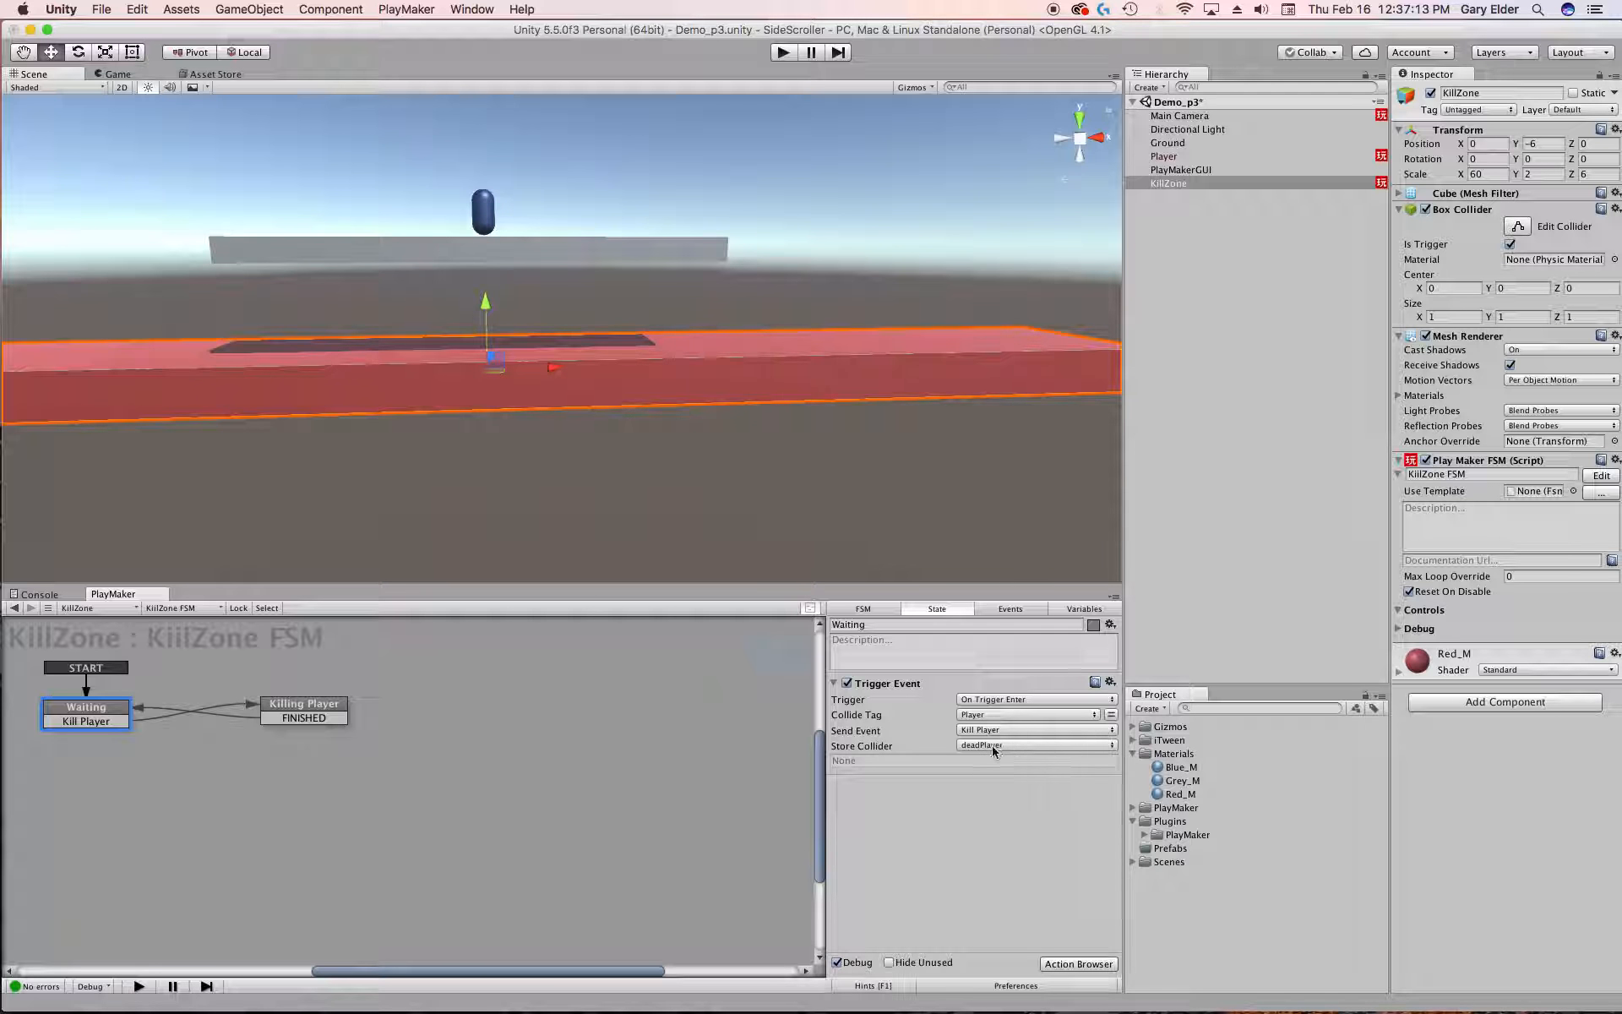
left_click(304, 708)
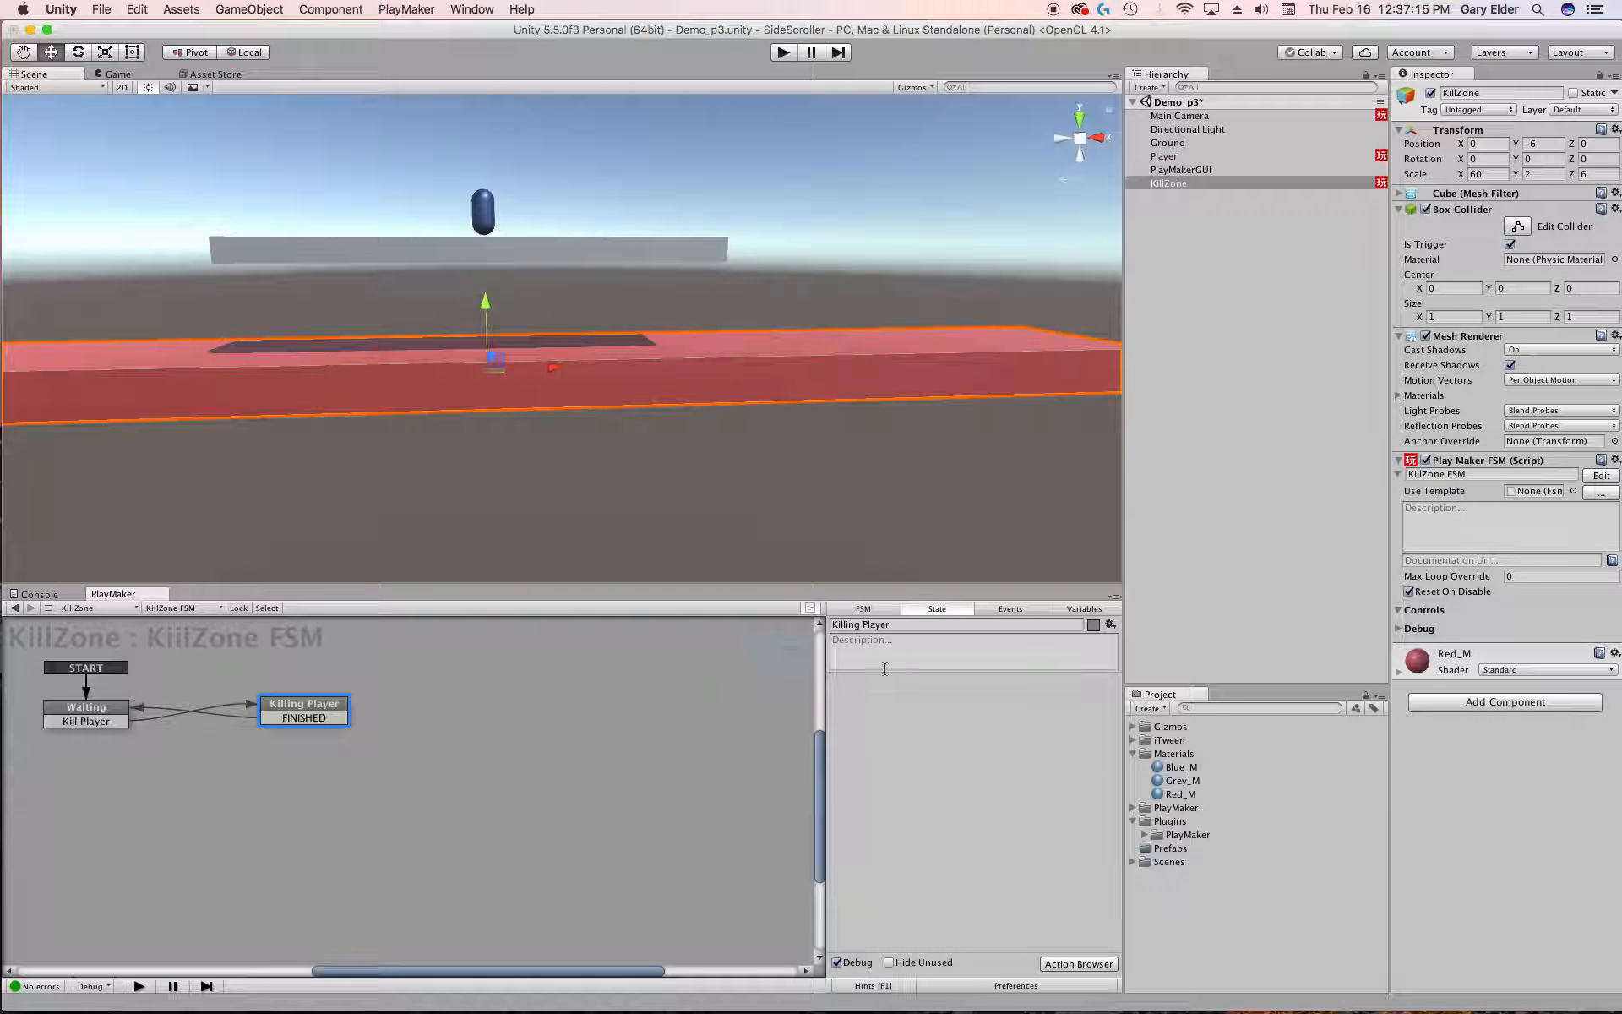
Step: Add a Destroy Object action to the Killing Player state
left_click(1081, 963)
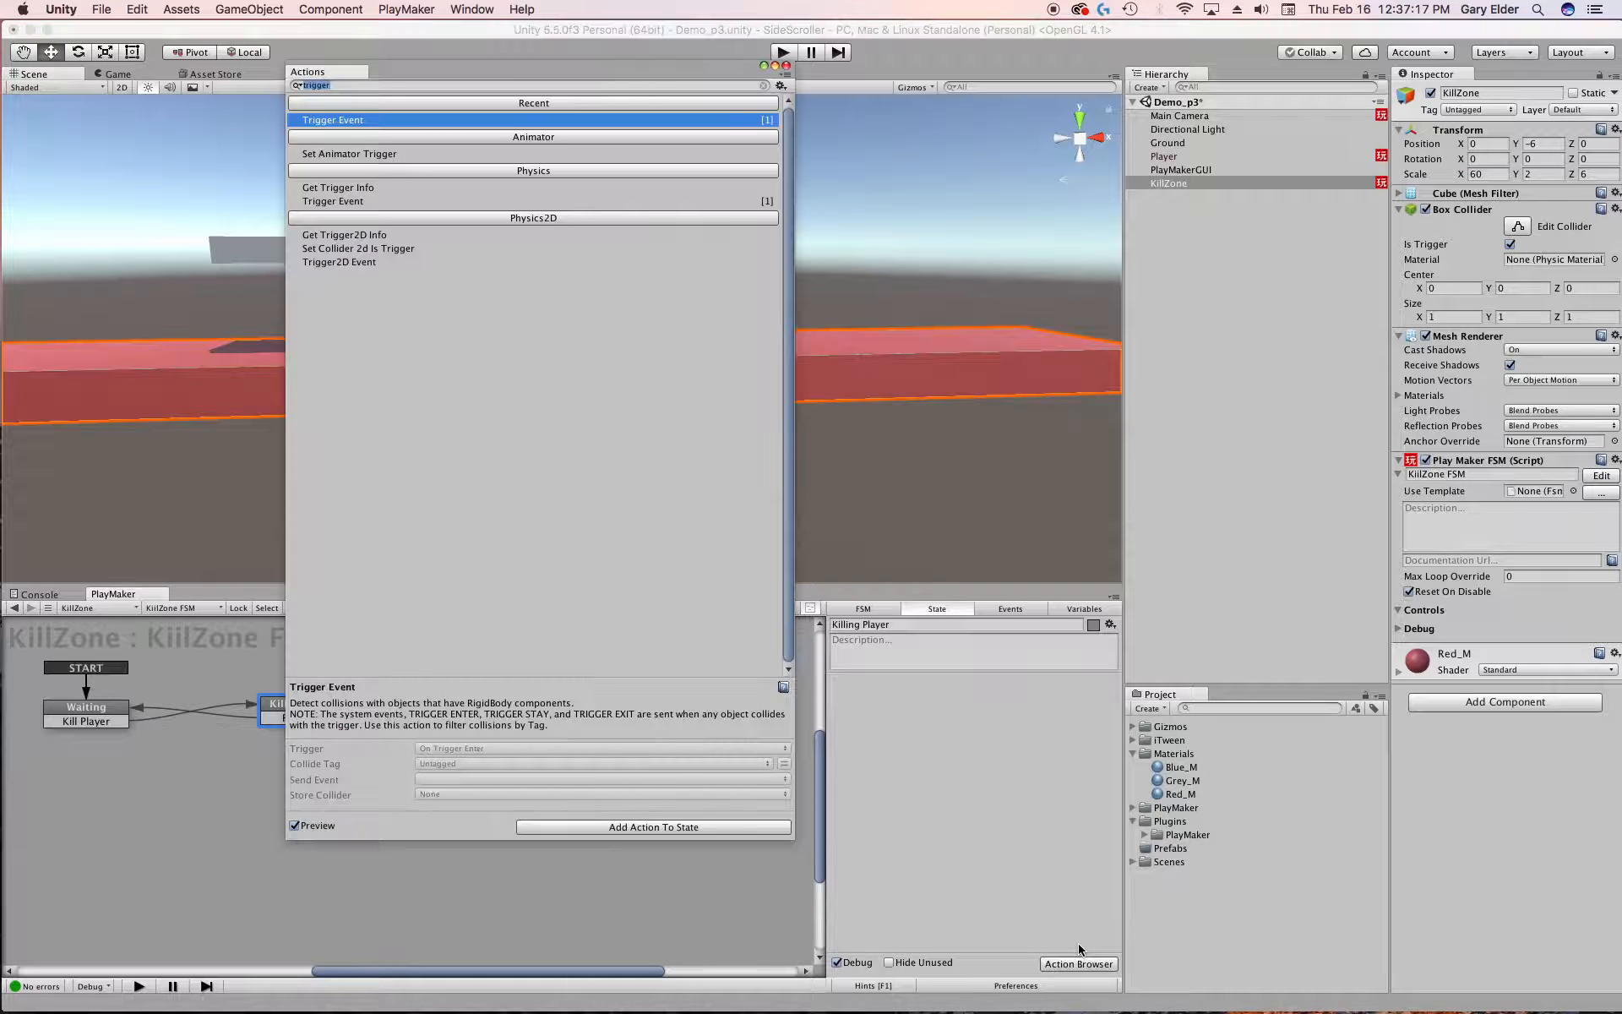
type("deswt")
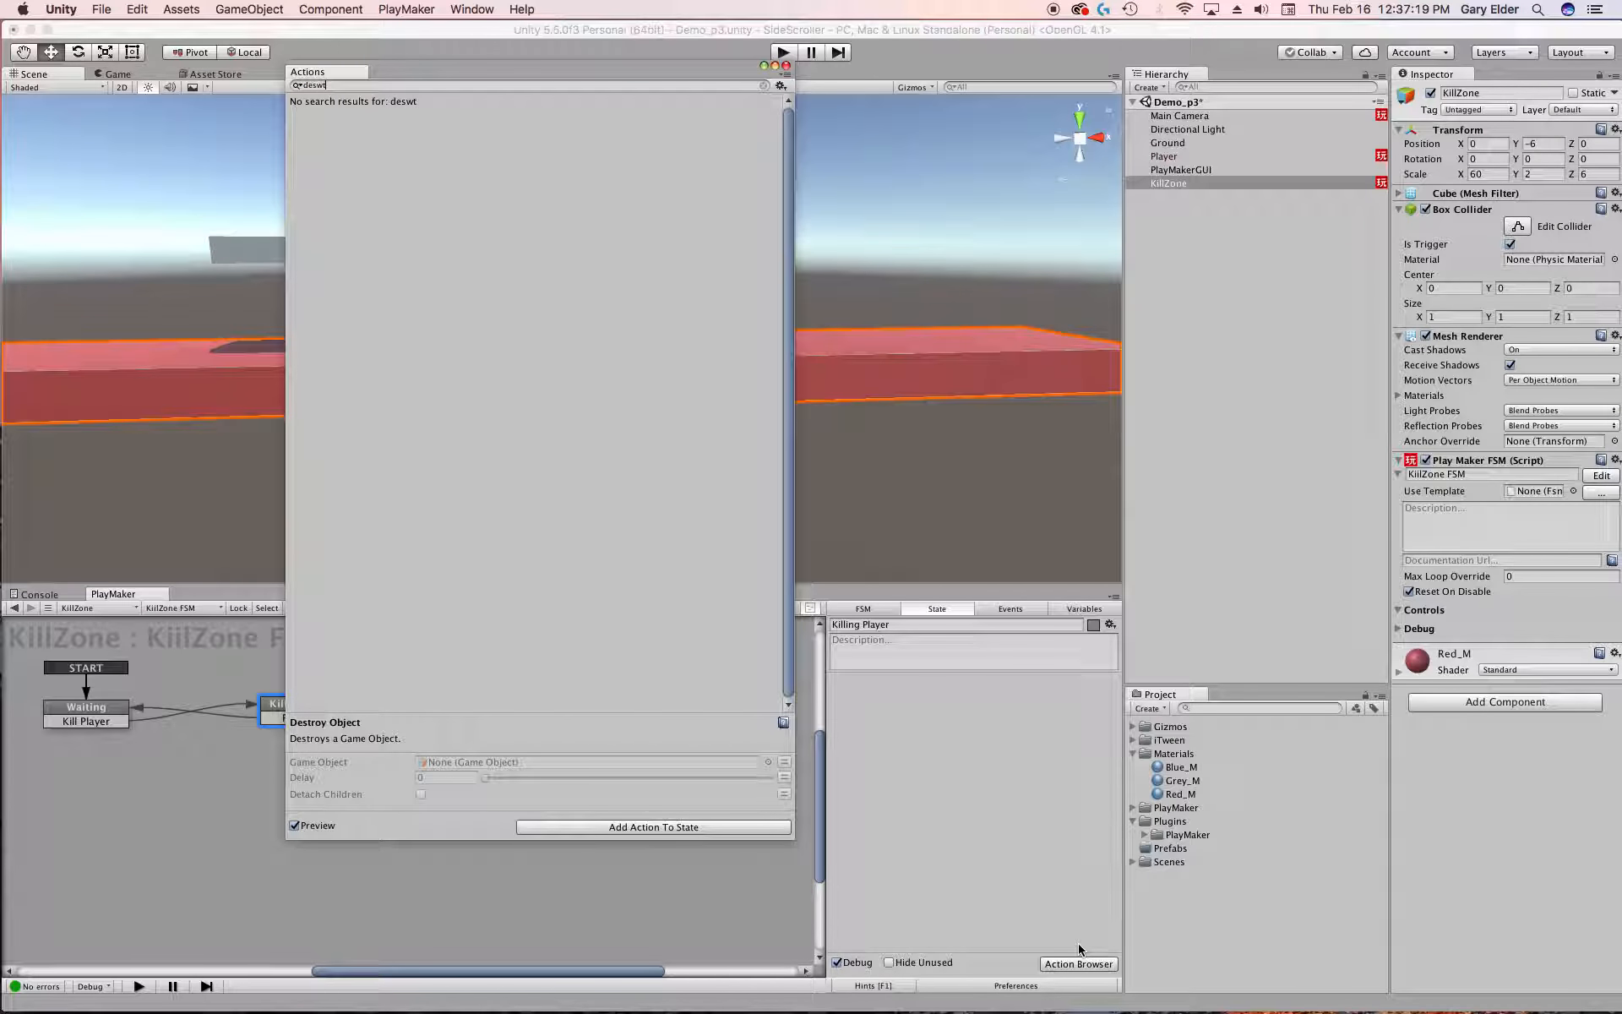
key("BackSpace")
key("BackSpace")
key("Return")
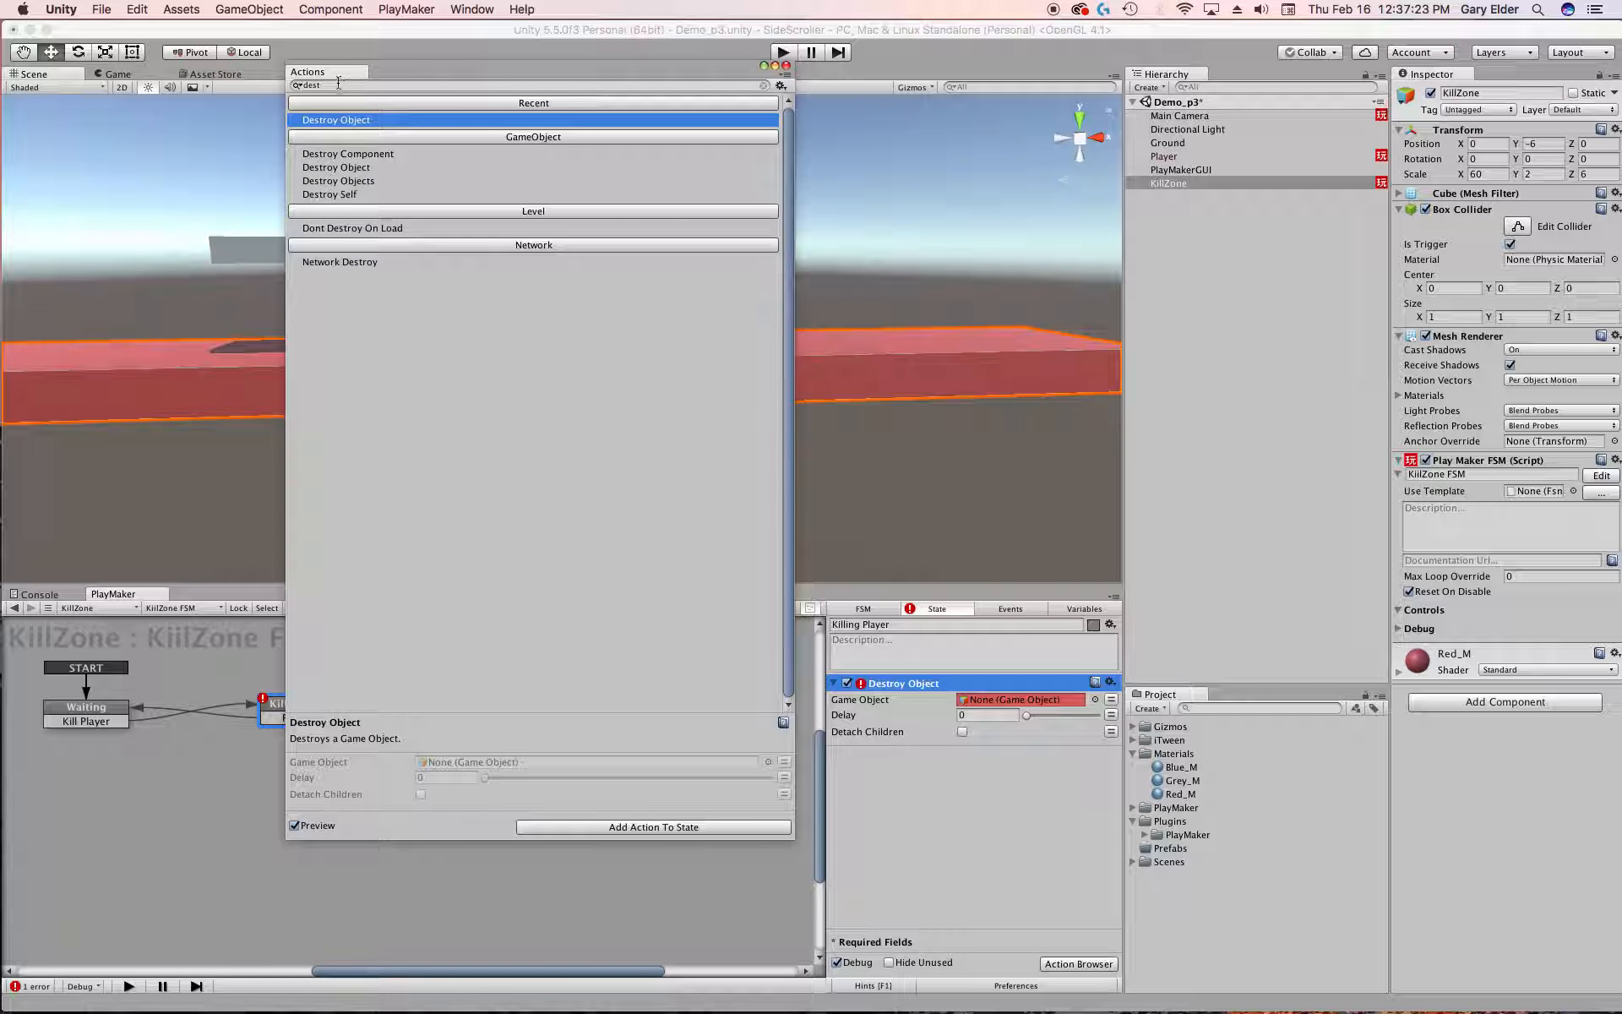
Step: Add a Create Object action to the Killing Player state and order it after the Destroy Object action
key("BackSpace")
key("BackSpace")
key("BackSpace")
key("BackSpace")
type("cre")
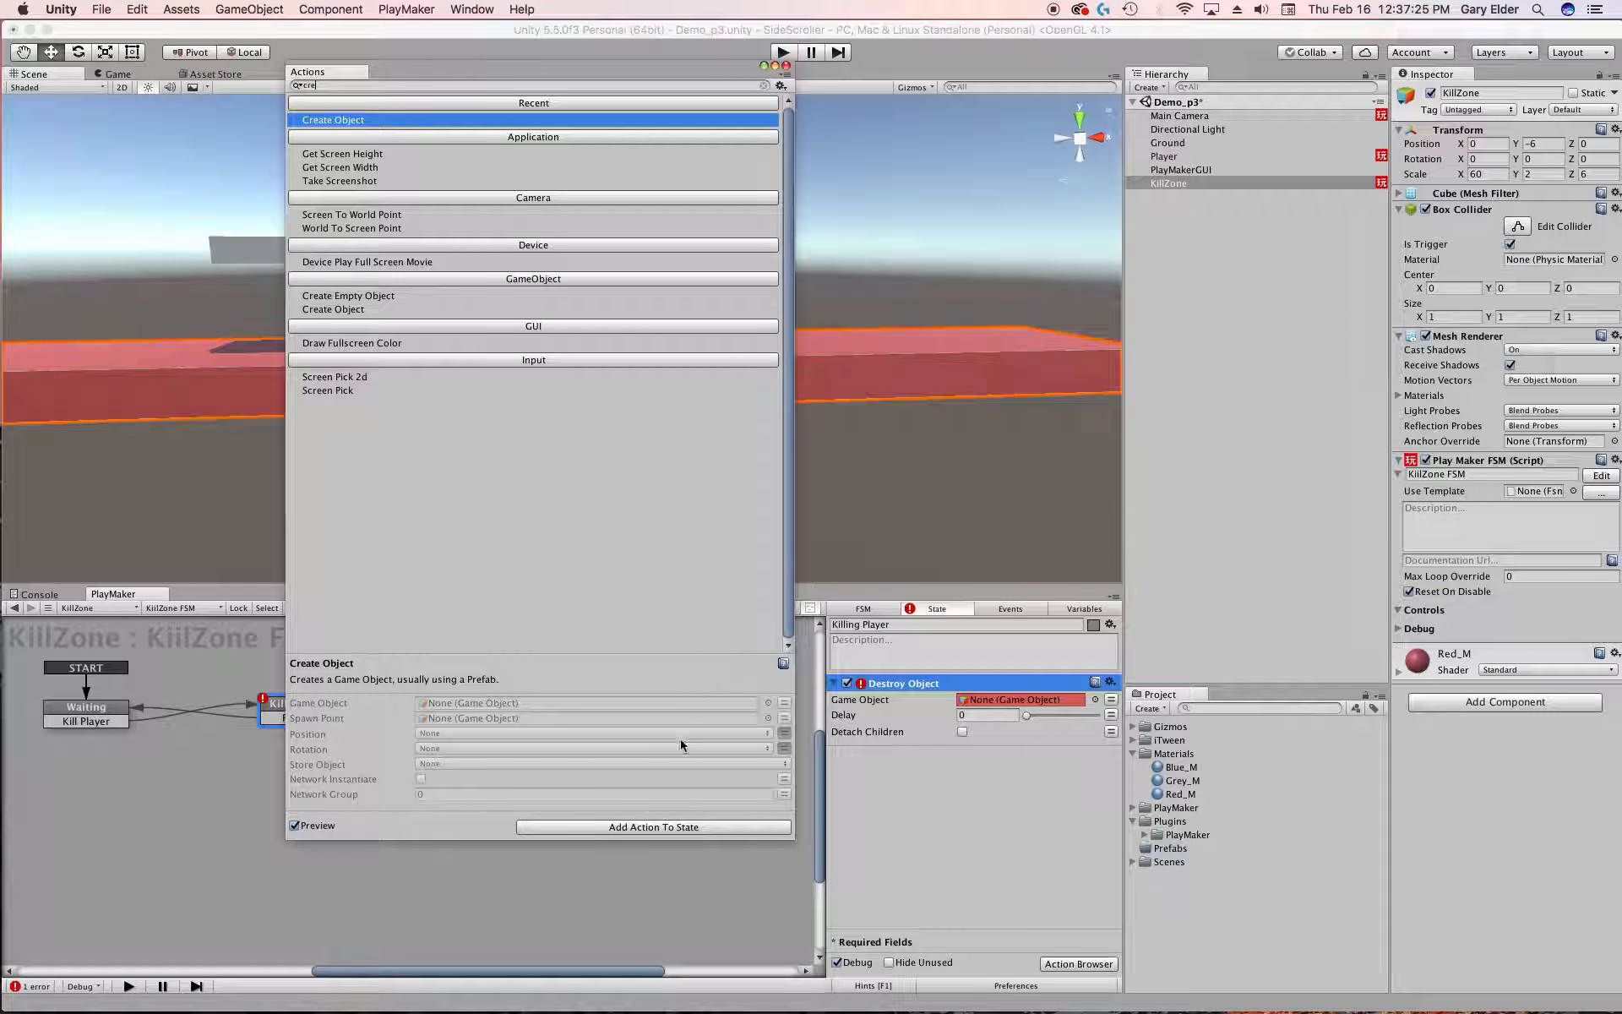
left_click(660, 827)
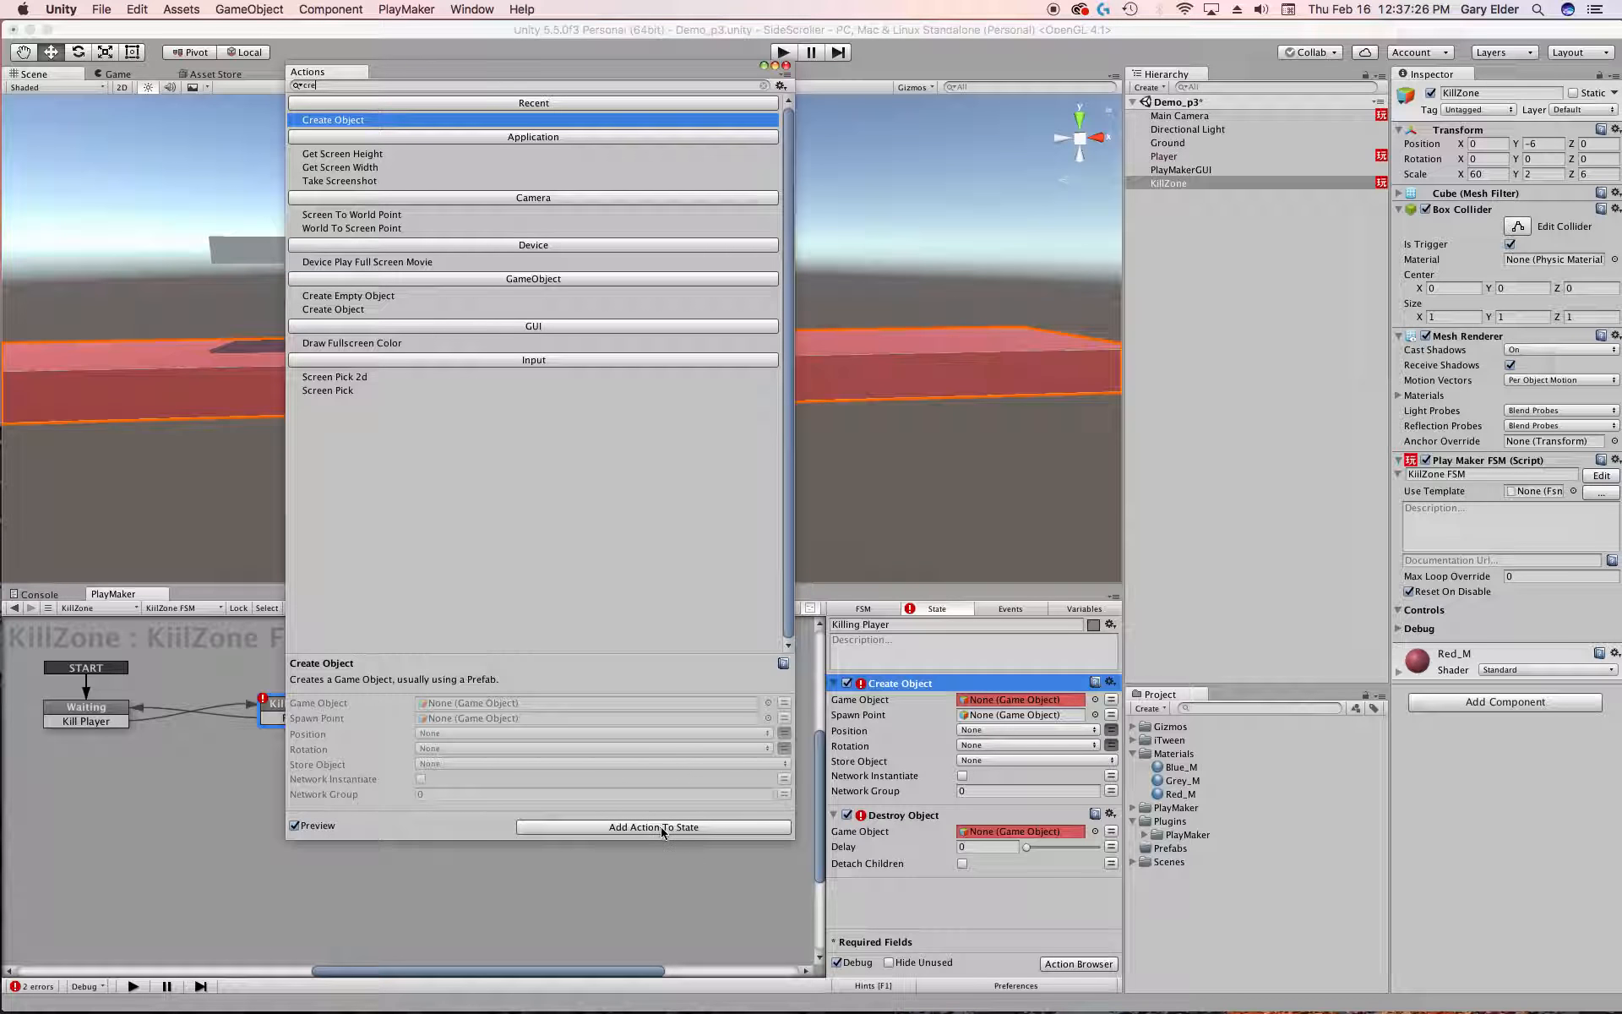
left_click(785, 64)
right_click(925, 691)
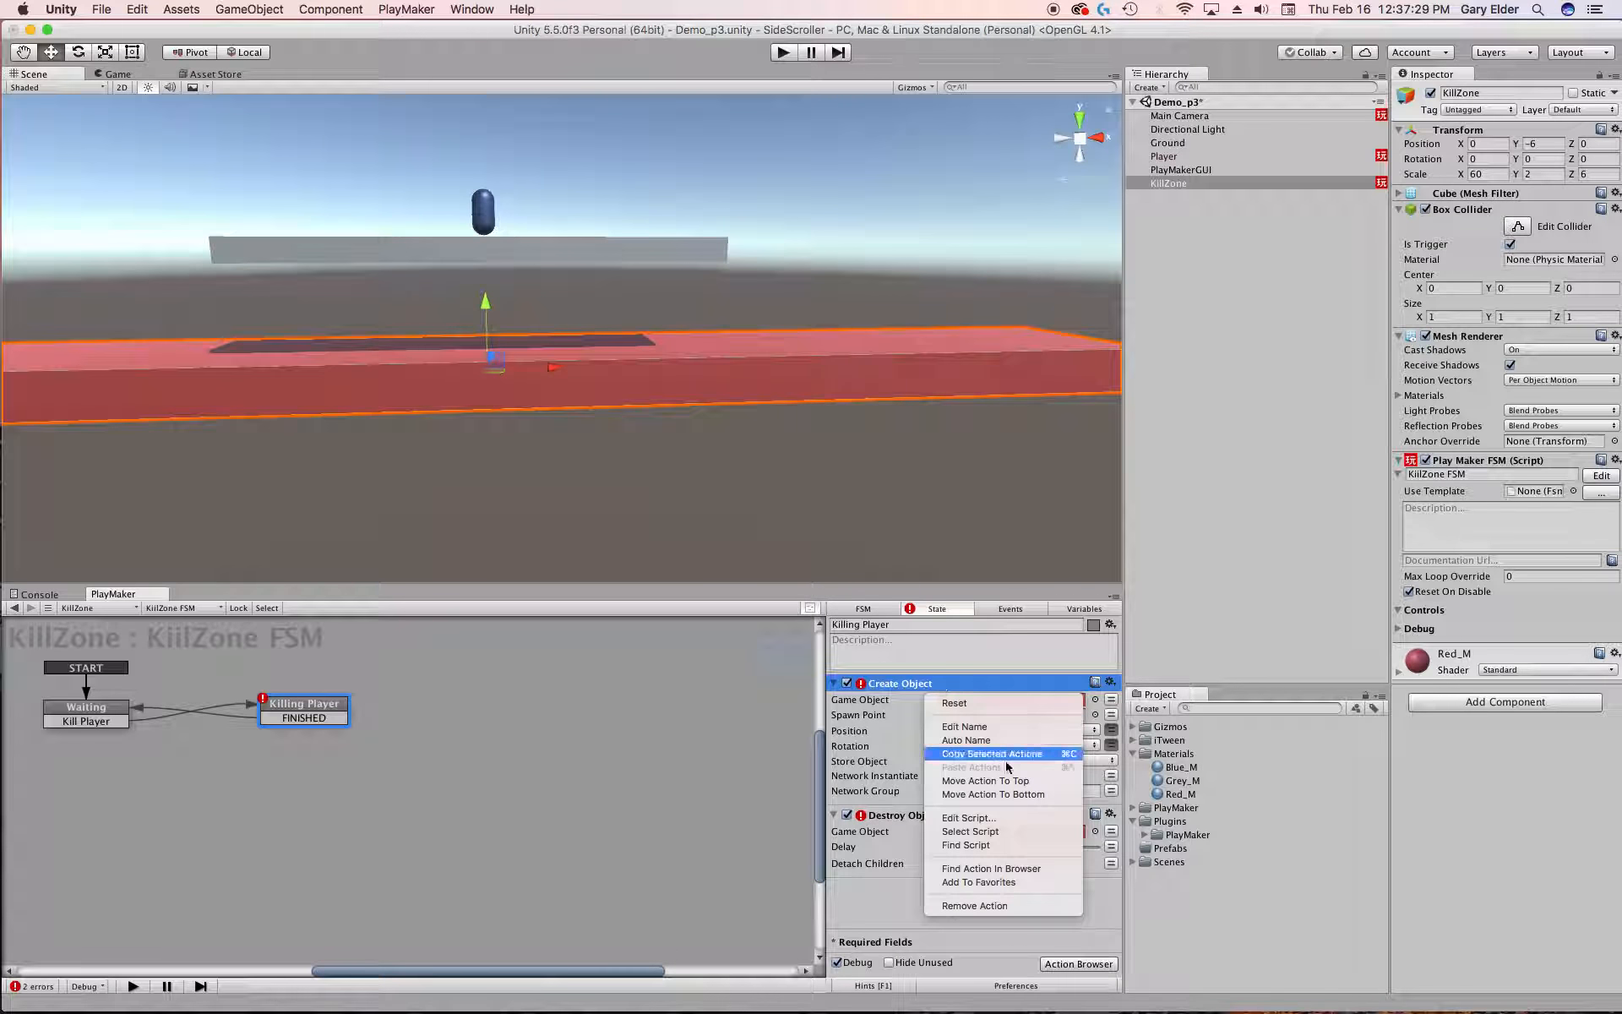
left_click(1014, 792)
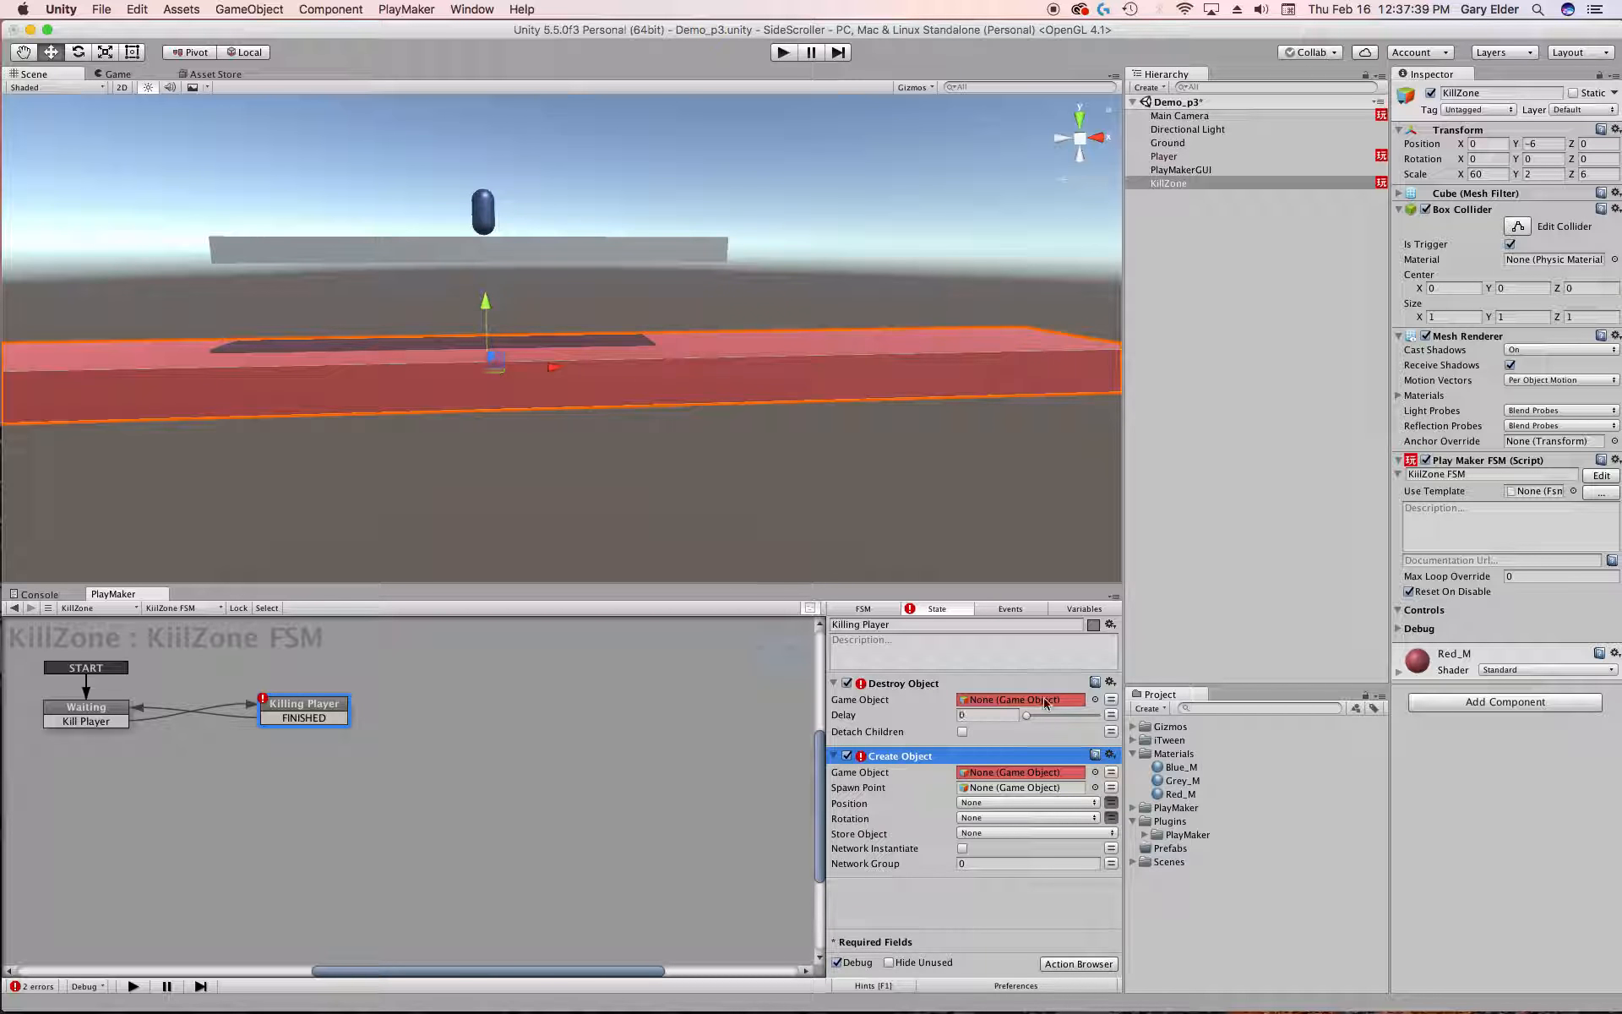
Step: Set the Destroy Object action's game object to the deadPlayer variable
left_click(1111, 699)
left_click(1052, 700)
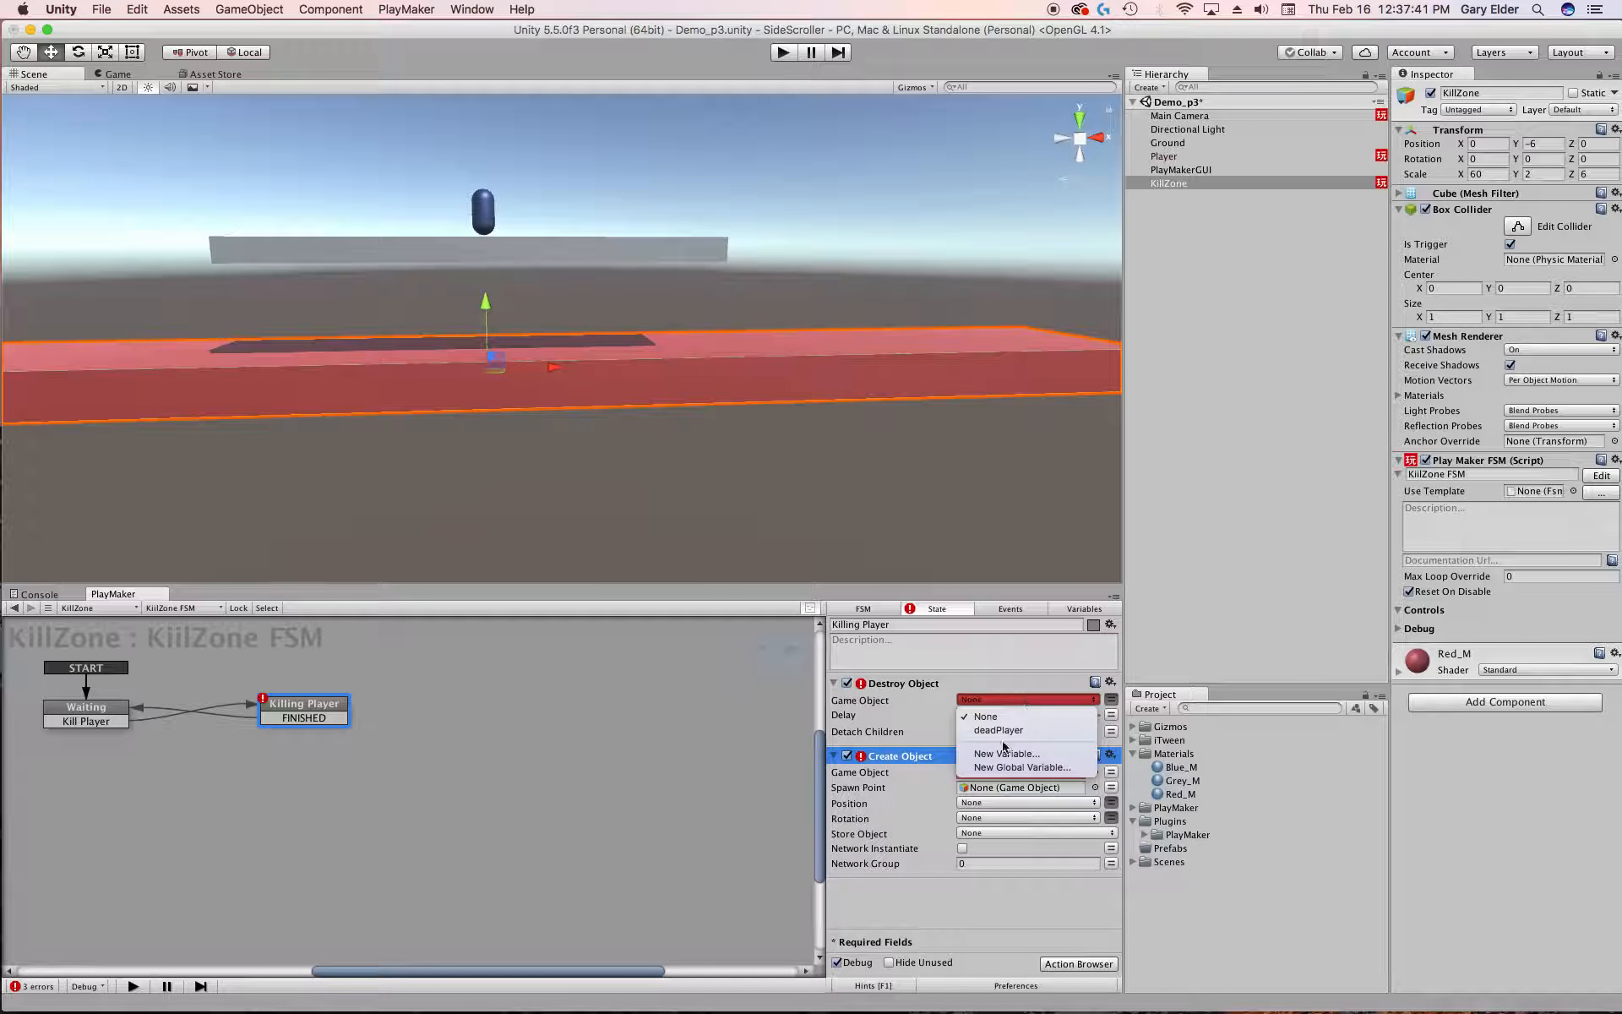
left_click(1017, 732)
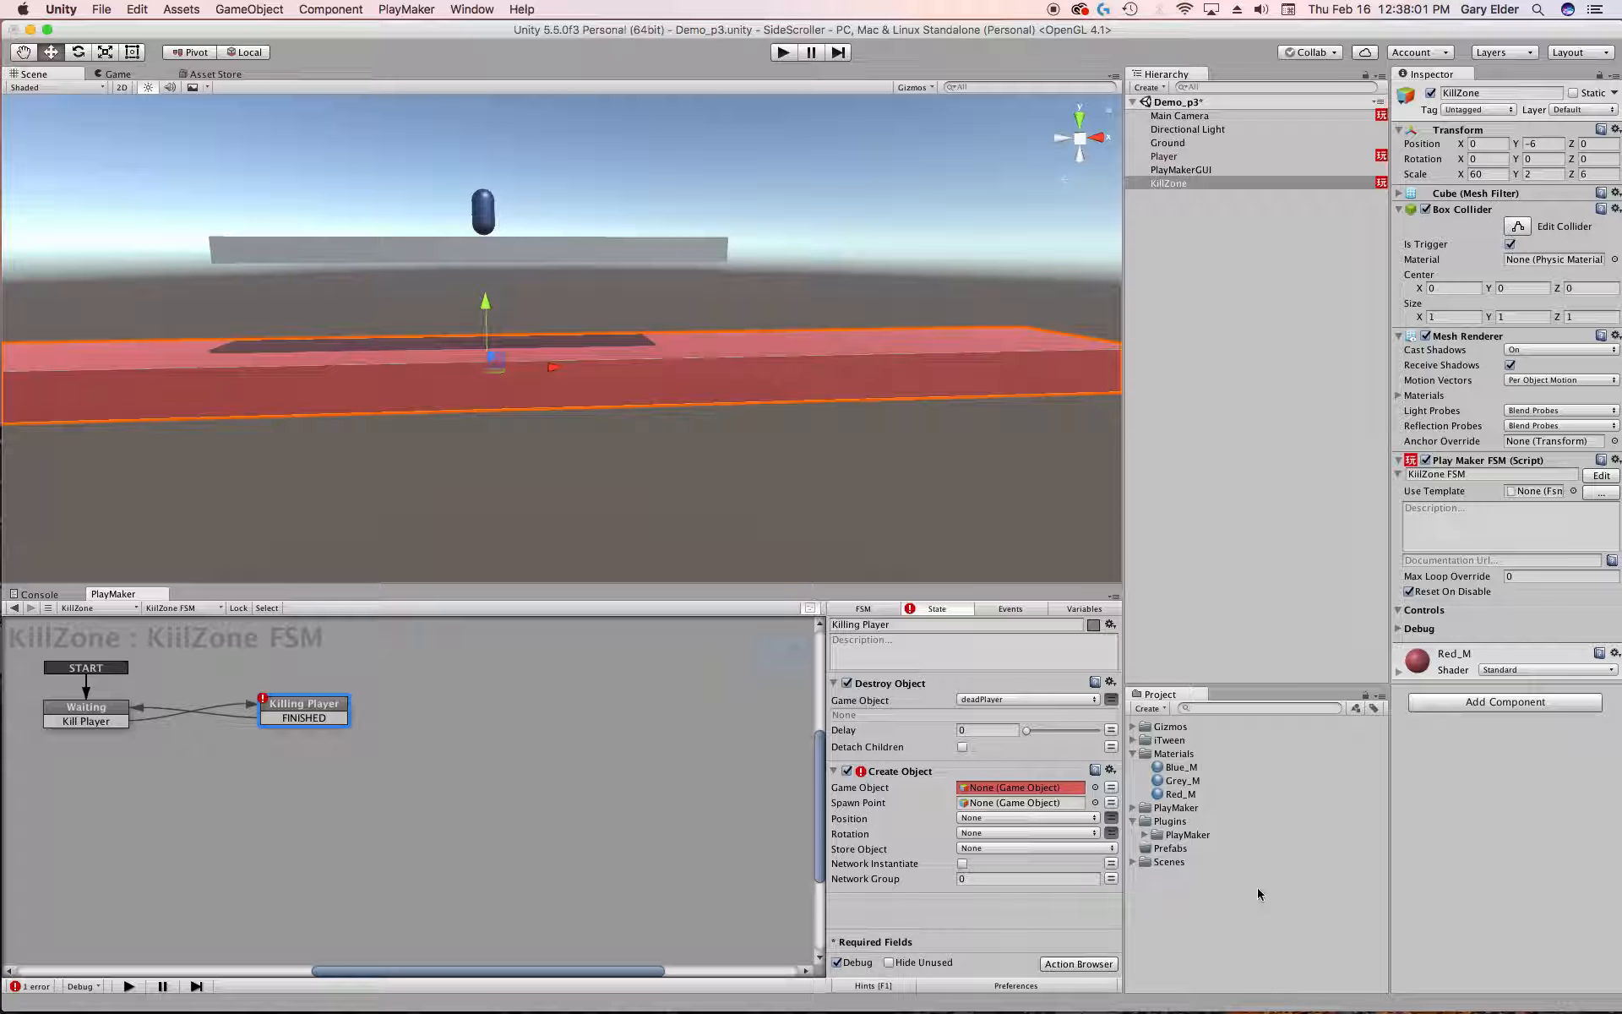
Step: Create a new prefab named Player_PF in the project's Prefabs folder
right_click(1171, 860)
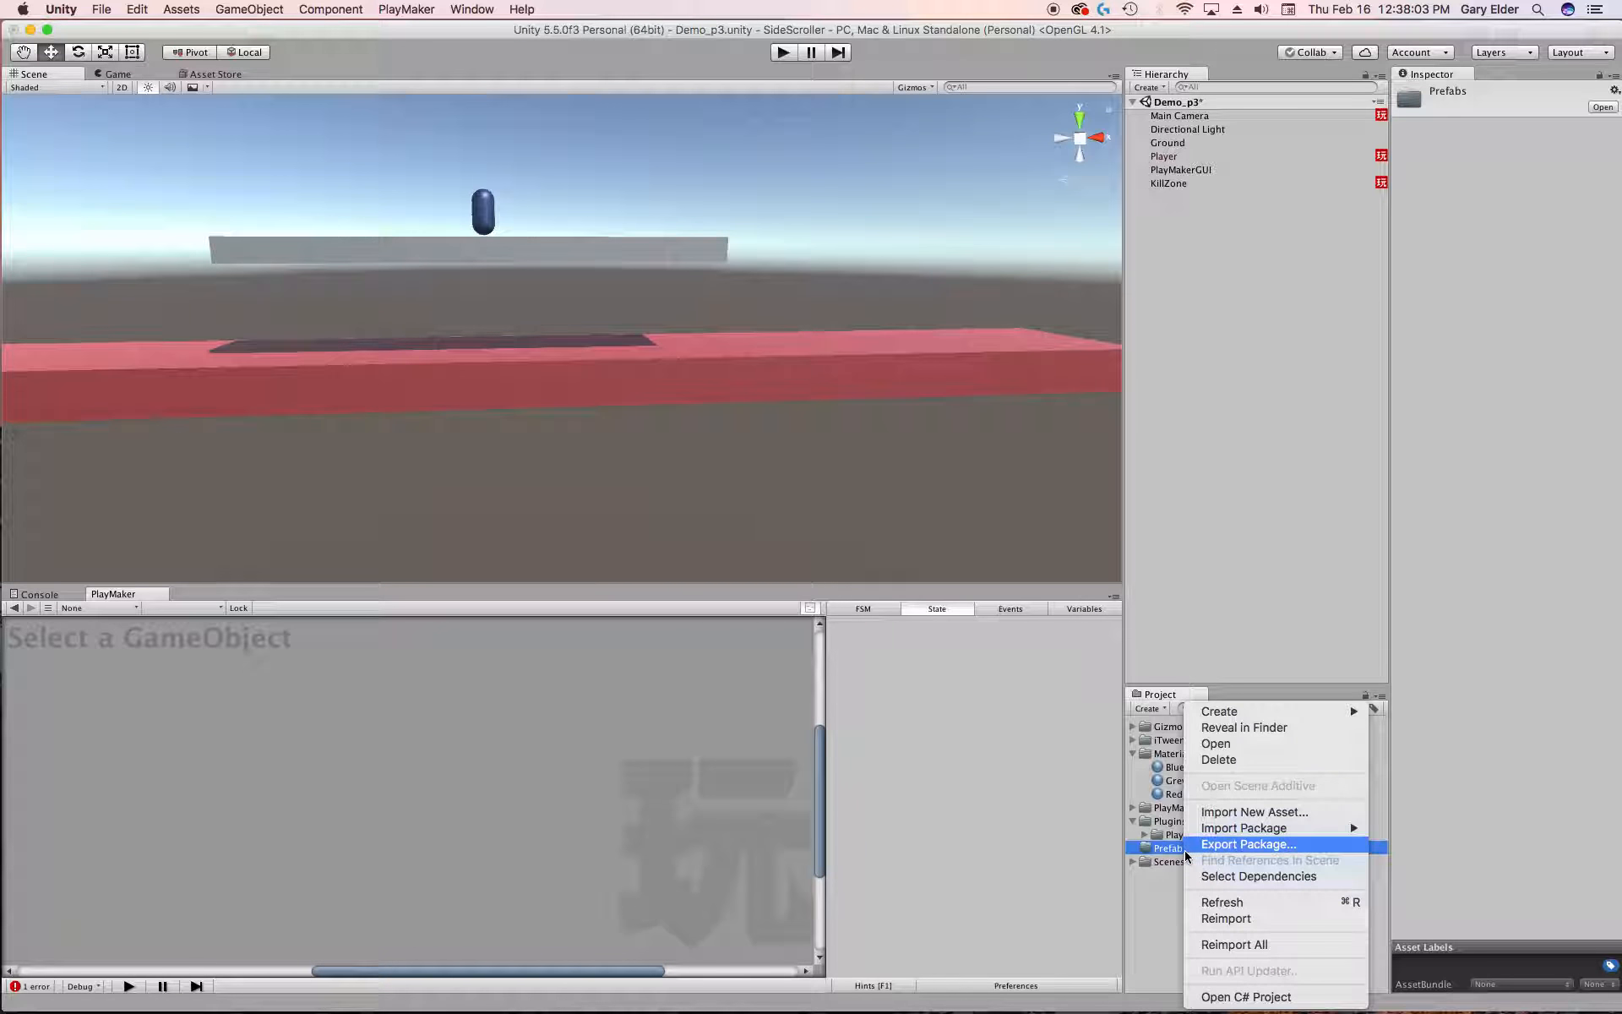
left_click(1159, 847)
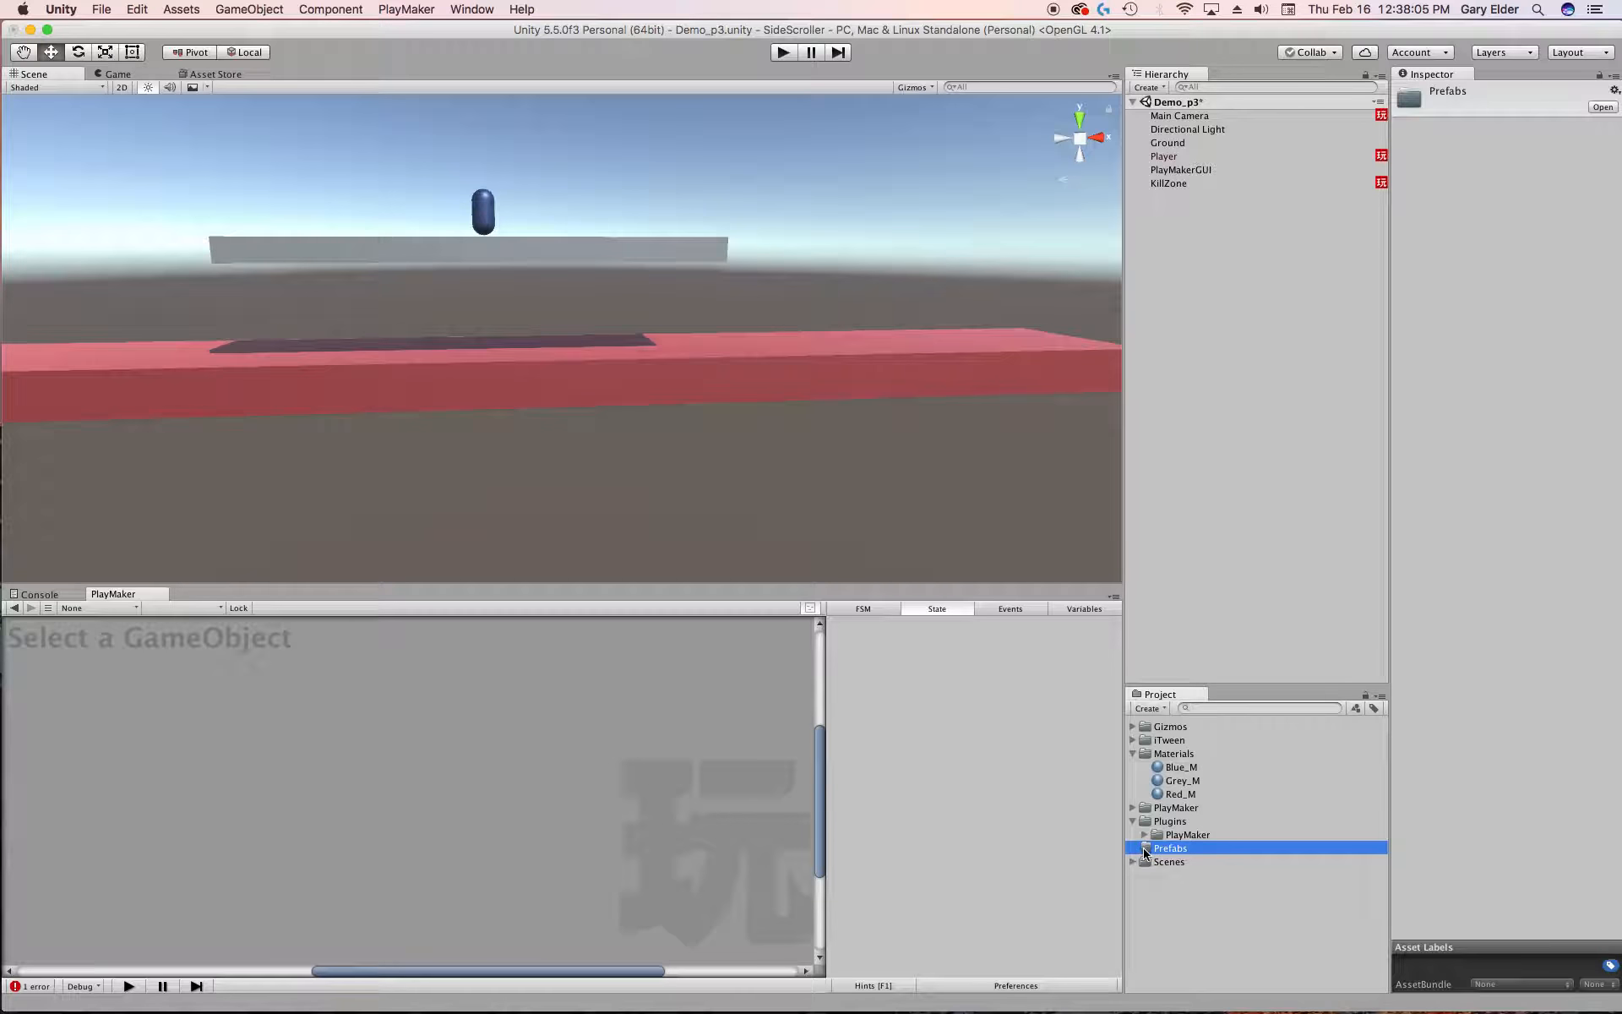
right_click(1154, 847)
mouse_move(1208, 711)
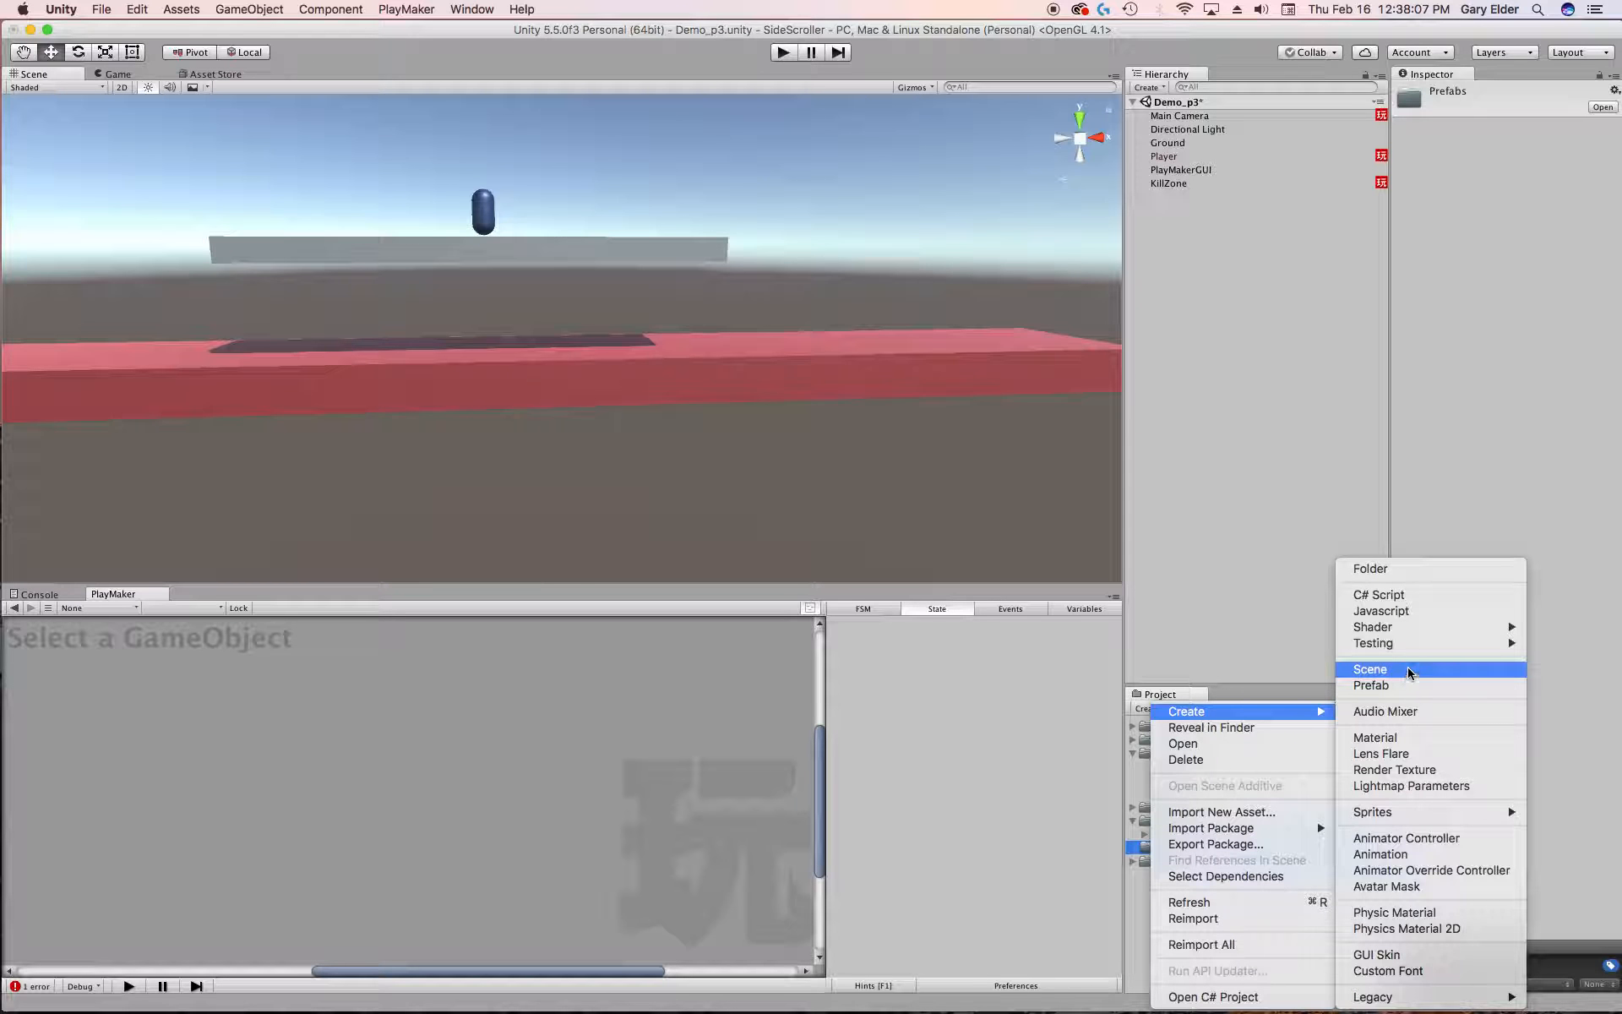
left_click(1370, 685)
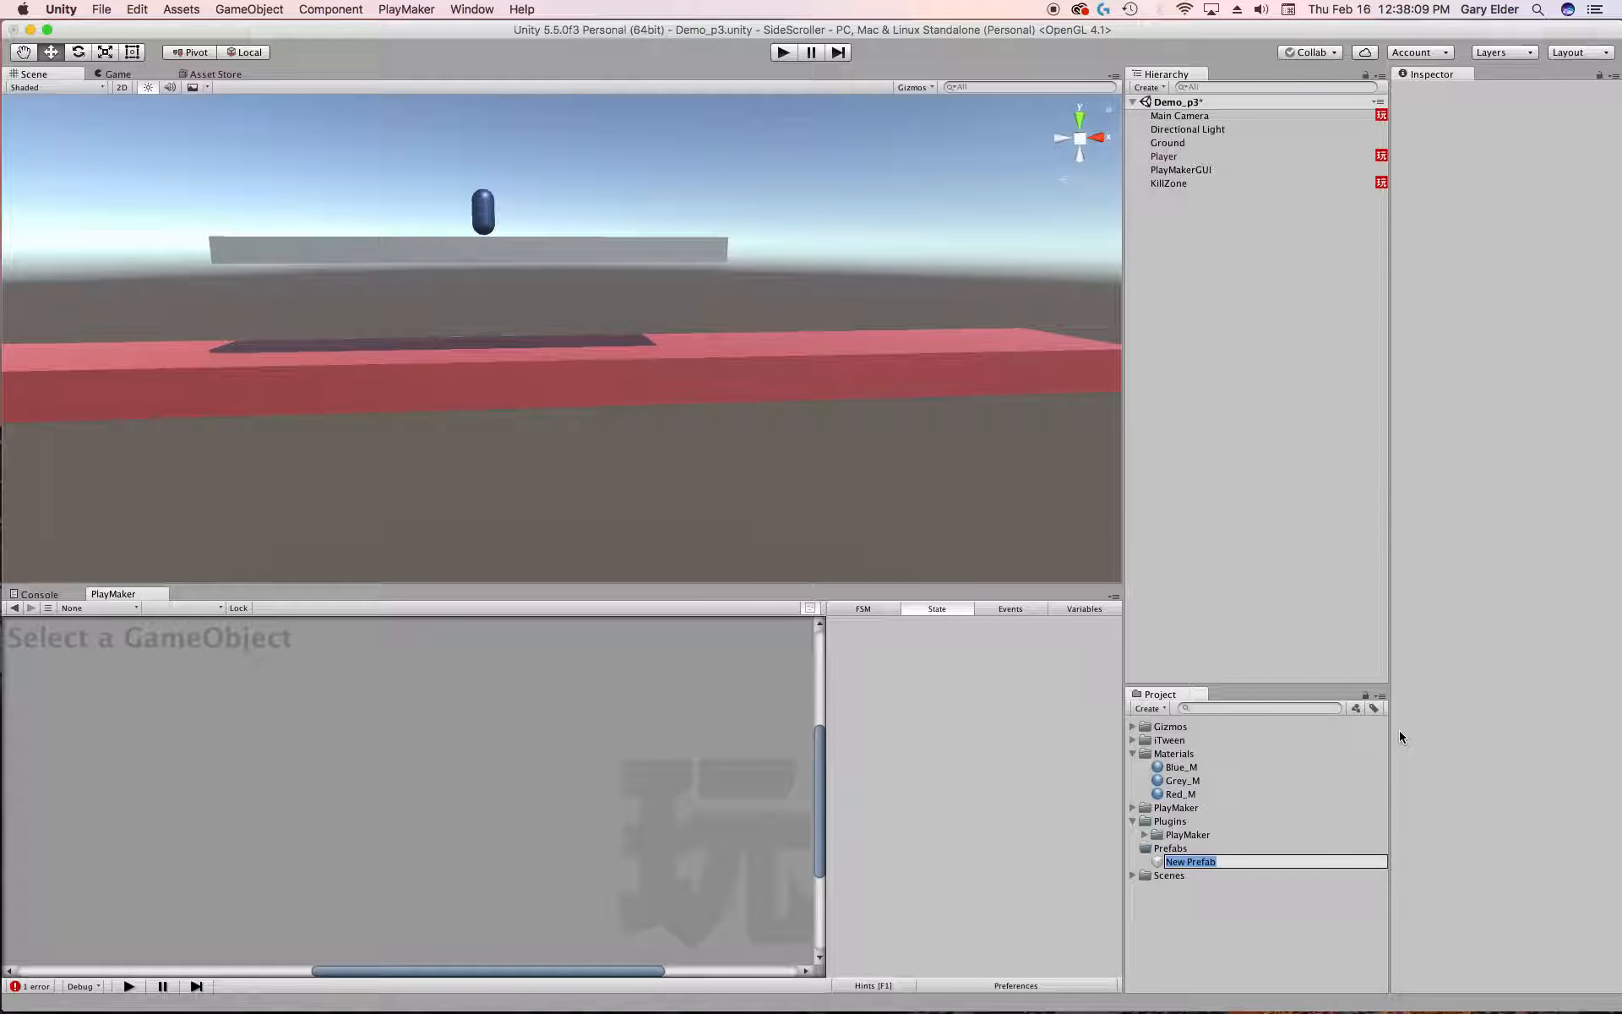
type("Player_PF")
key("Return")
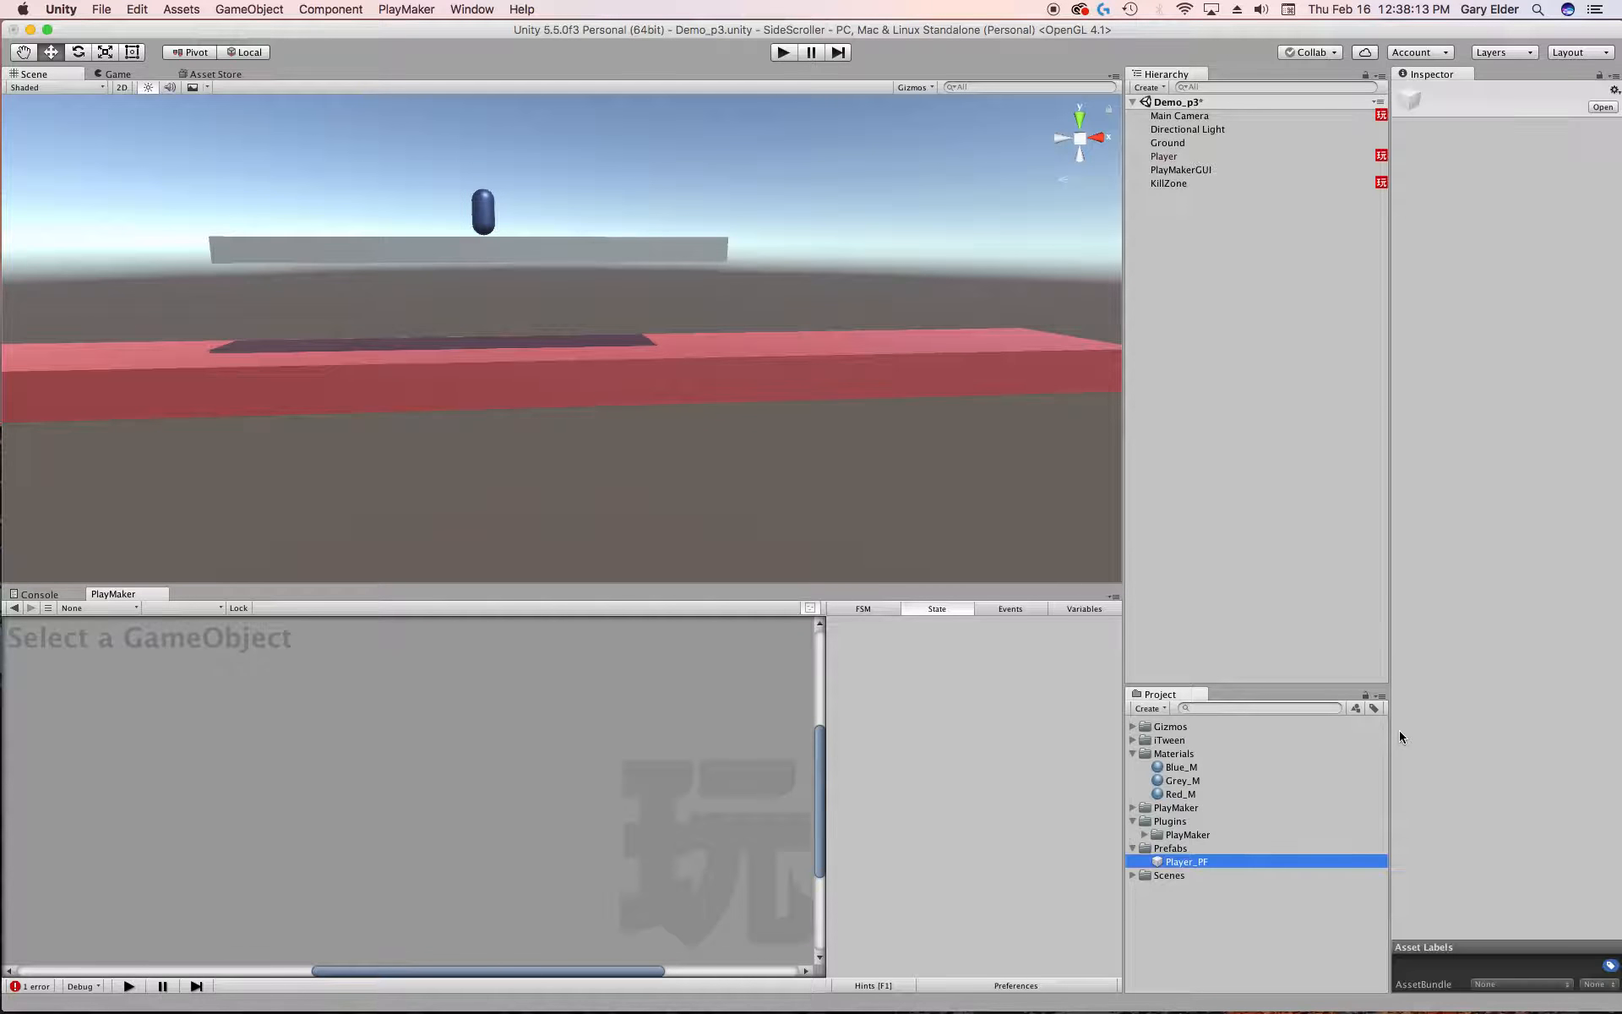
Step: Fill the Player_PF prefab with the Player object and assign it as the game object of KillZone's Create Object action
left_click_drag(1164, 157, 1171, 860)
left_click(909, 384)
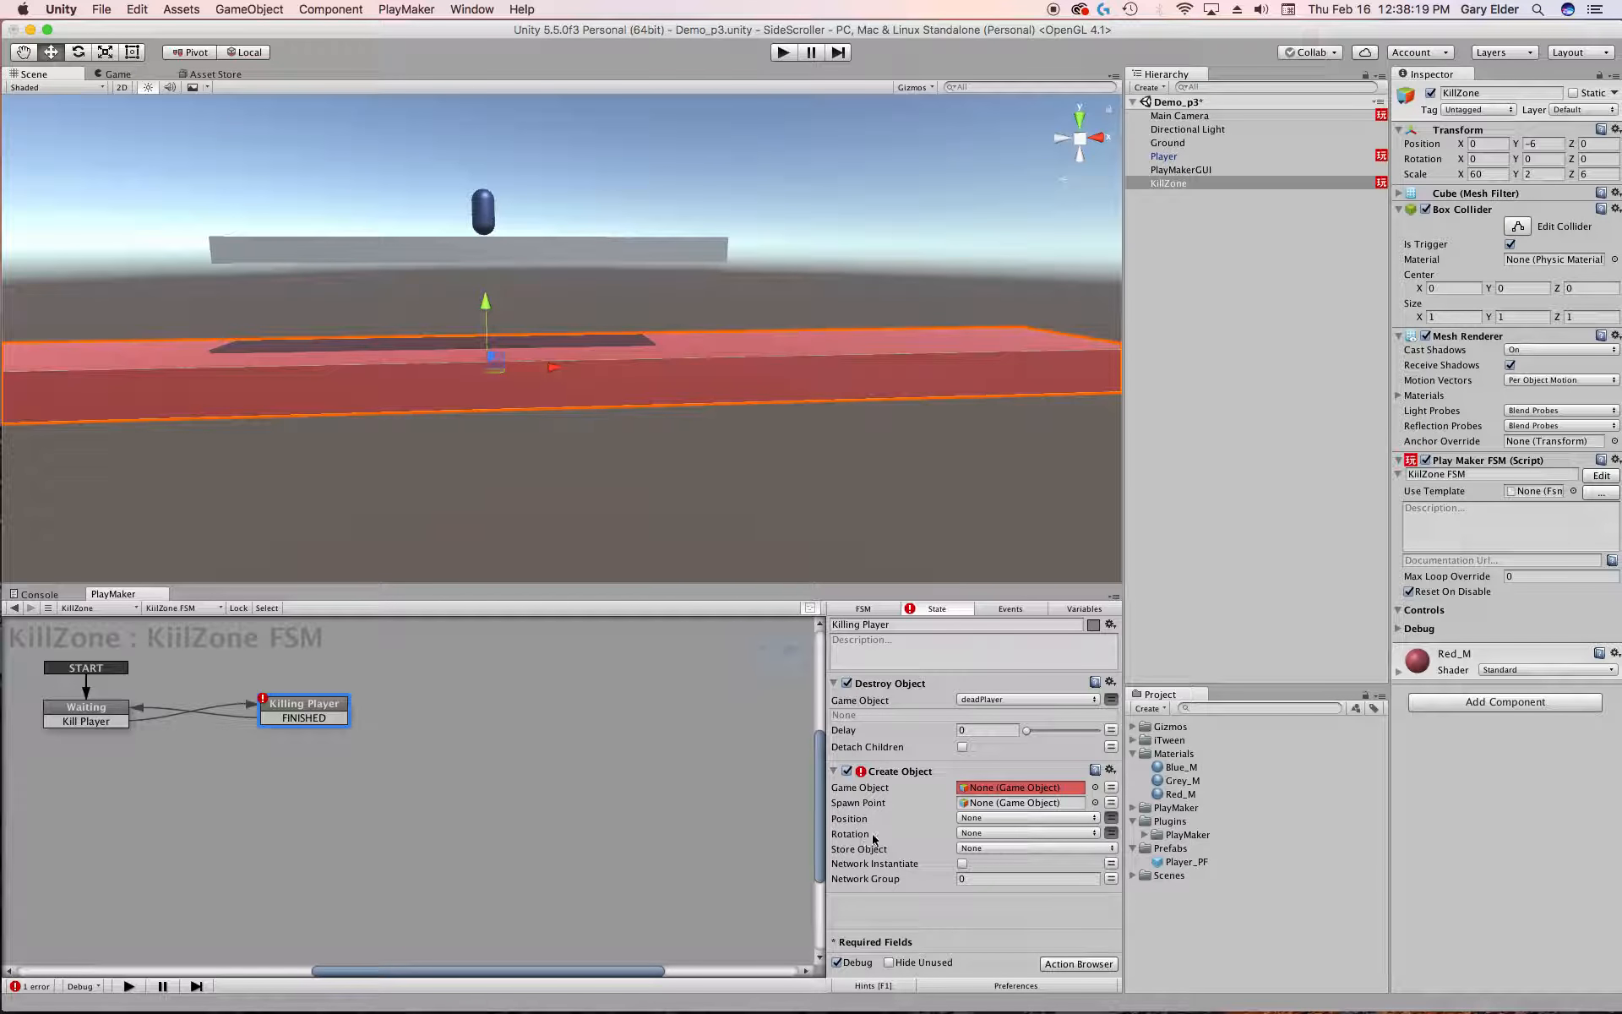
left_click_drag(1182, 862, 988, 788)
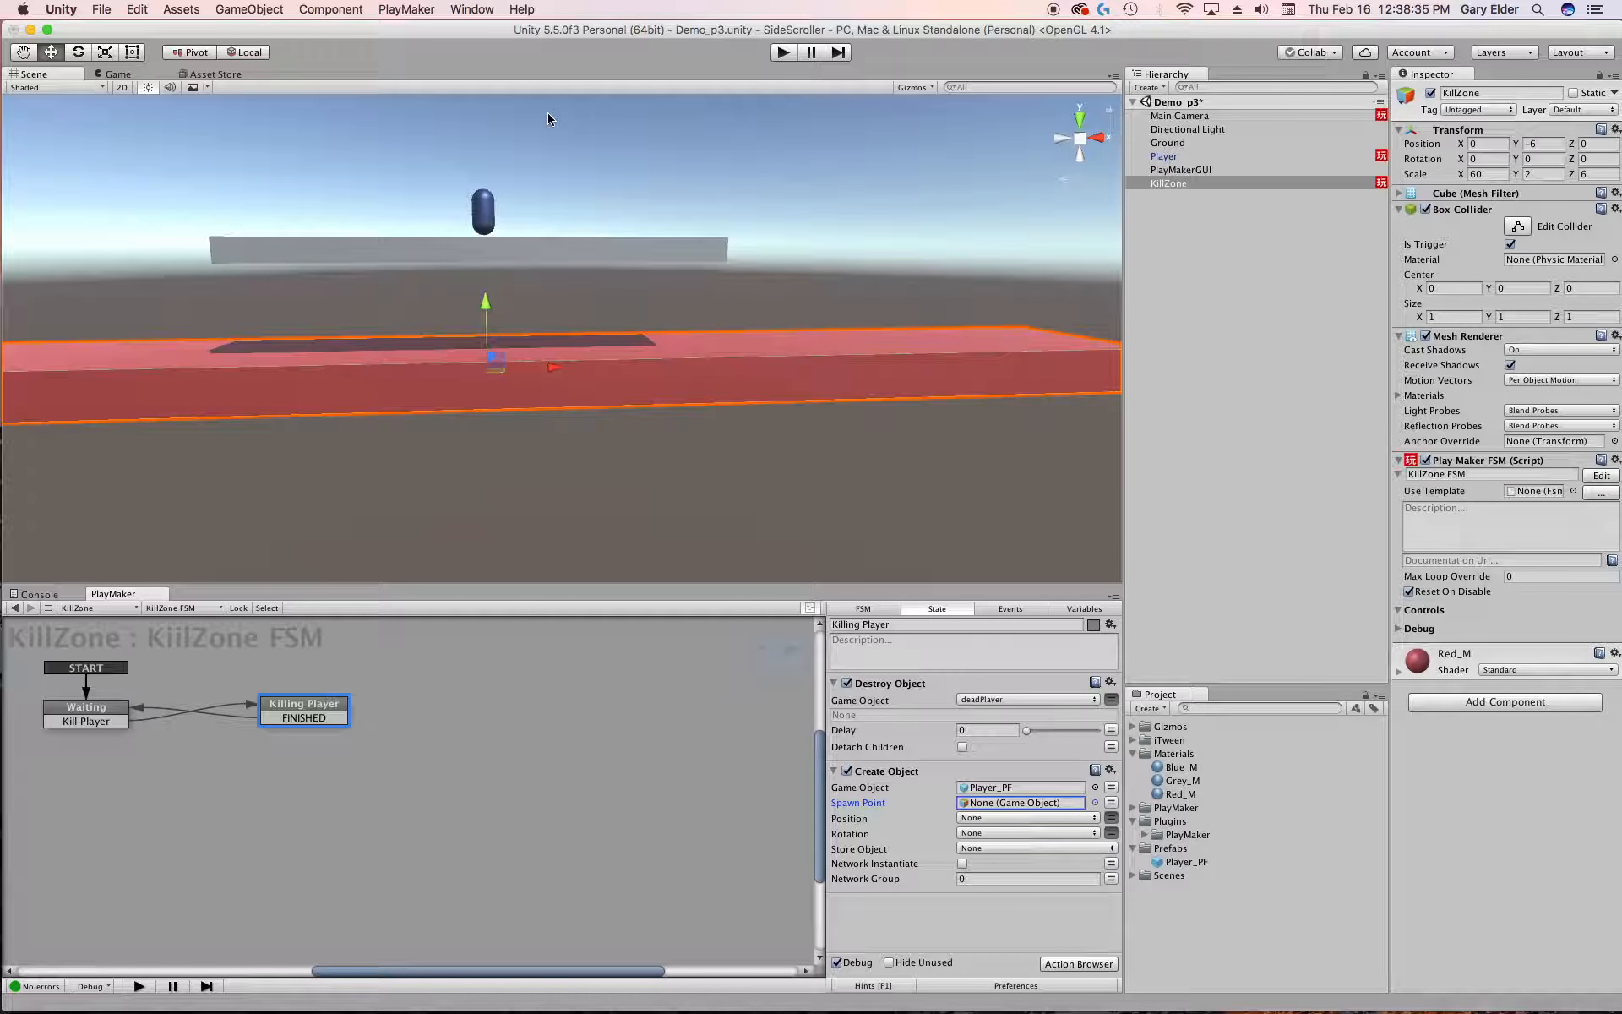
Step: Create an empty game object in the scene and name it PlayerSpawnPoint
left_click(250, 10)
left_click(287, 43)
left_click(1512, 93)
double_click(1511, 93)
type("Pl")
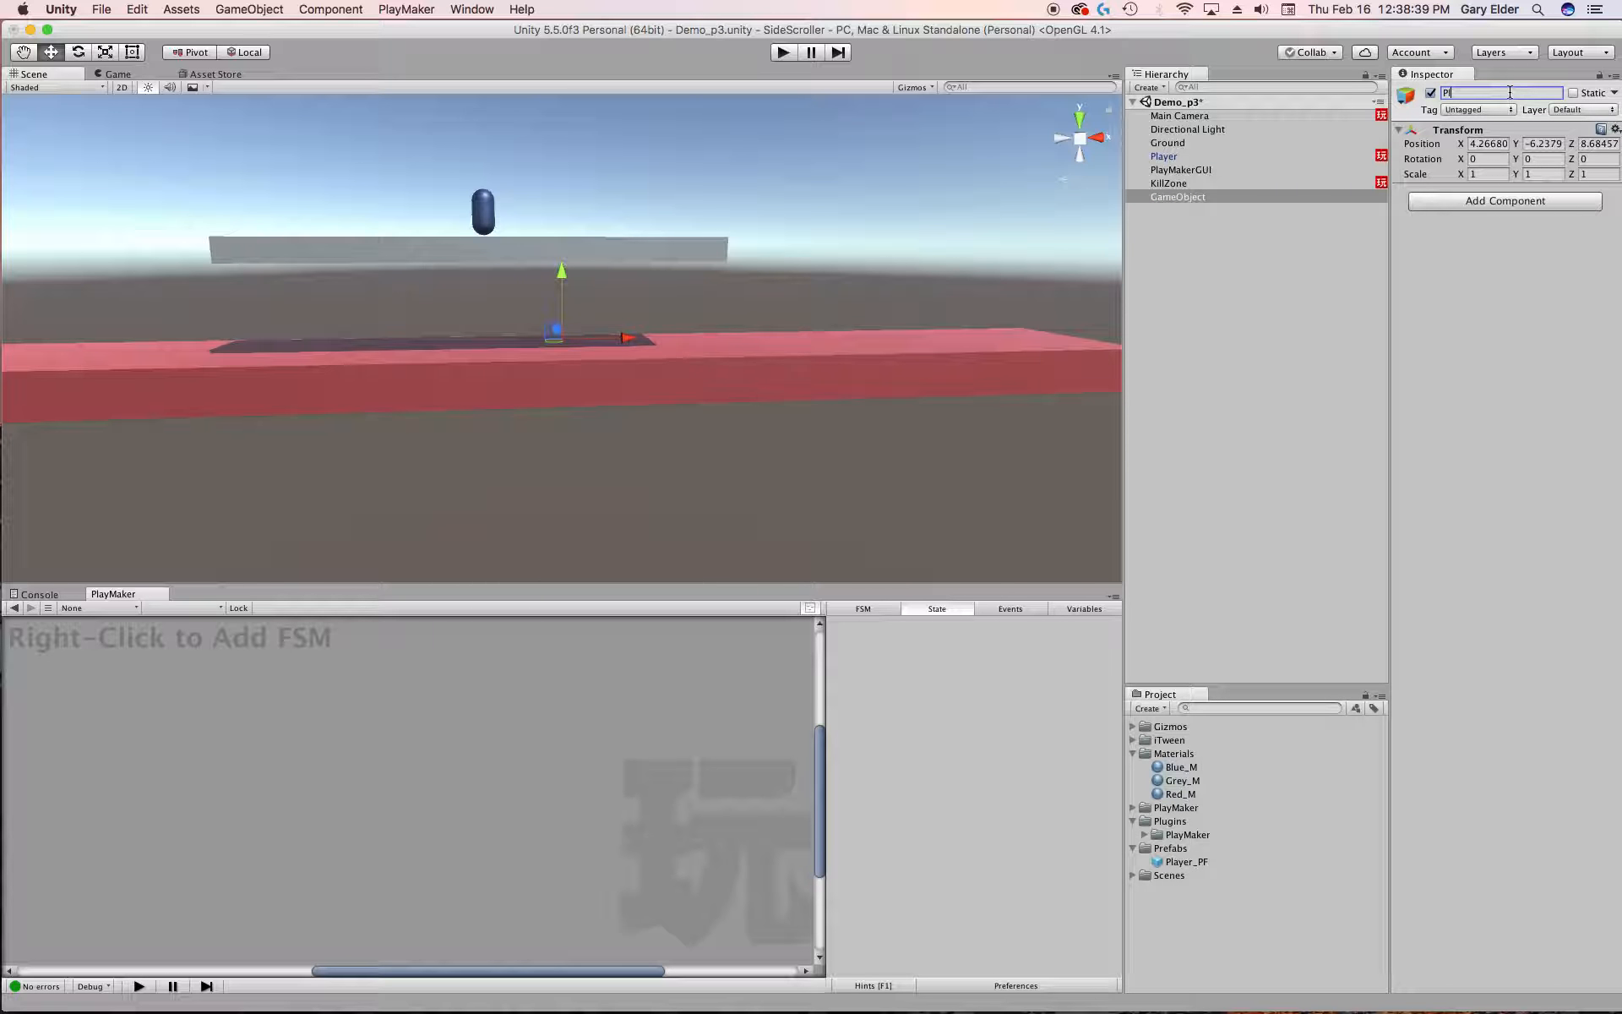
type("ayerSpa")
key("Return")
Step: Set the PlayerSpawnPoint's position to X 0, Y 1.1, Z 0
left_click(1491, 142)
type("0")
key("Tab")
type("1.1")
key("Tab")
type("0")
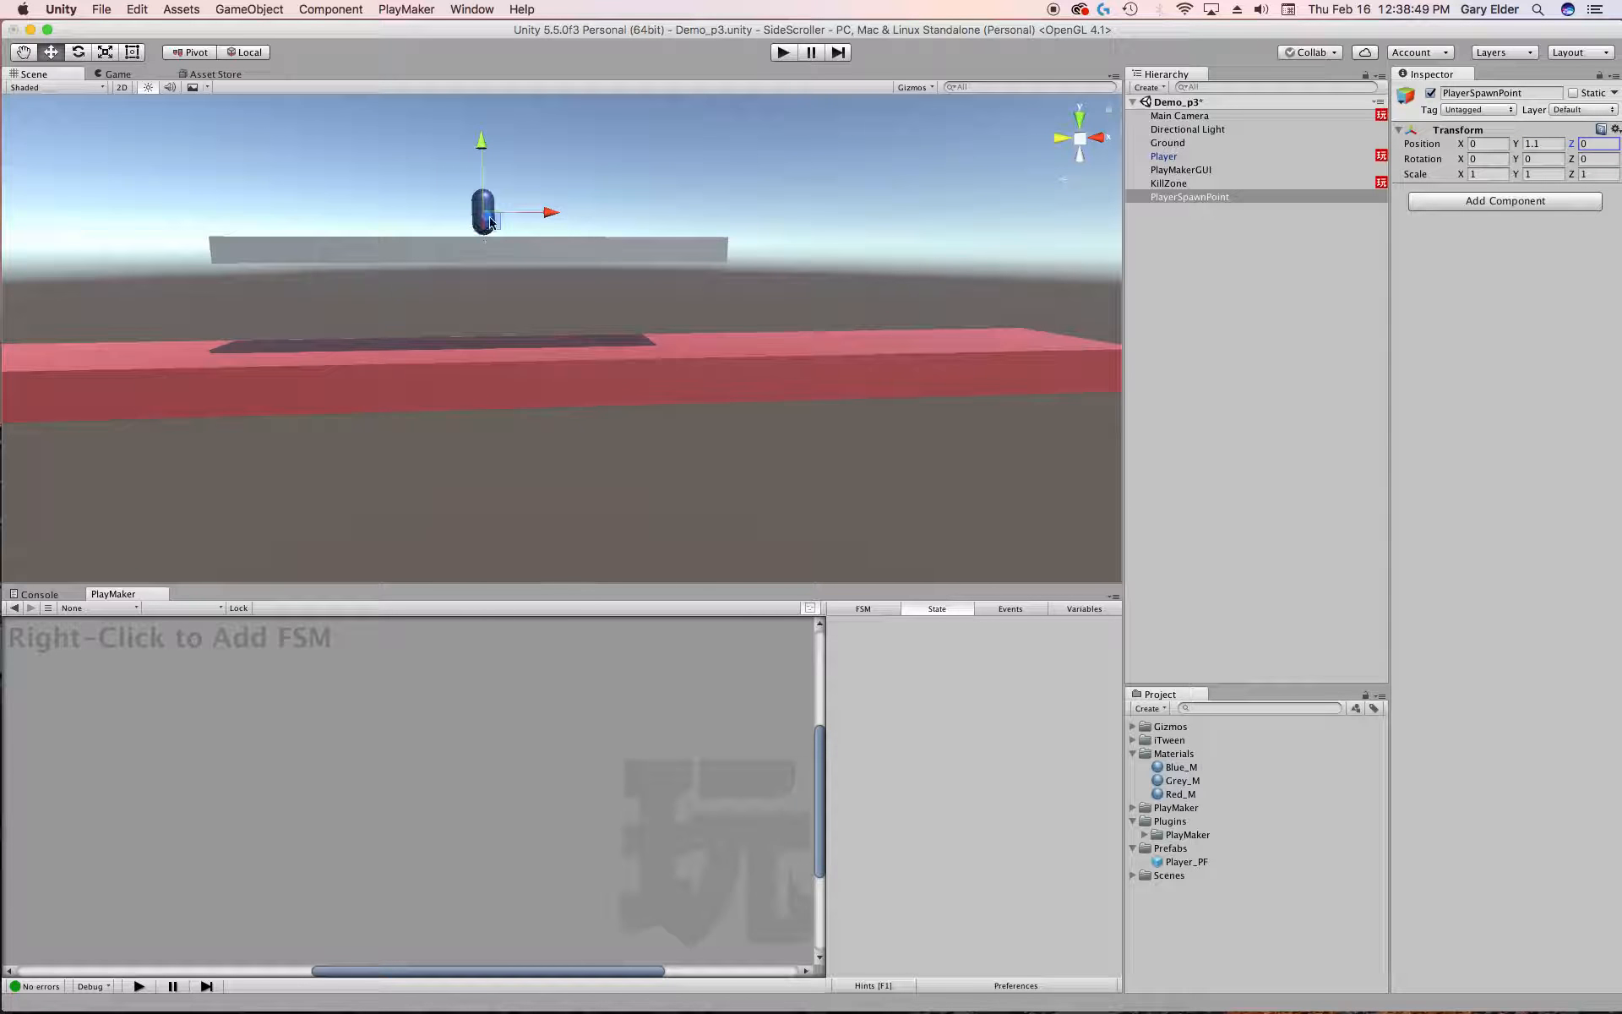
Step: Assign PlayerSpawnPoint as the spawn point of the Create Object action in KillZone's Killing Player state
left_click(973, 352)
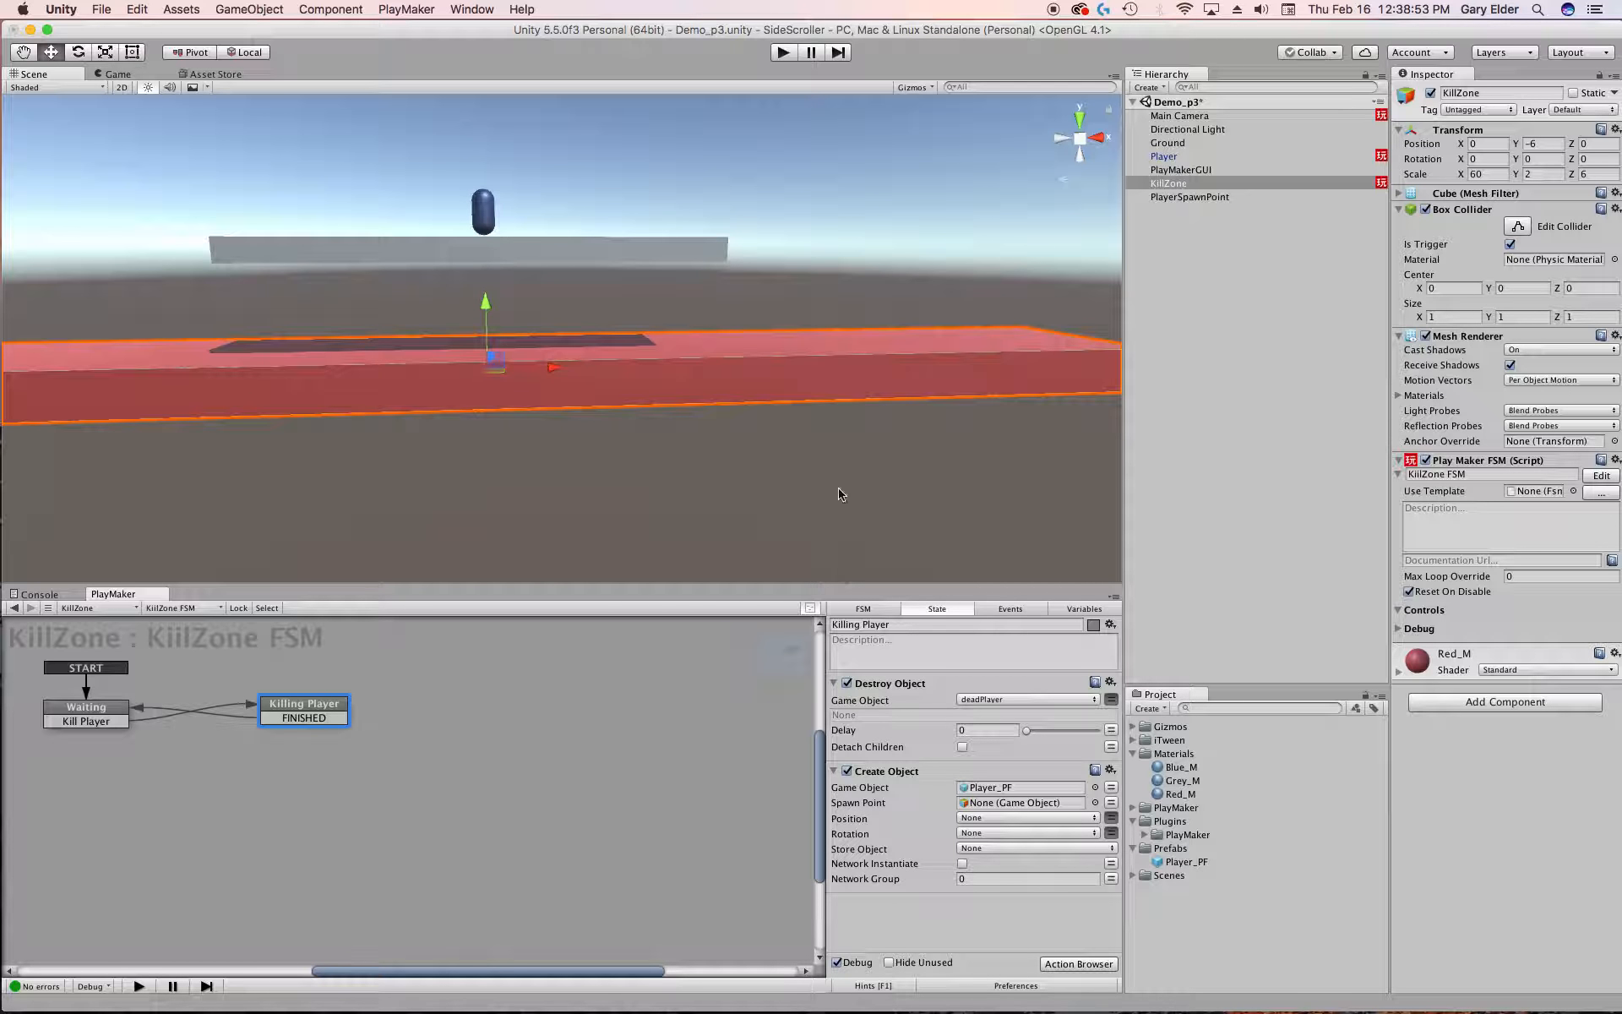
left_click(1198, 198)
left_click_drag(1197, 203, 1004, 802)
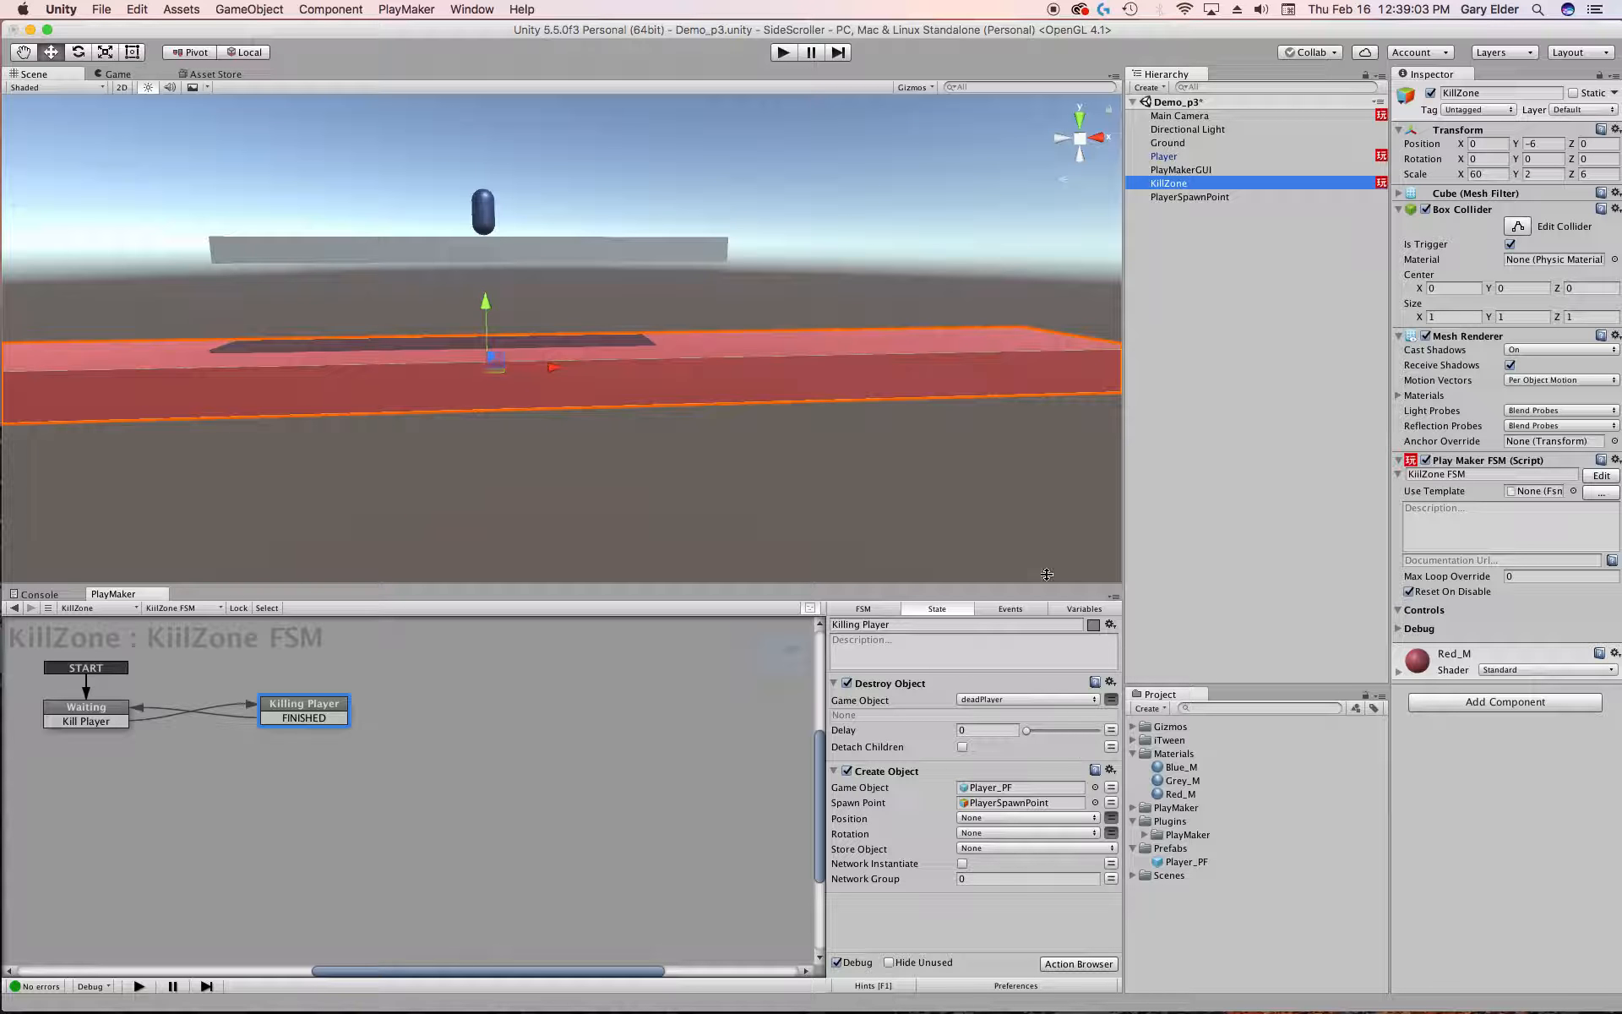
Step: Play-test the scene by walking the player off the platform into the KillZone and moving the respawned player, and end the test
left_click(781, 53)
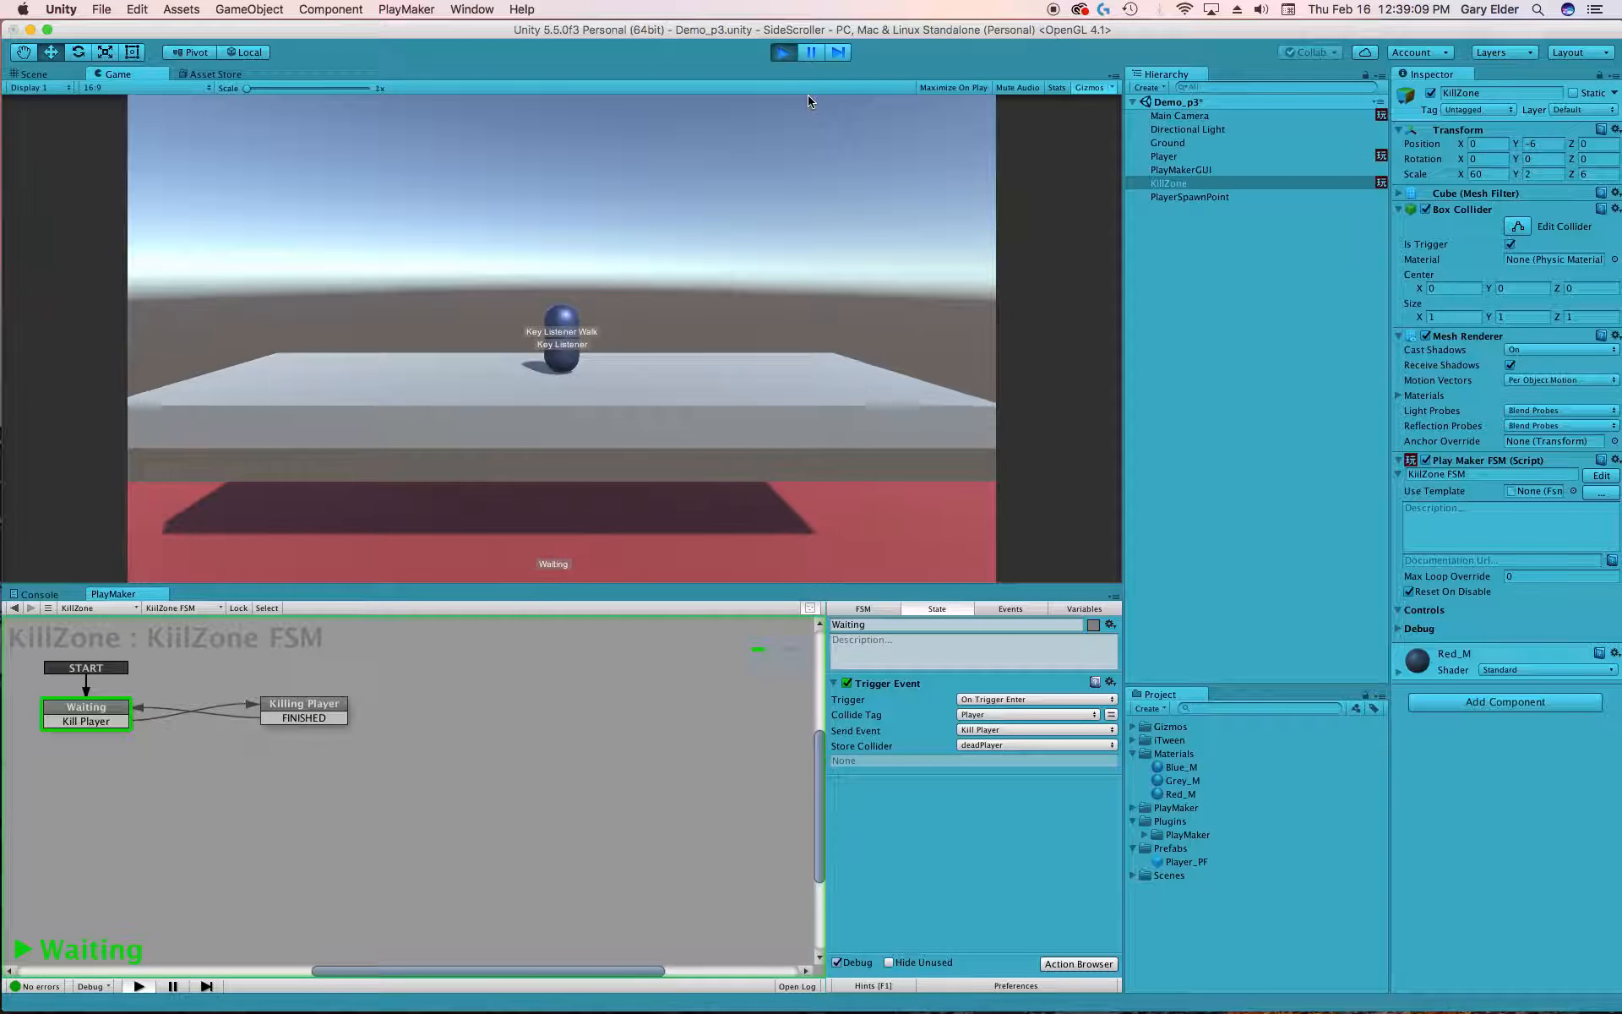
key("Right")
key("Left")
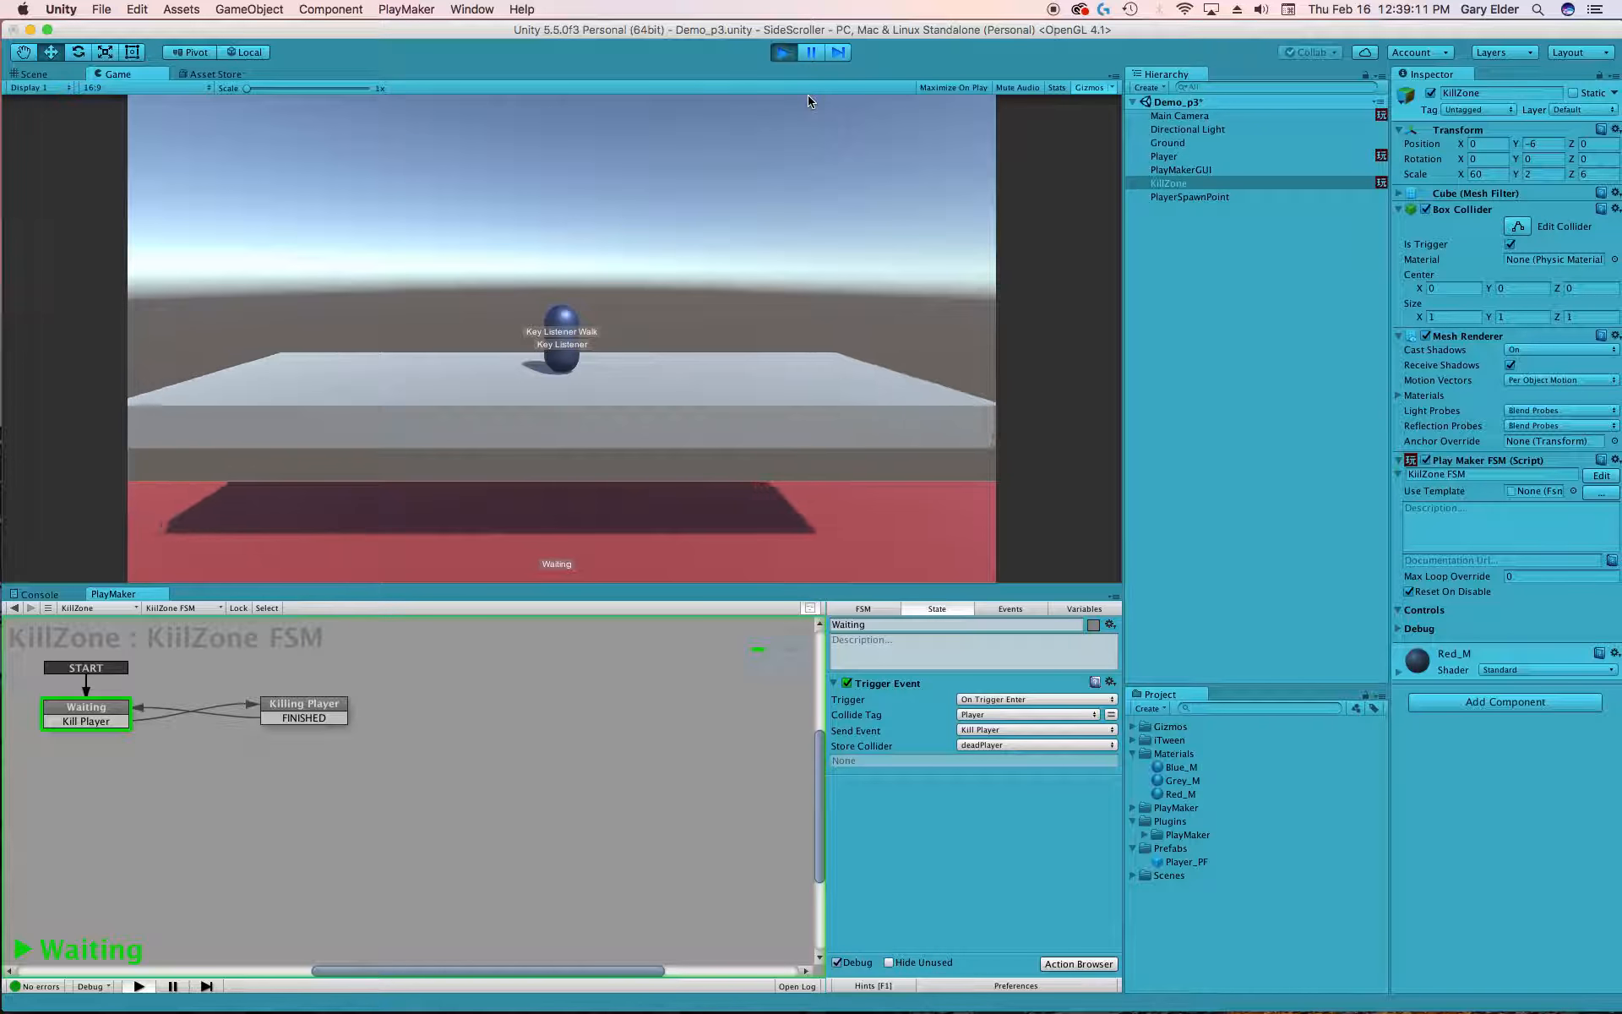
key("Right")
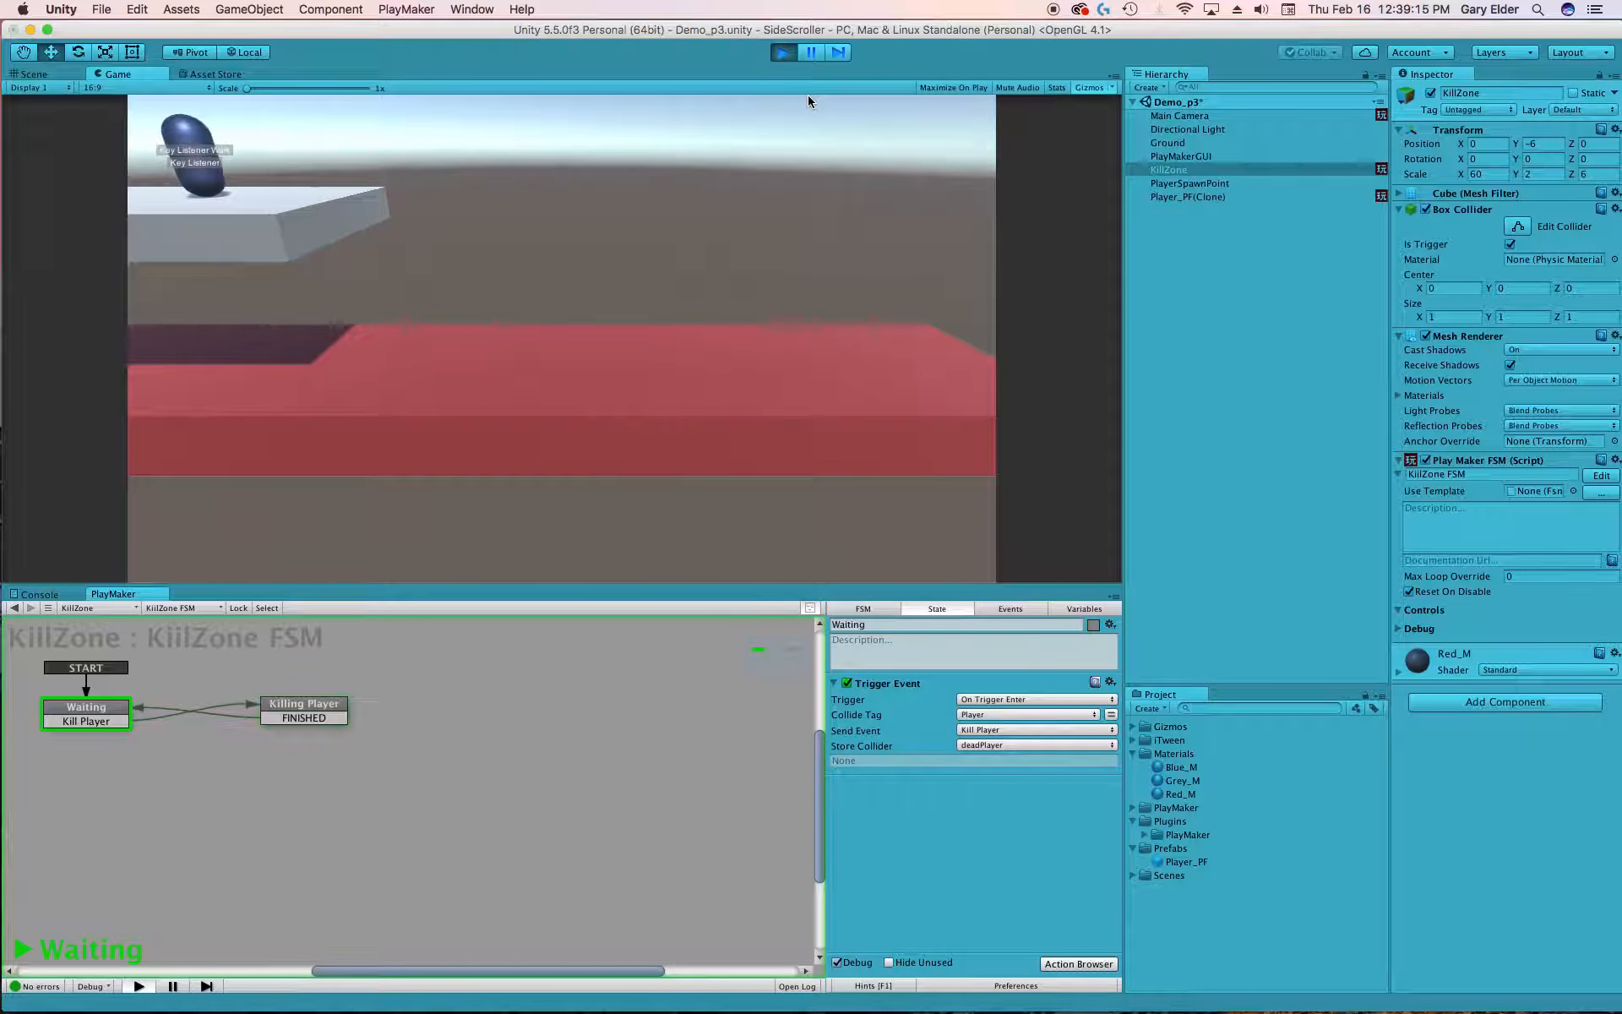
key("Right")
key("Left")
key("Right")
key("Left")
key("Right")
key("Left")
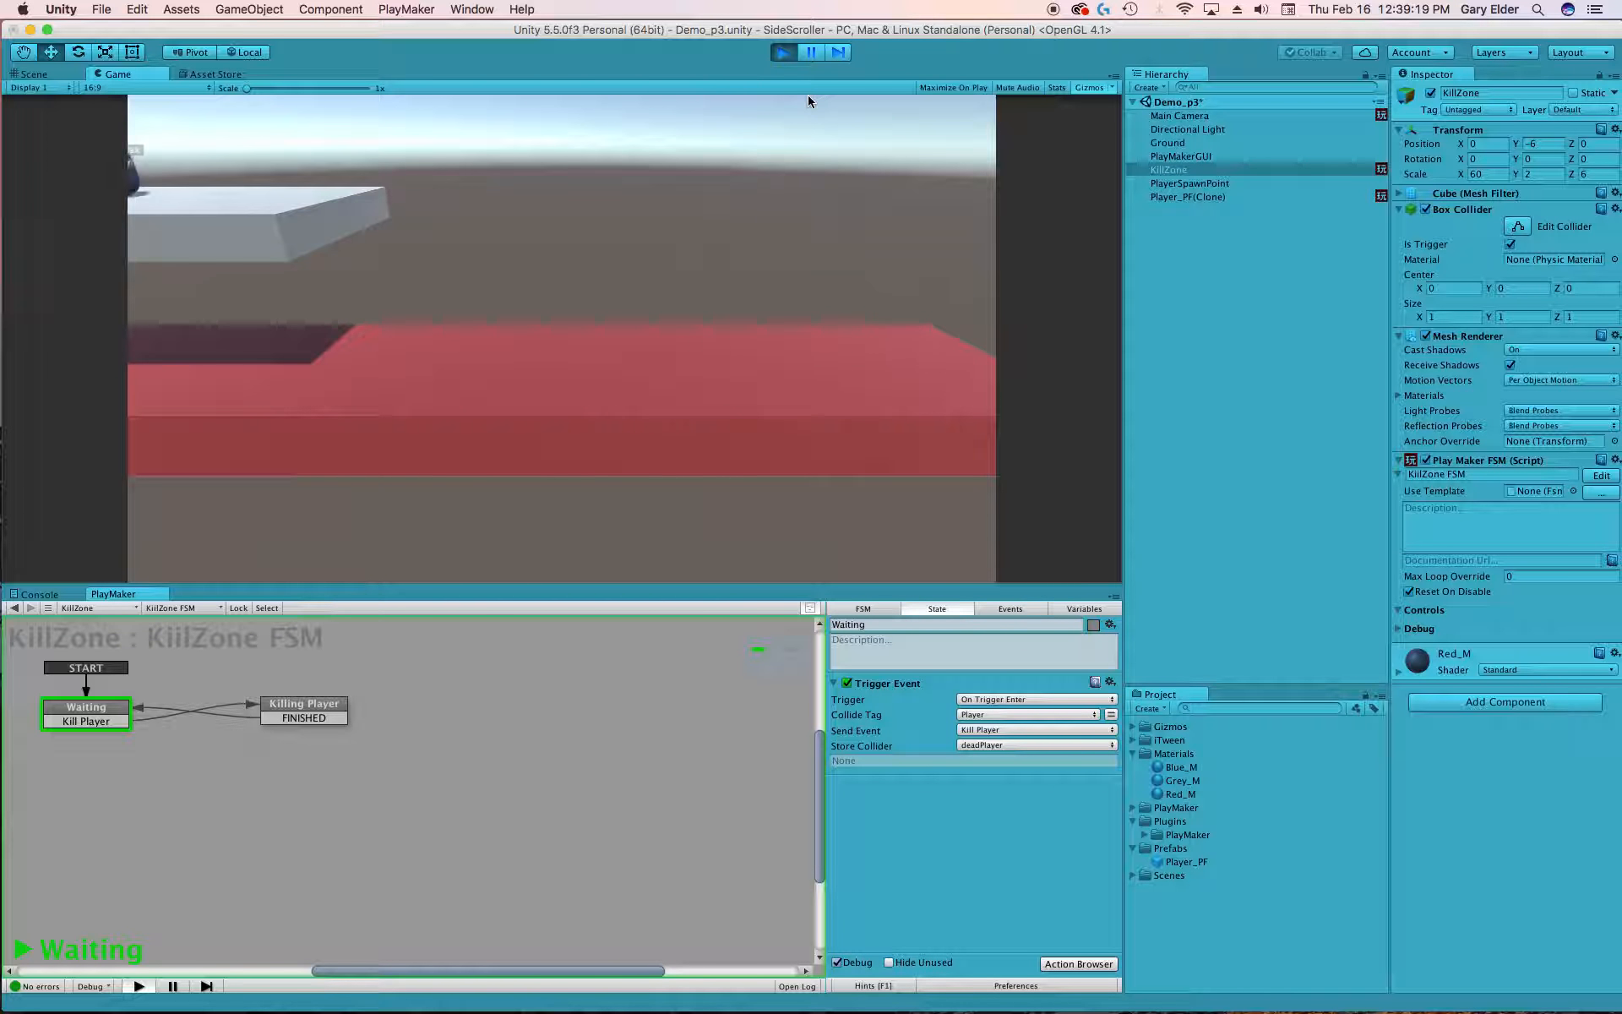
key("Right")
key("Right")
key("Right")
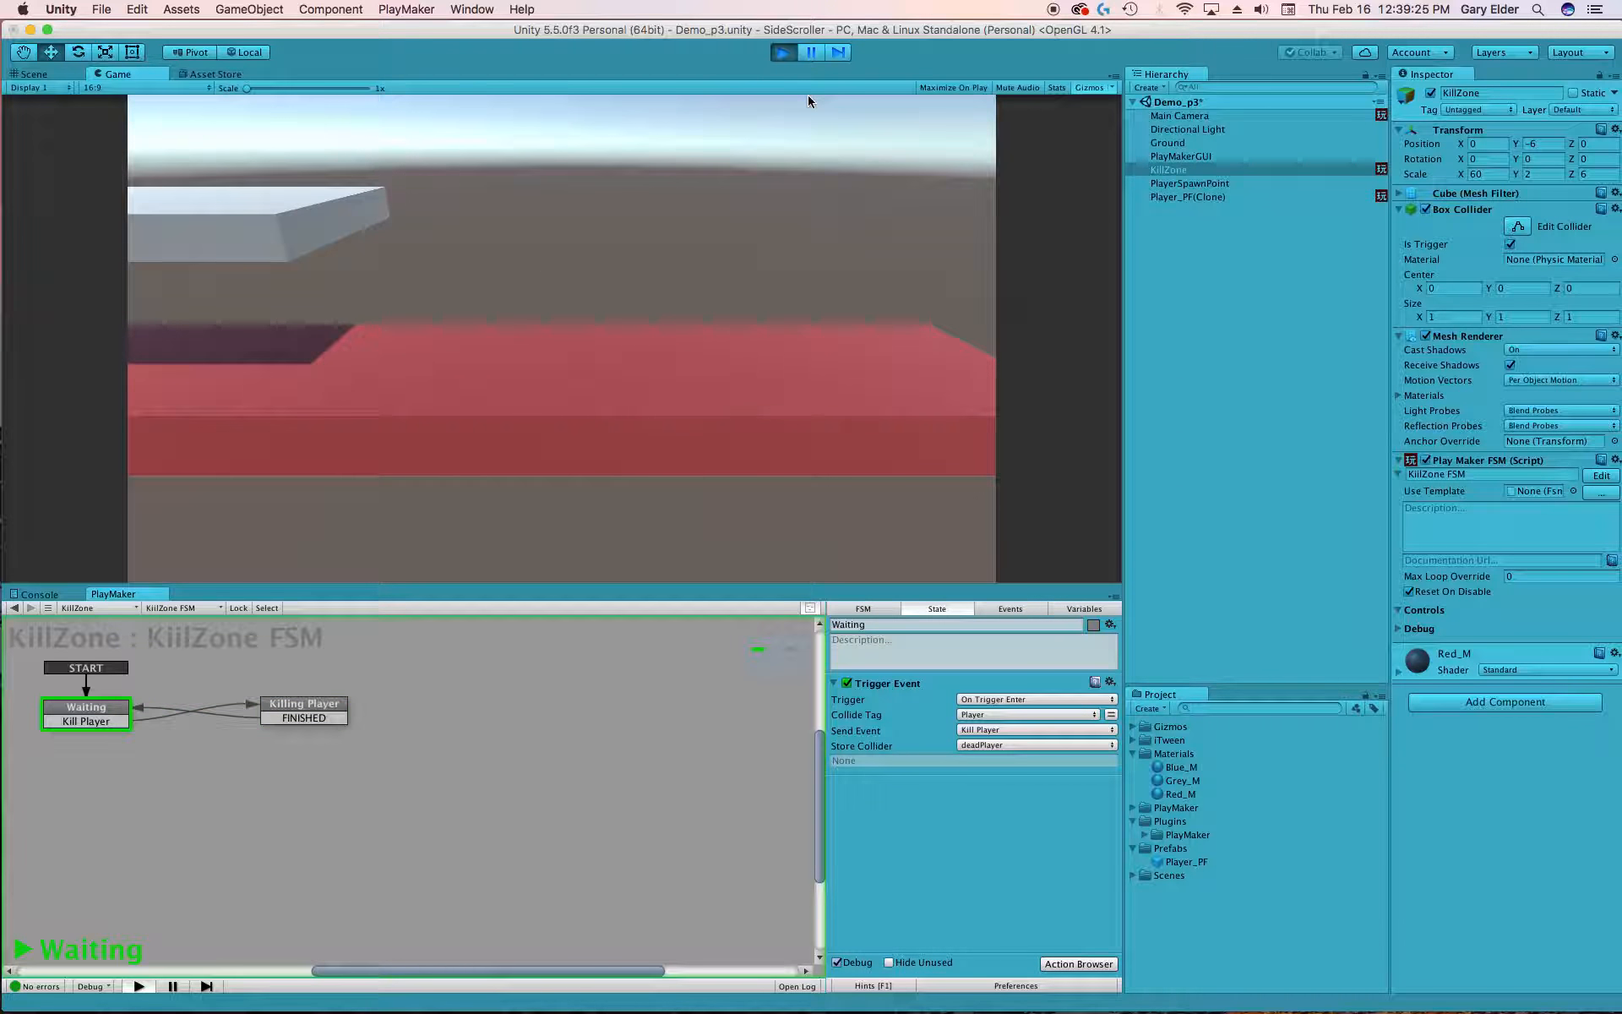
left_click(782, 53)
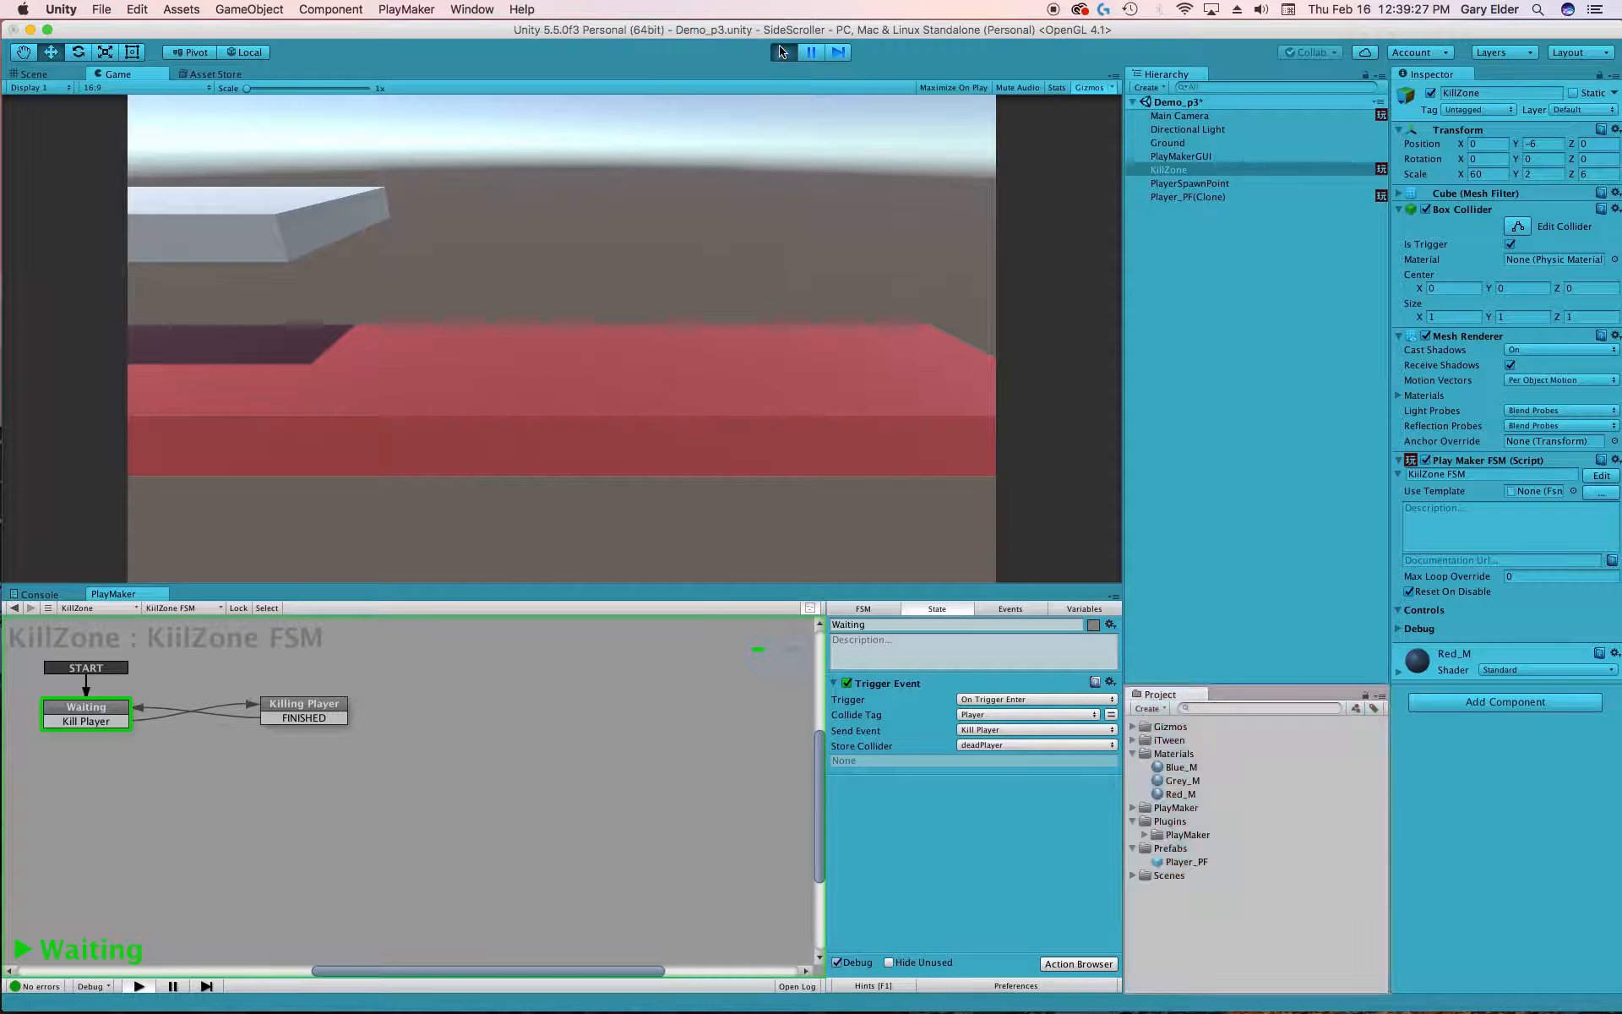
Step: Inspect the target object of the Main Camera's Smooth Follow Action and the Player it refers to
left_click(1164, 116)
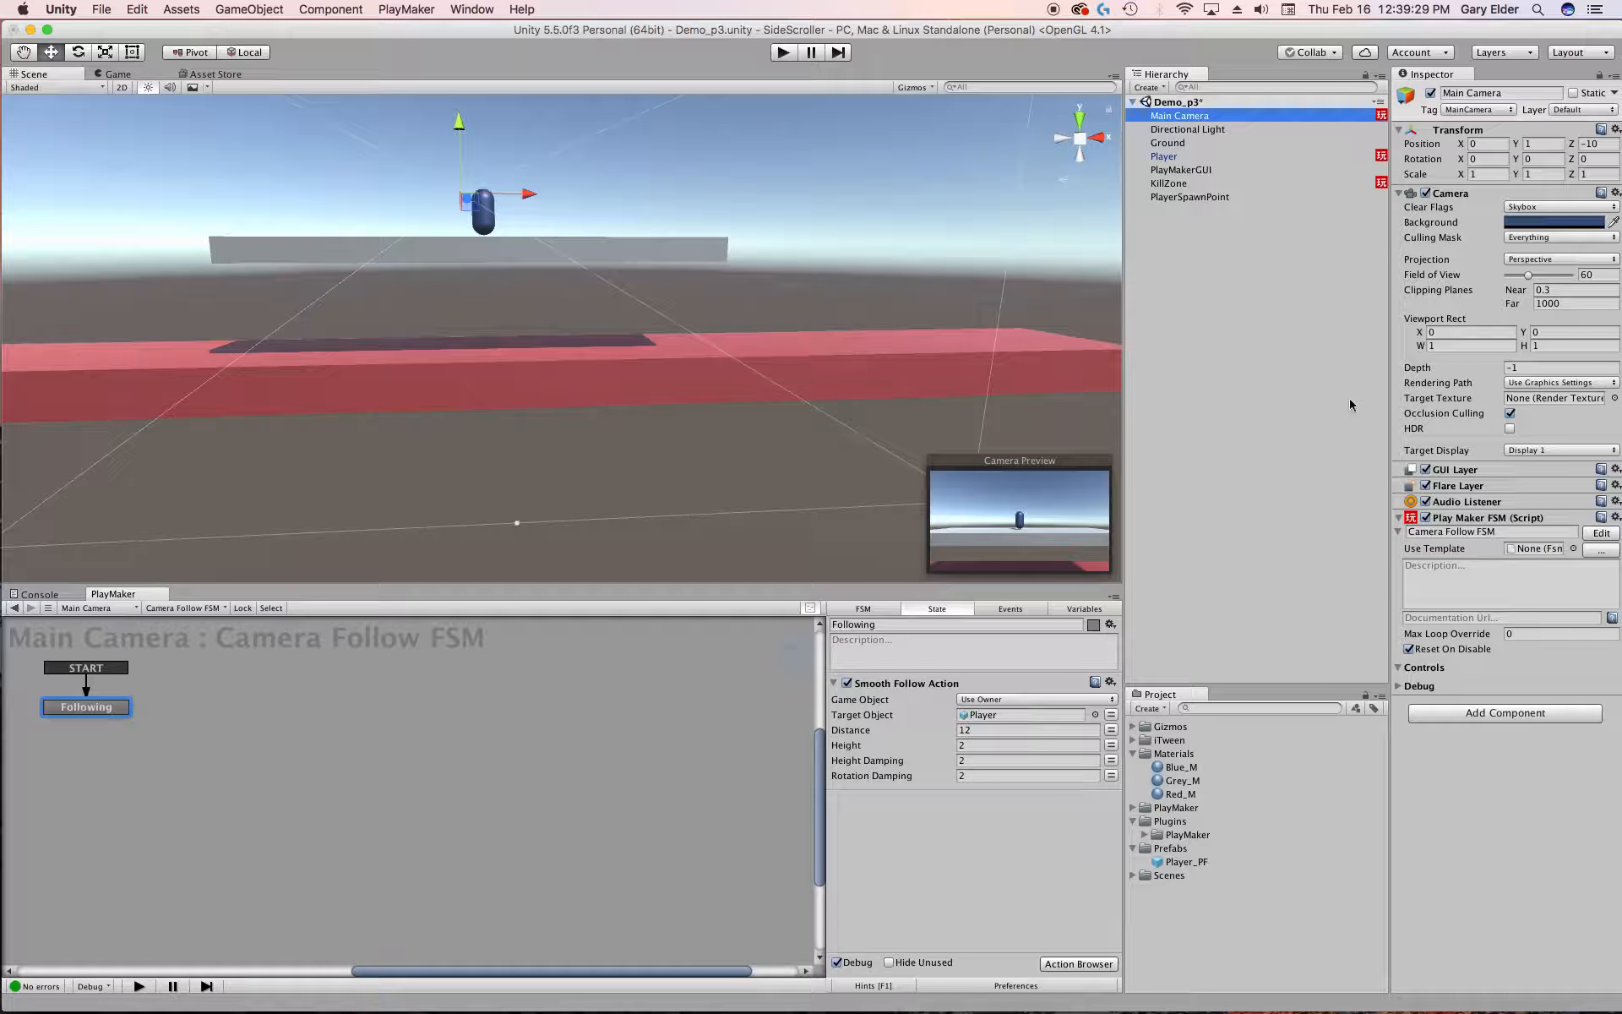
left_click(1006, 715)
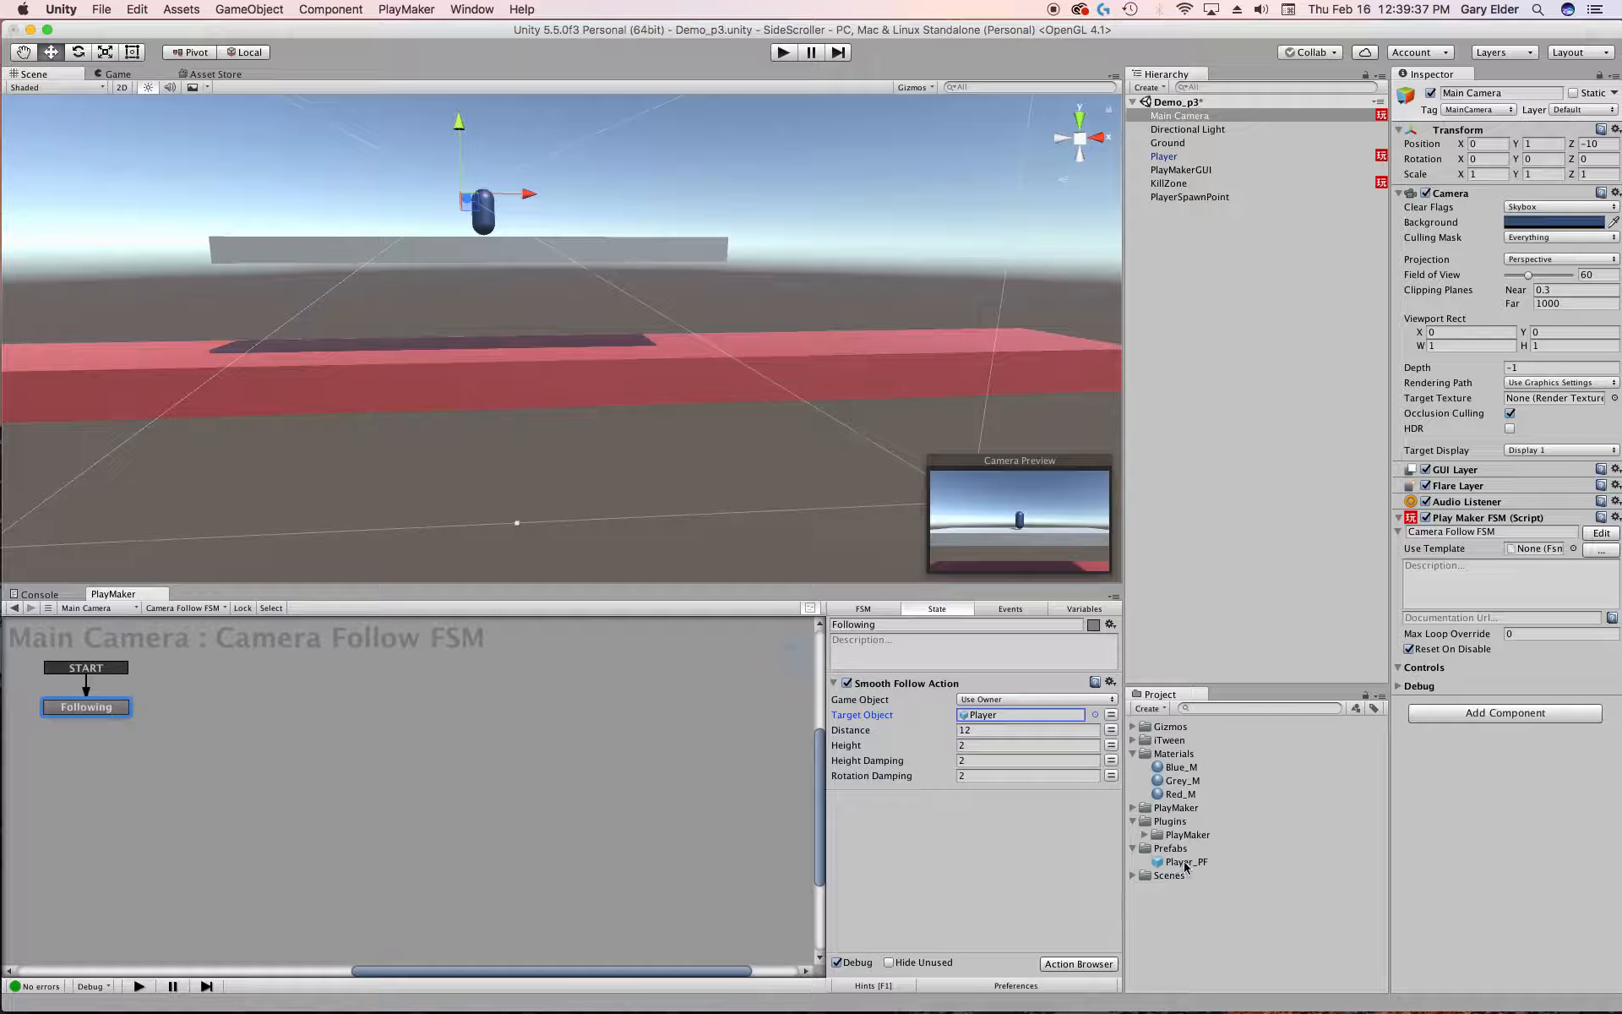
left_click(1000, 721)
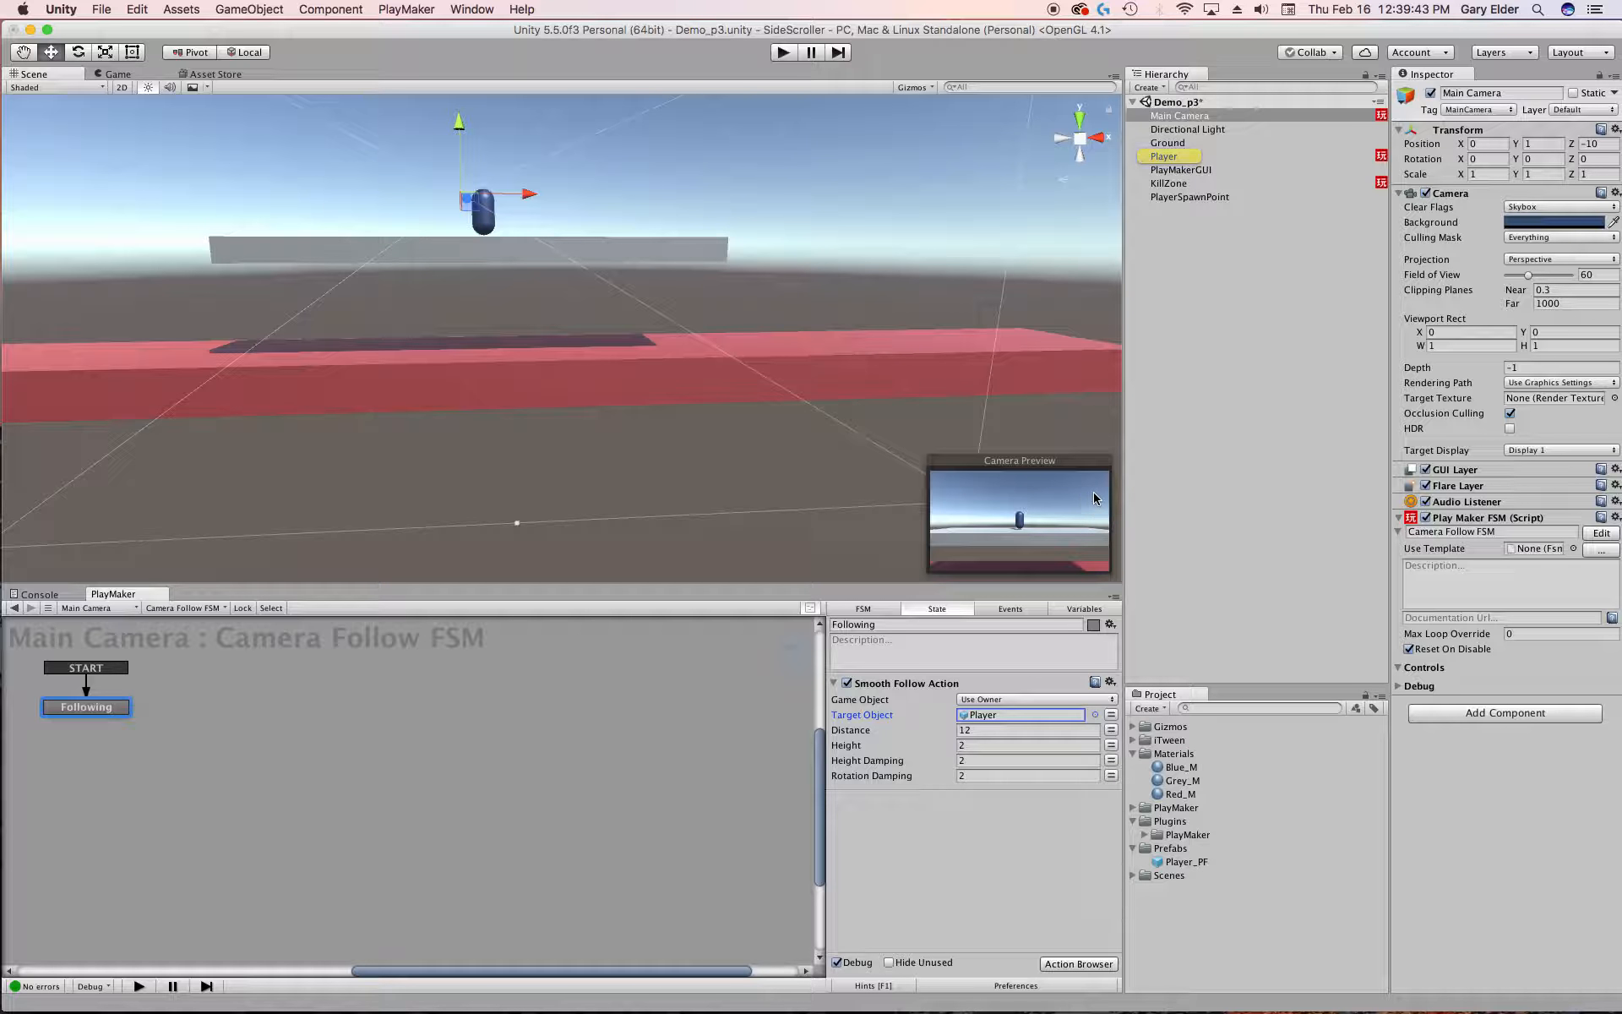
left_click(1188, 153)
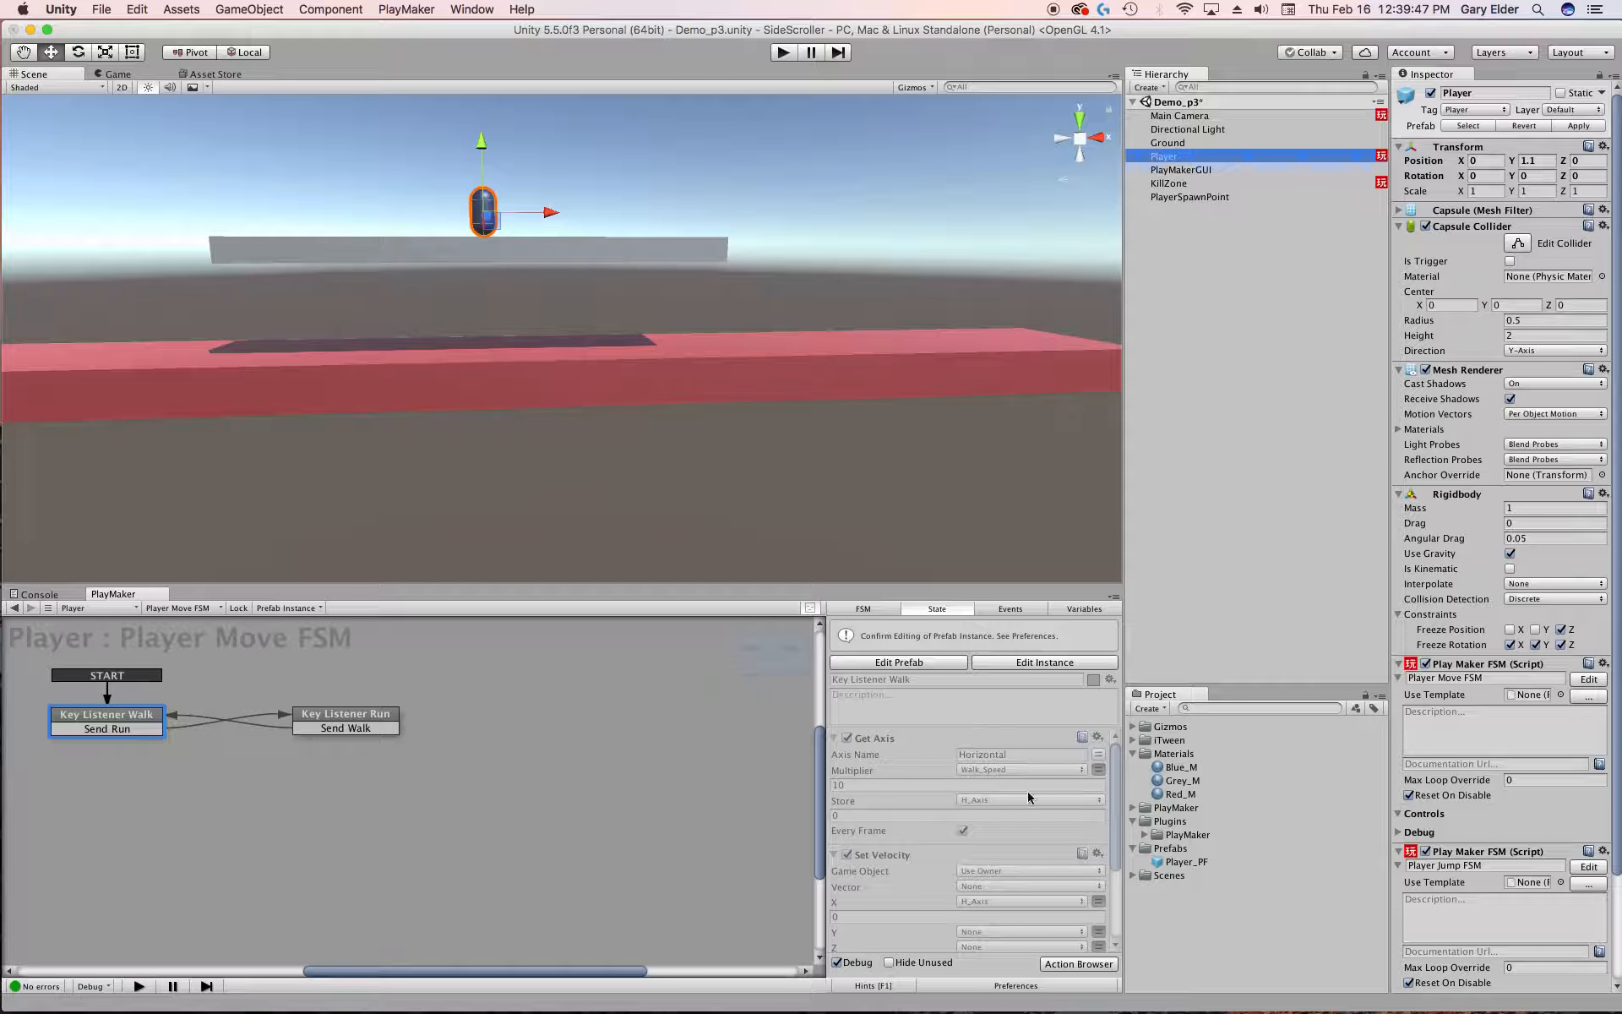
Step: Add a new FSM to the Player_PF prefab
left_click(1214, 864)
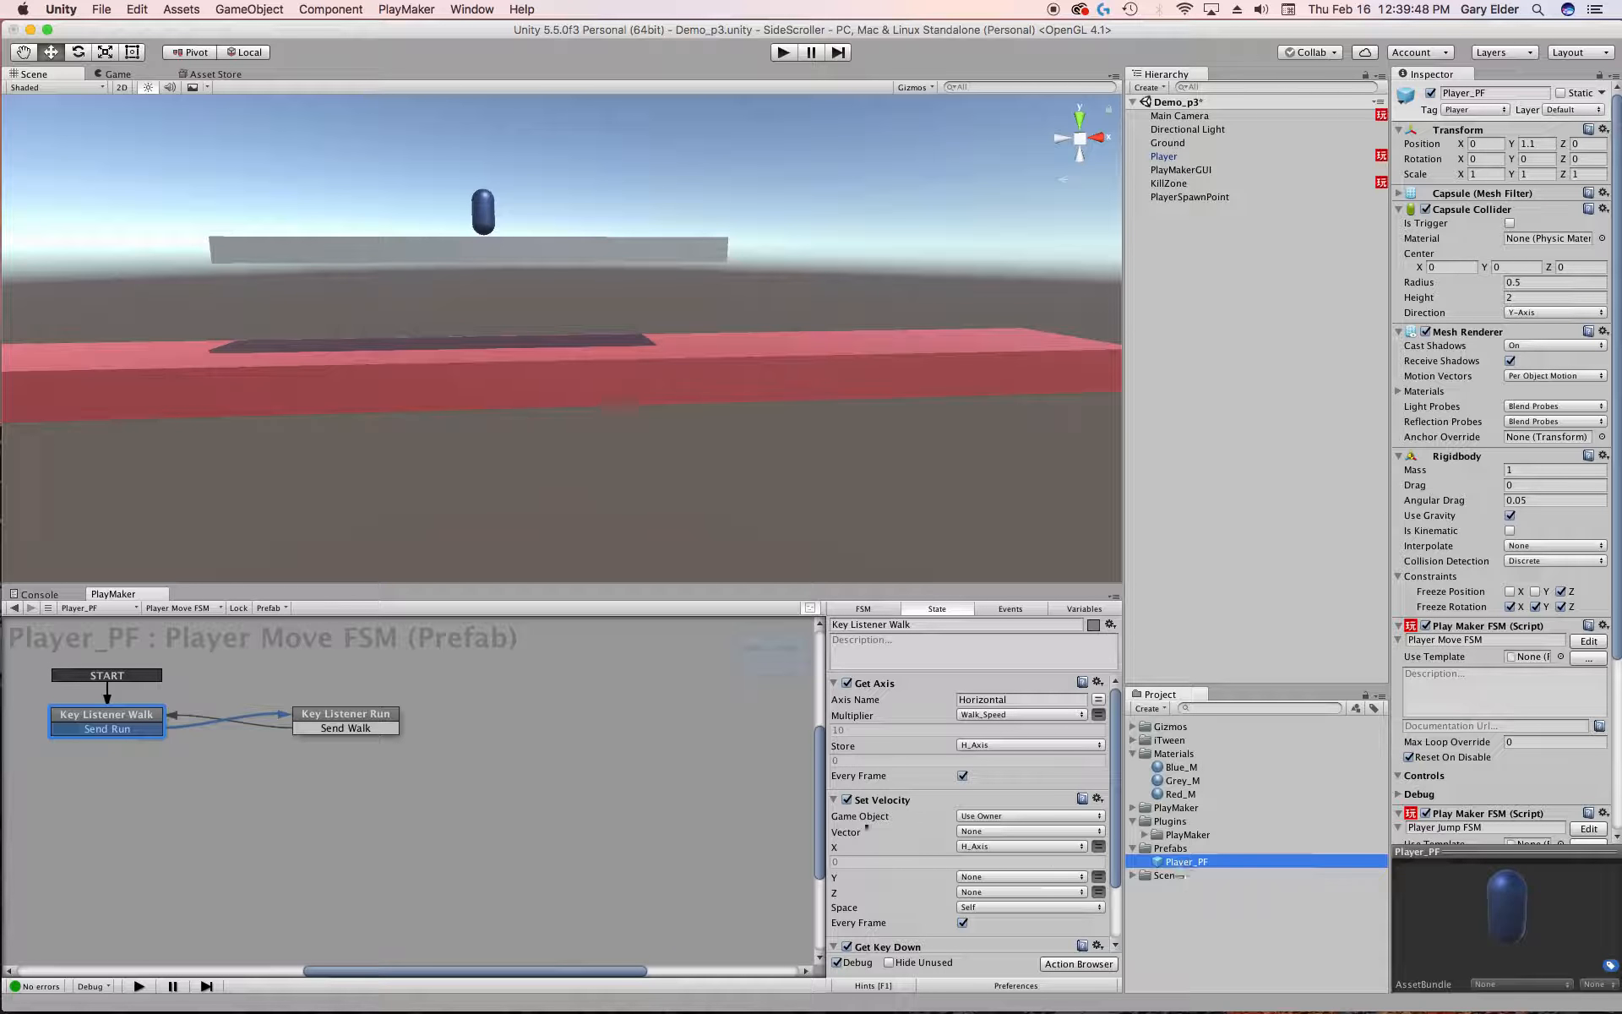
left_click(168, 610)
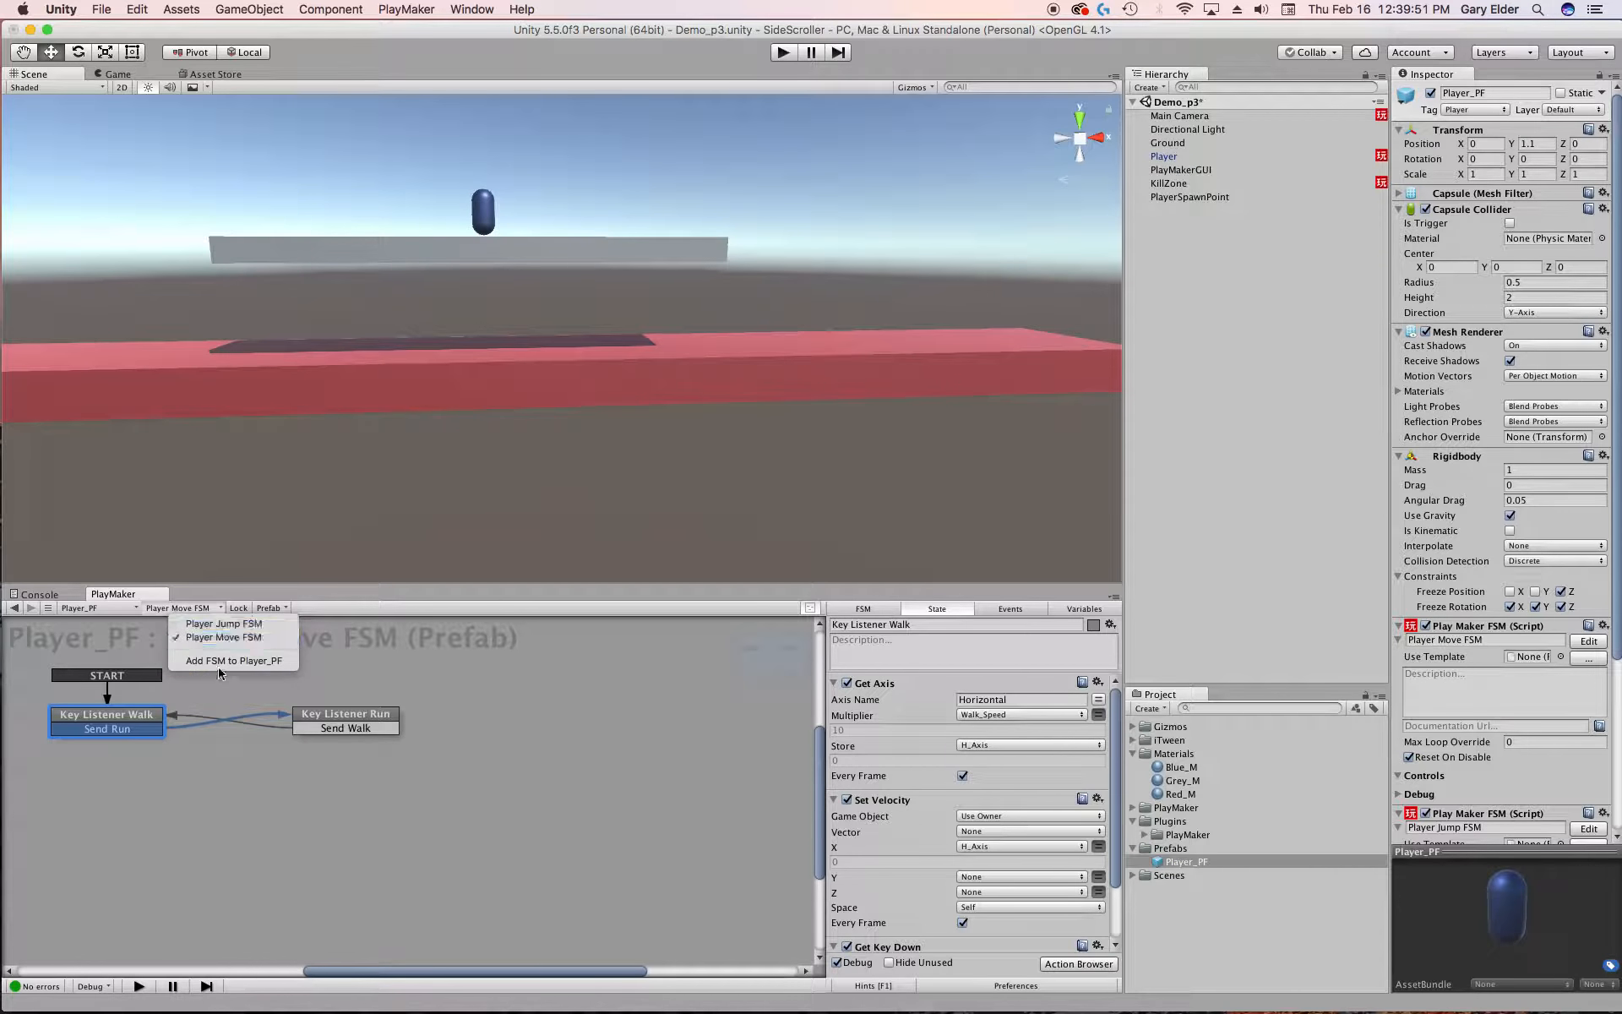
left_click(265, 662)
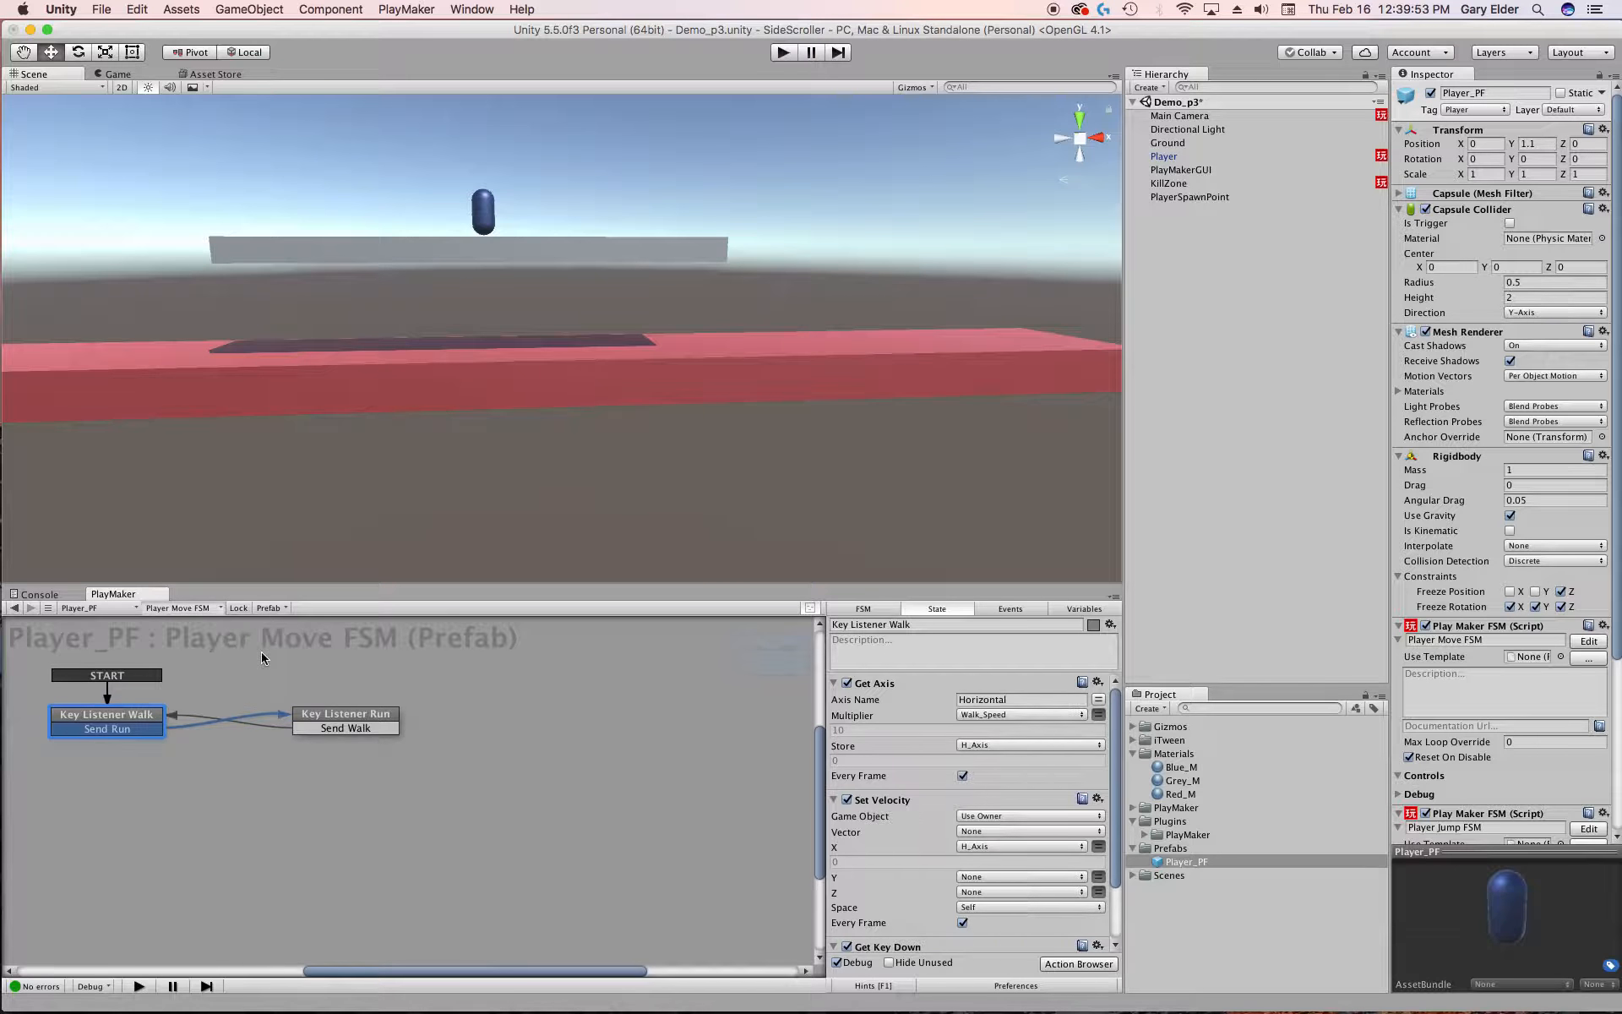
Step: Name the new FSM on the Player_PF prefab "Player Initializer FSM"
left_click(870, 606)
left_click(866, 625)
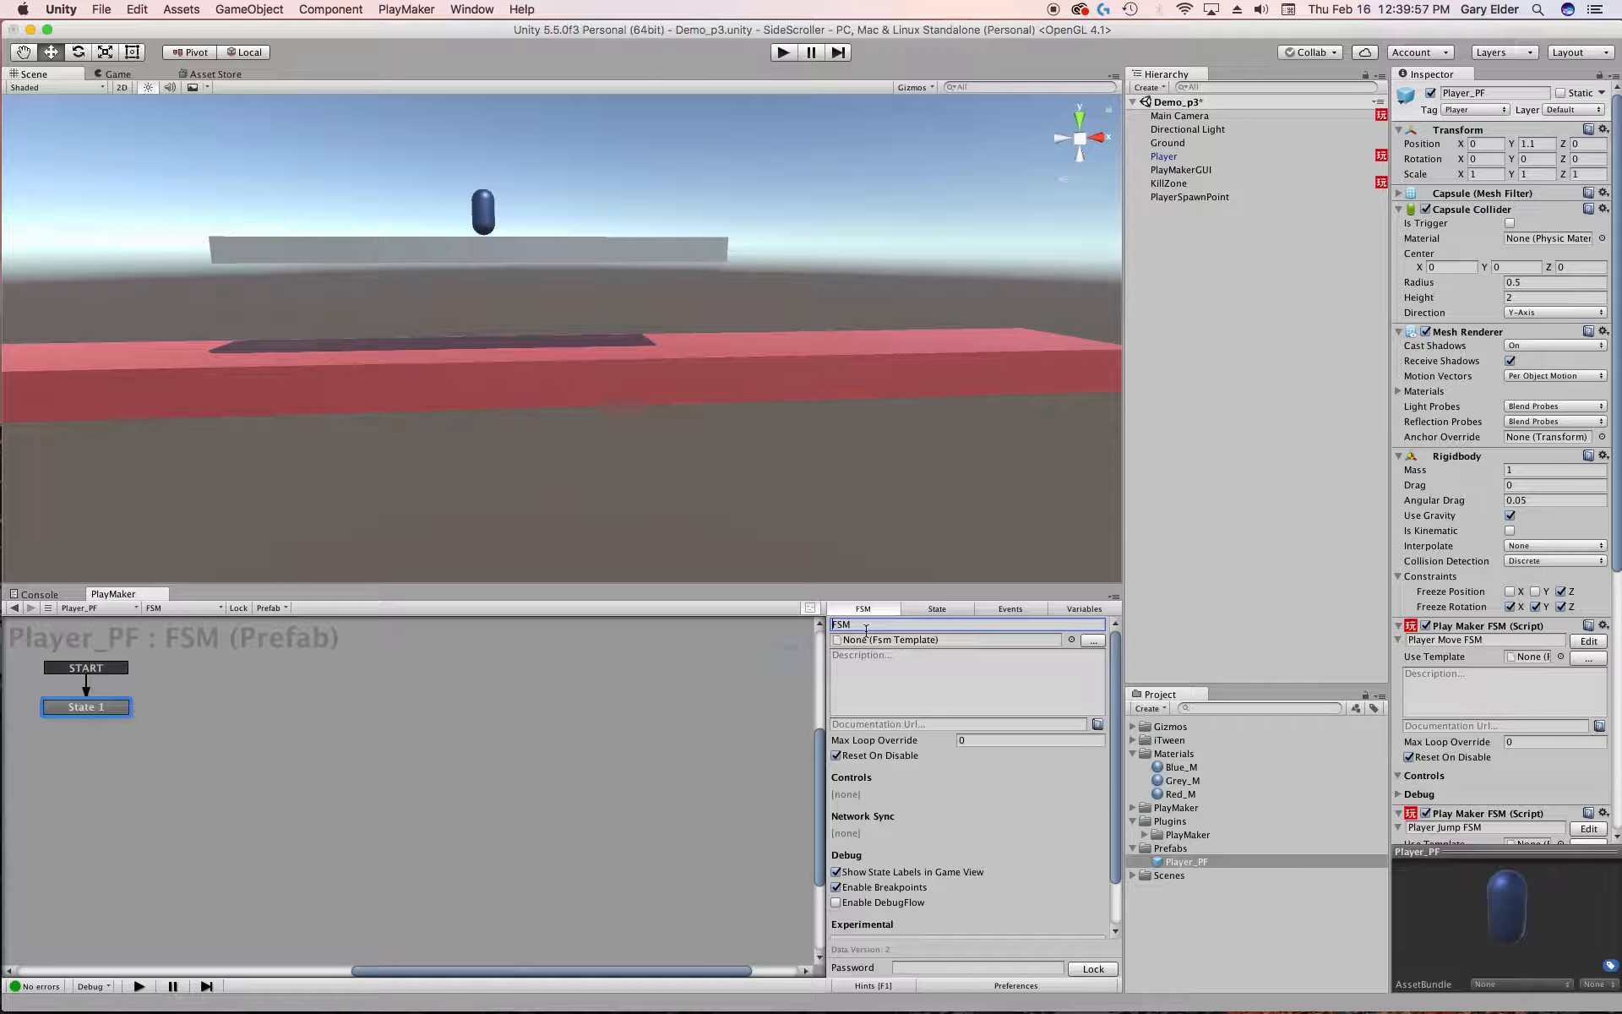
type("Palyer")
key("BackSpace")
key("BackSpace")
key("BackSpace")
key("BackSpace")
key("BackSpace")
type("layer In")
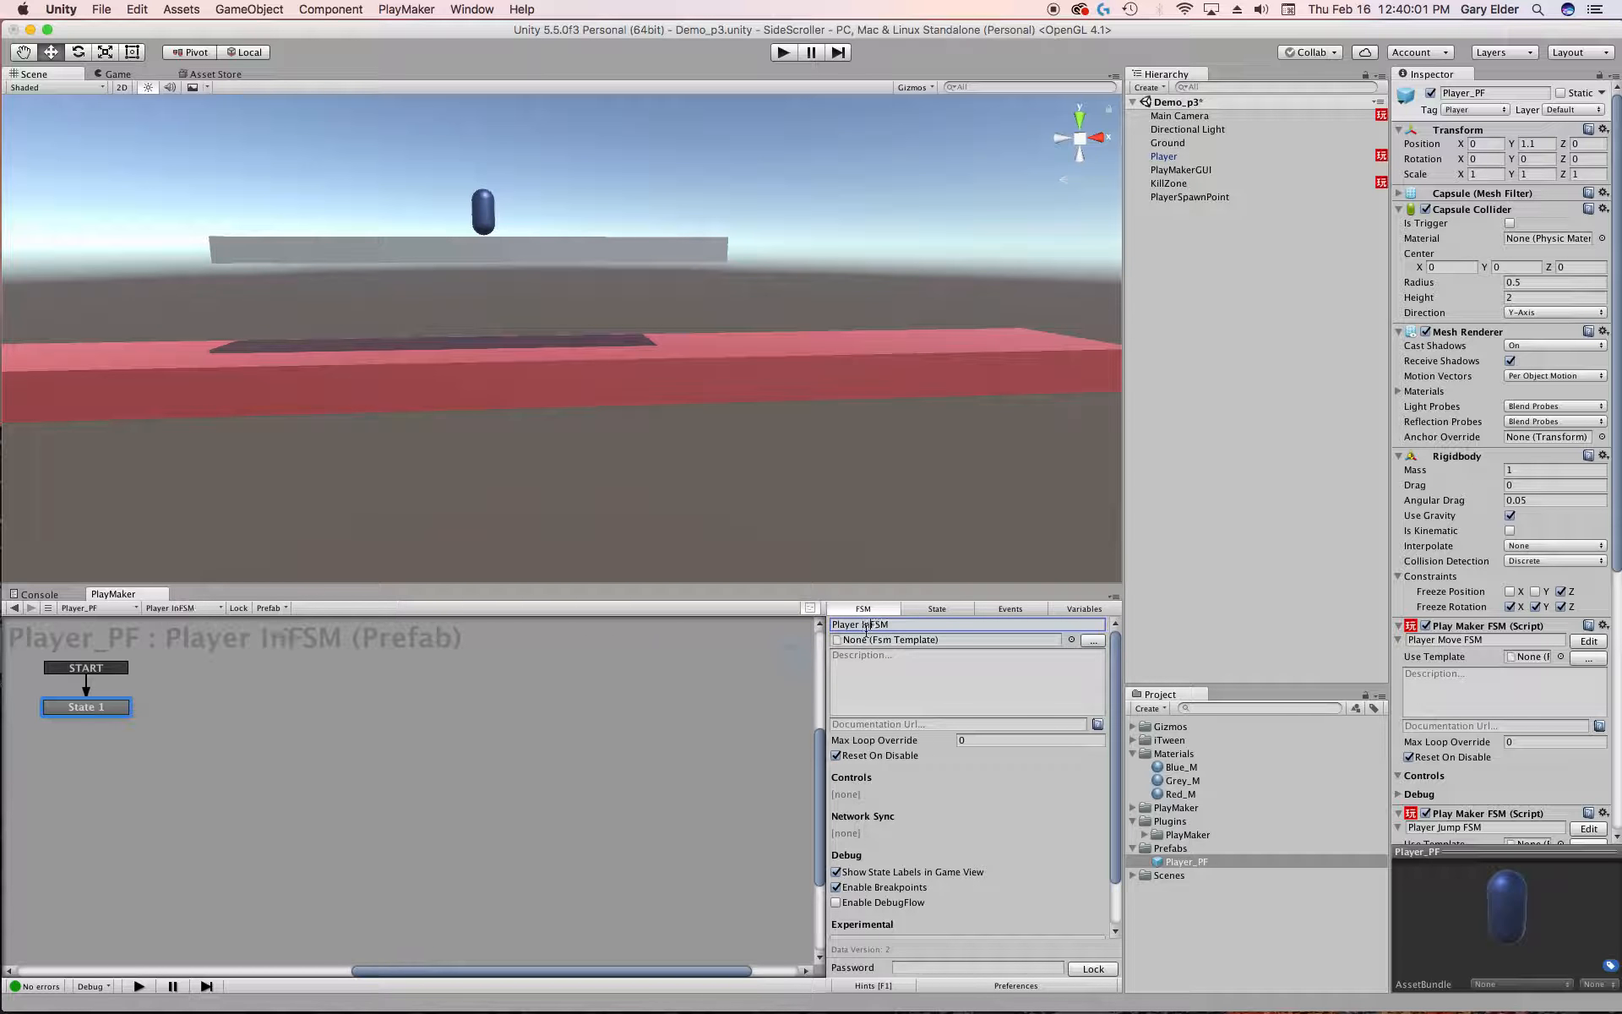
type("itializer")
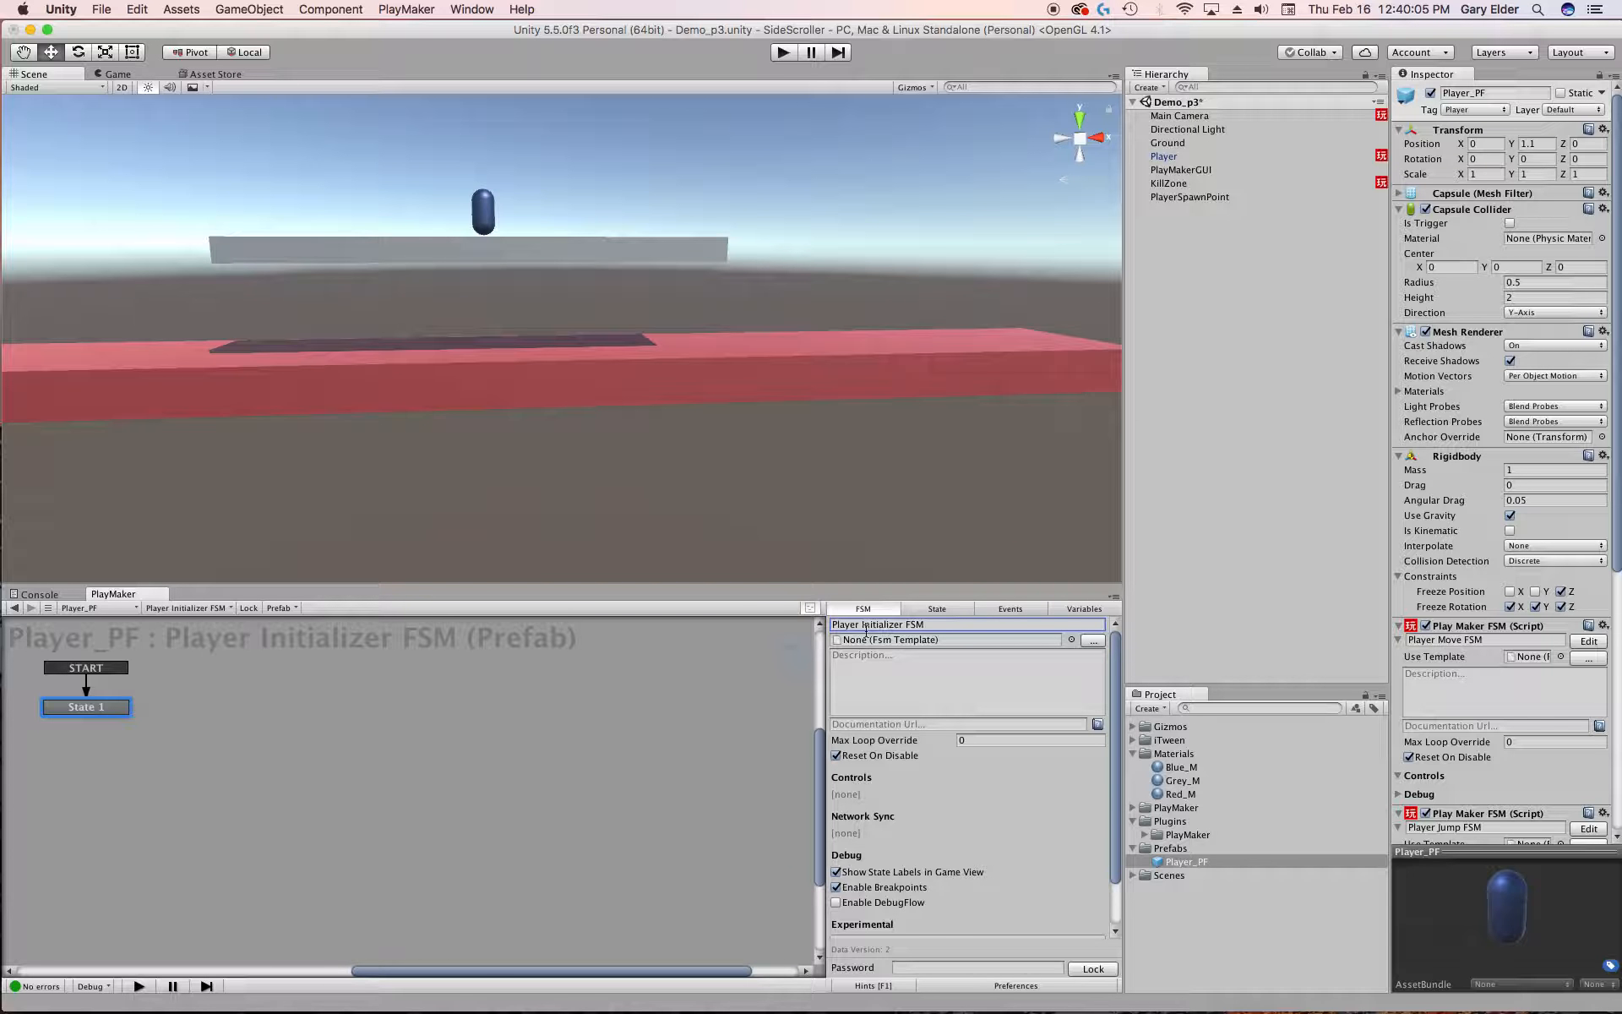
Step: Rename State 1 of the Player Initializer FSM to "Initializing"
left_click(96, 710)
left_click(872, 626)
type("Initializing")
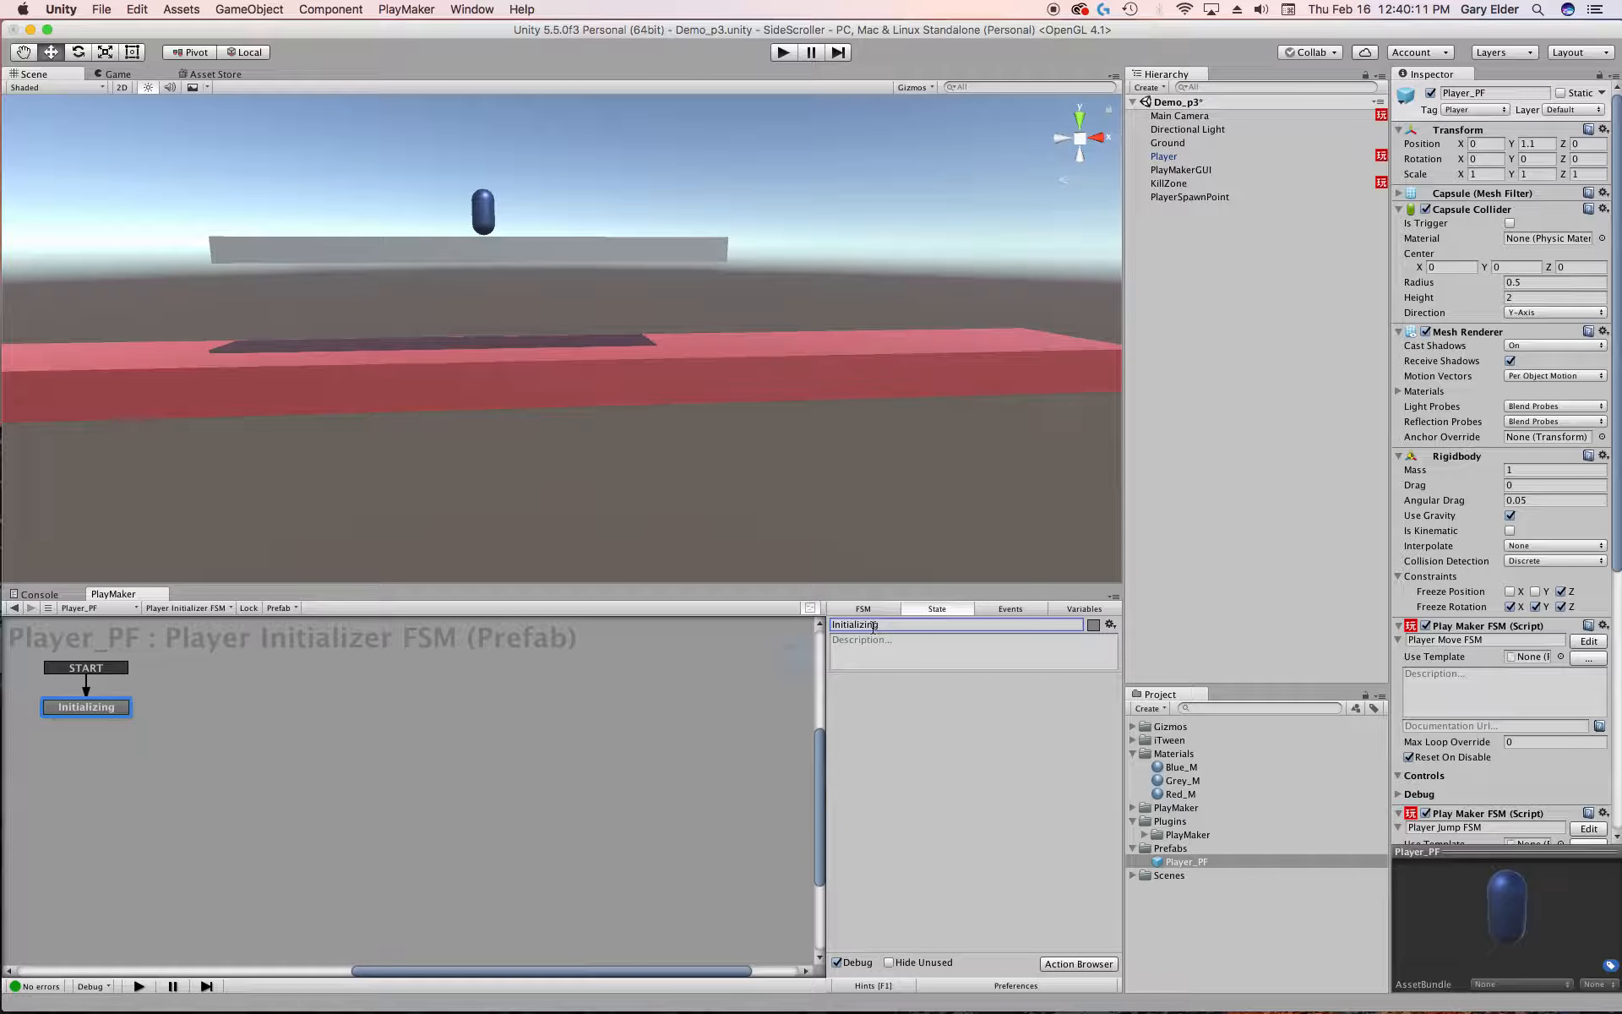
left_click(117, 708)
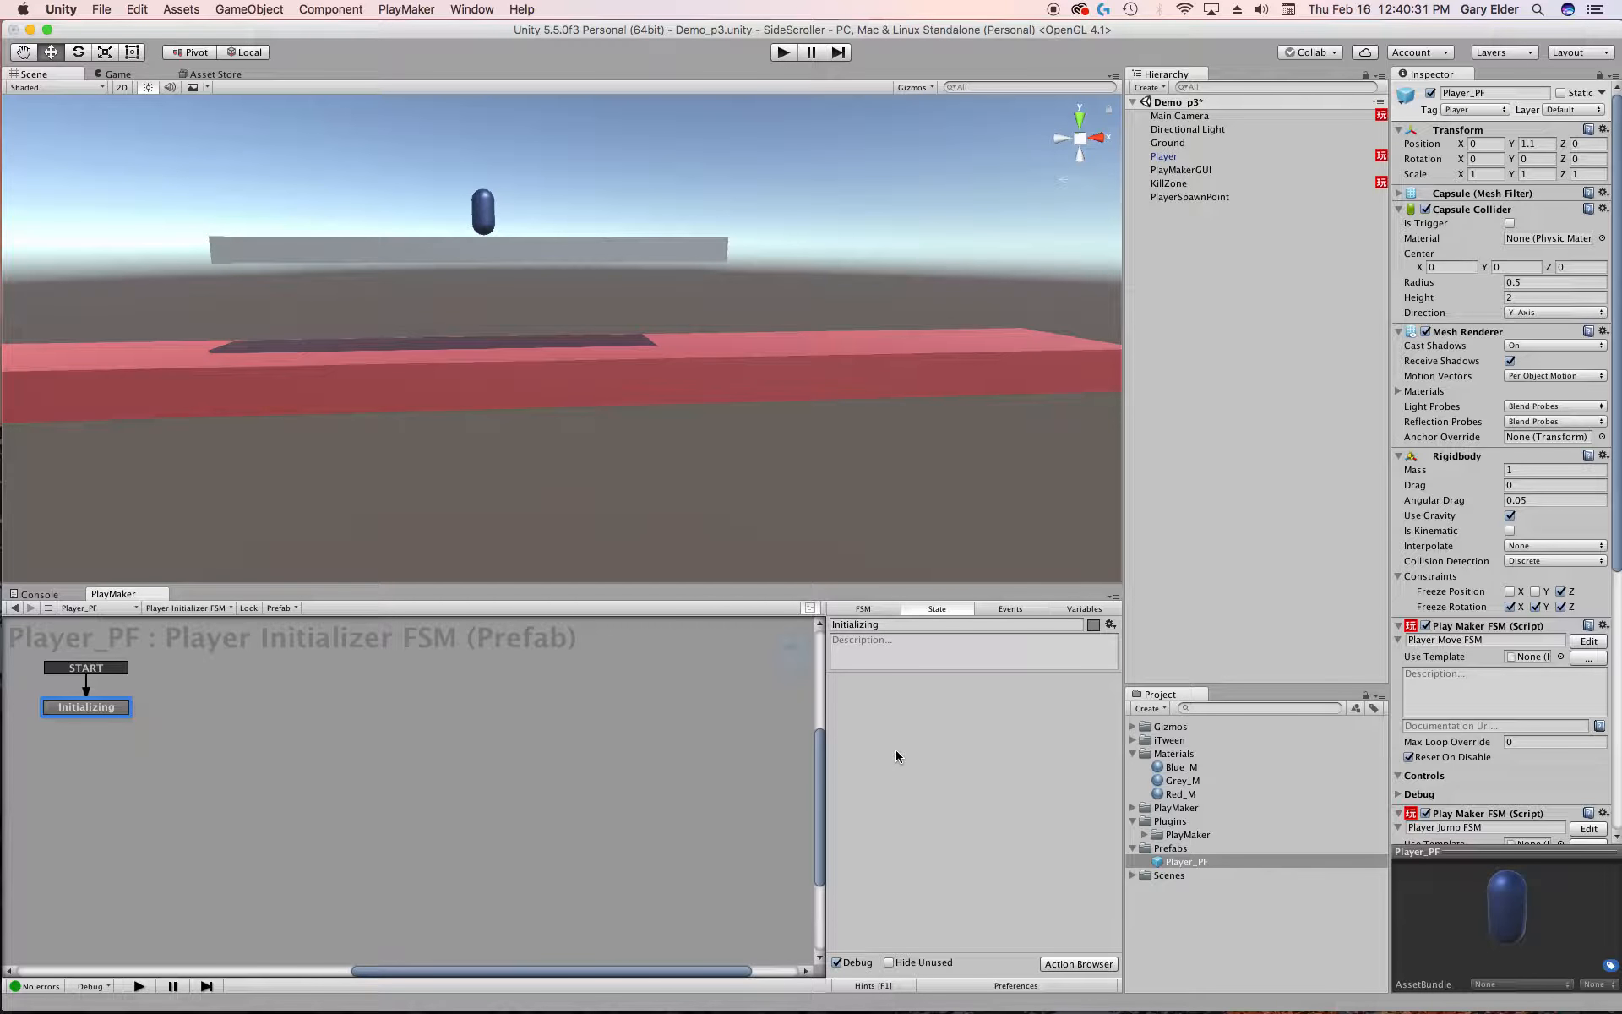
Step: Add a Set Game Object action to the Initializing state that stores the Player_PF prefab in a new global variable Player_GLBL
left_click(1078, 964)
type("set")
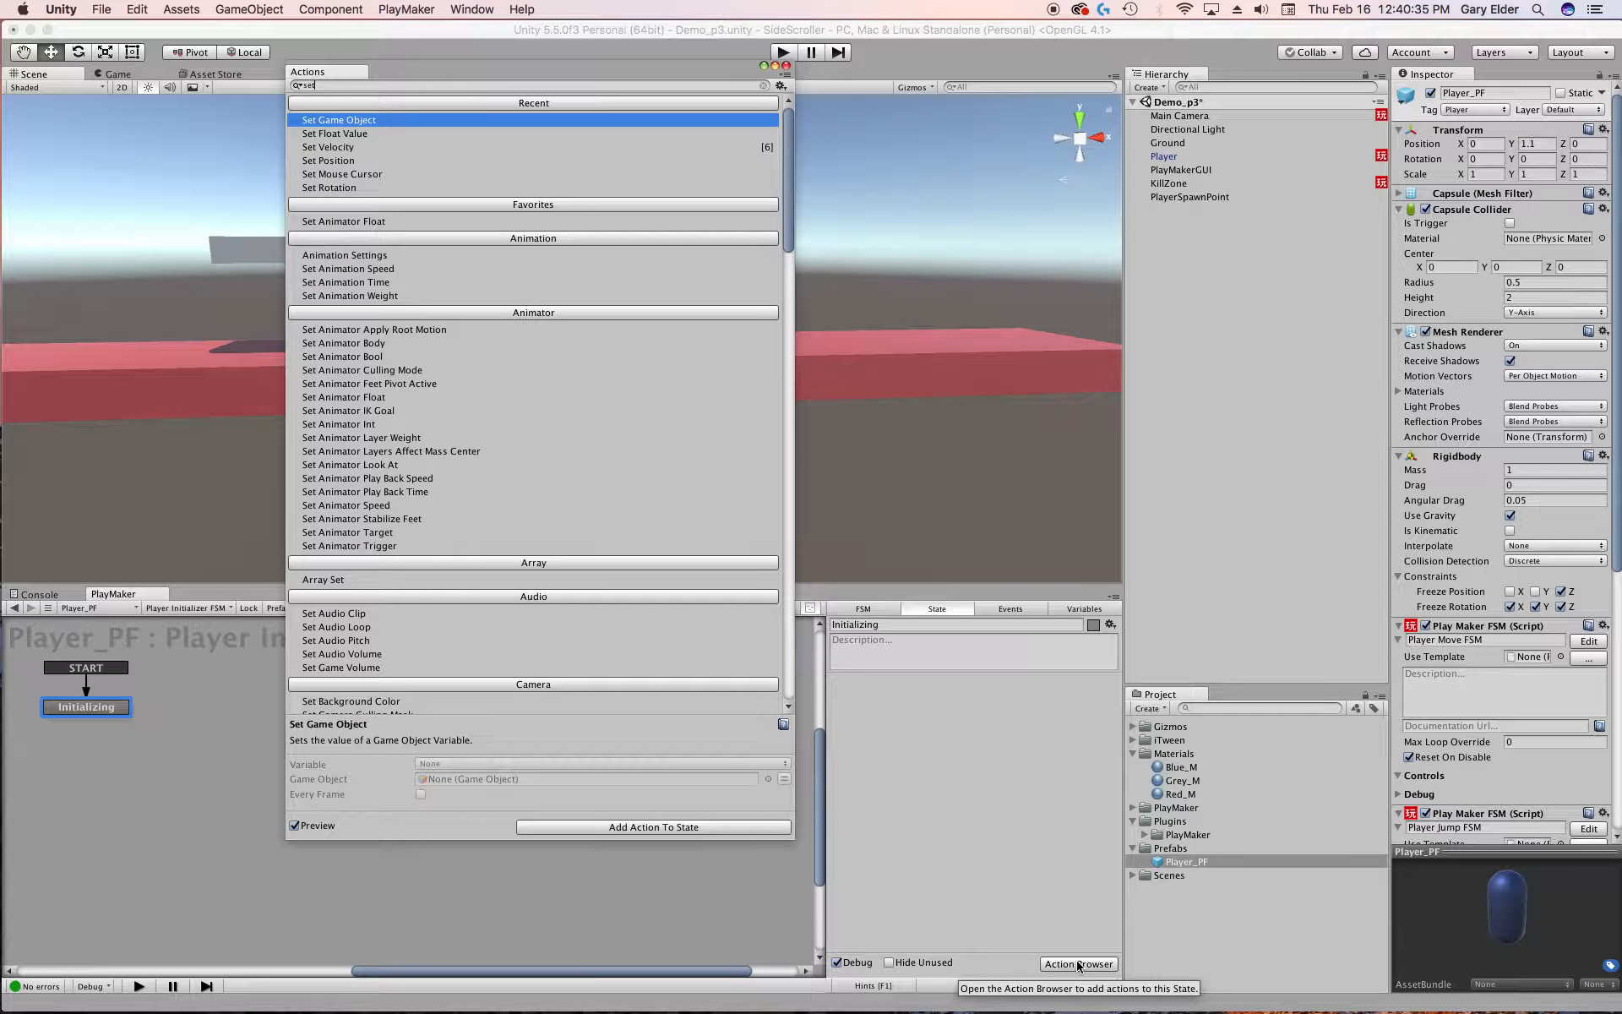
key("Return")
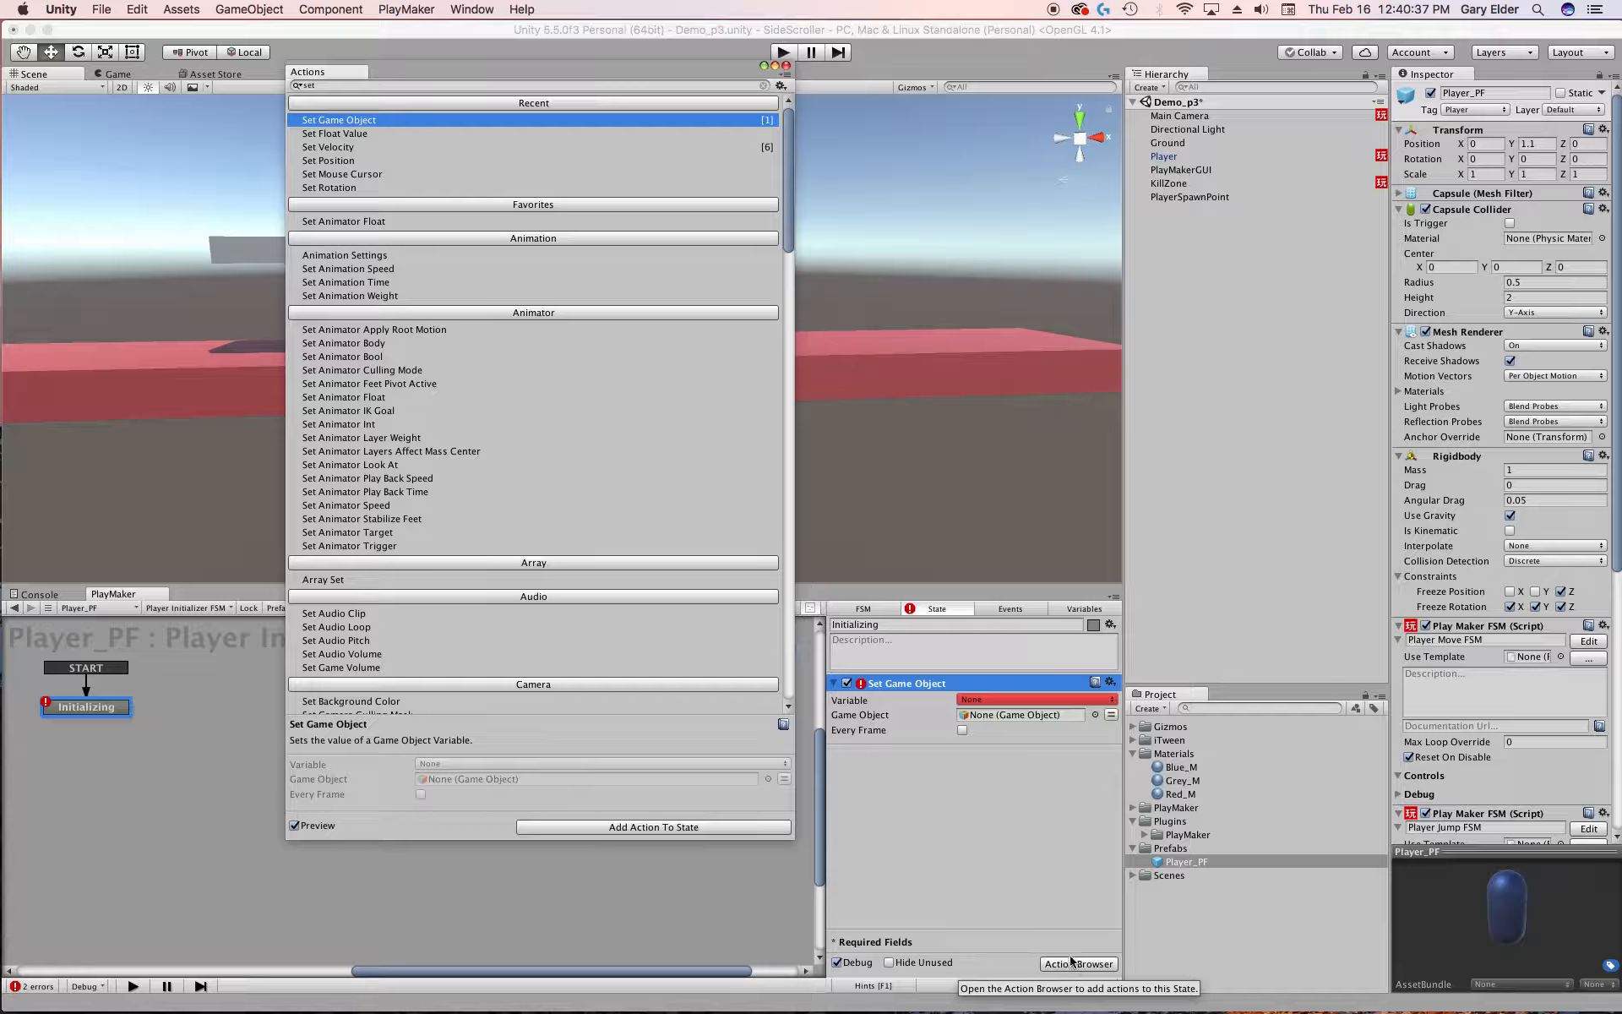
left_click(1032, 700)
left_click(1024, 699)
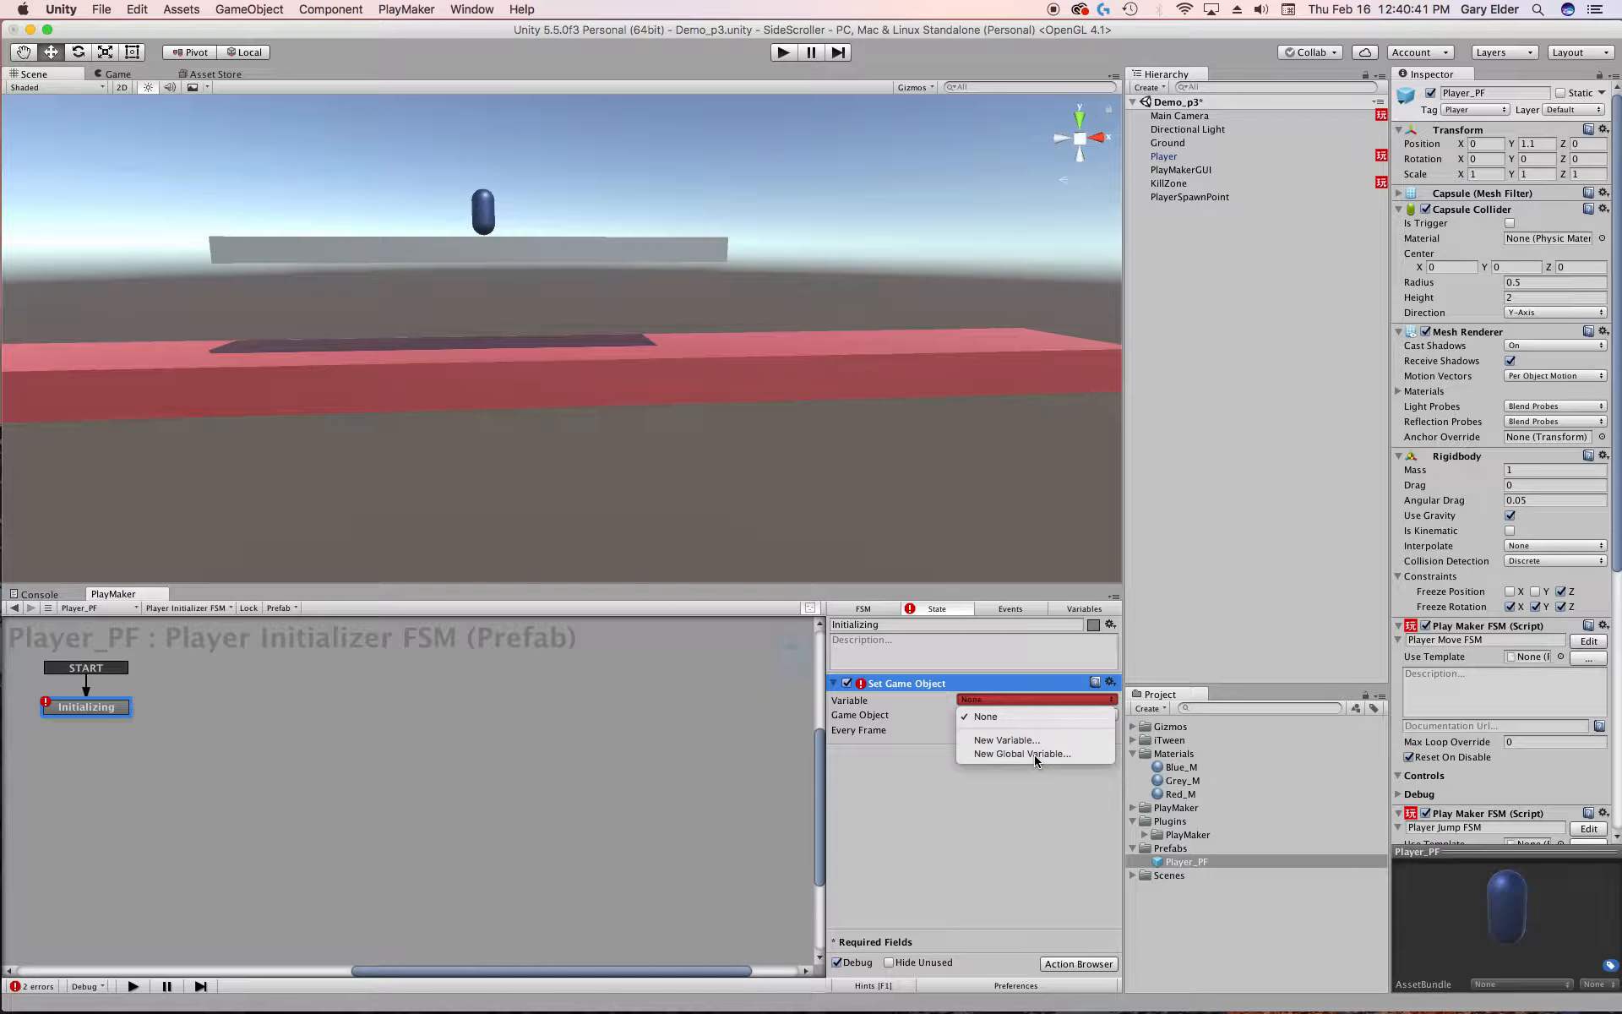
left_click(1034, 754)
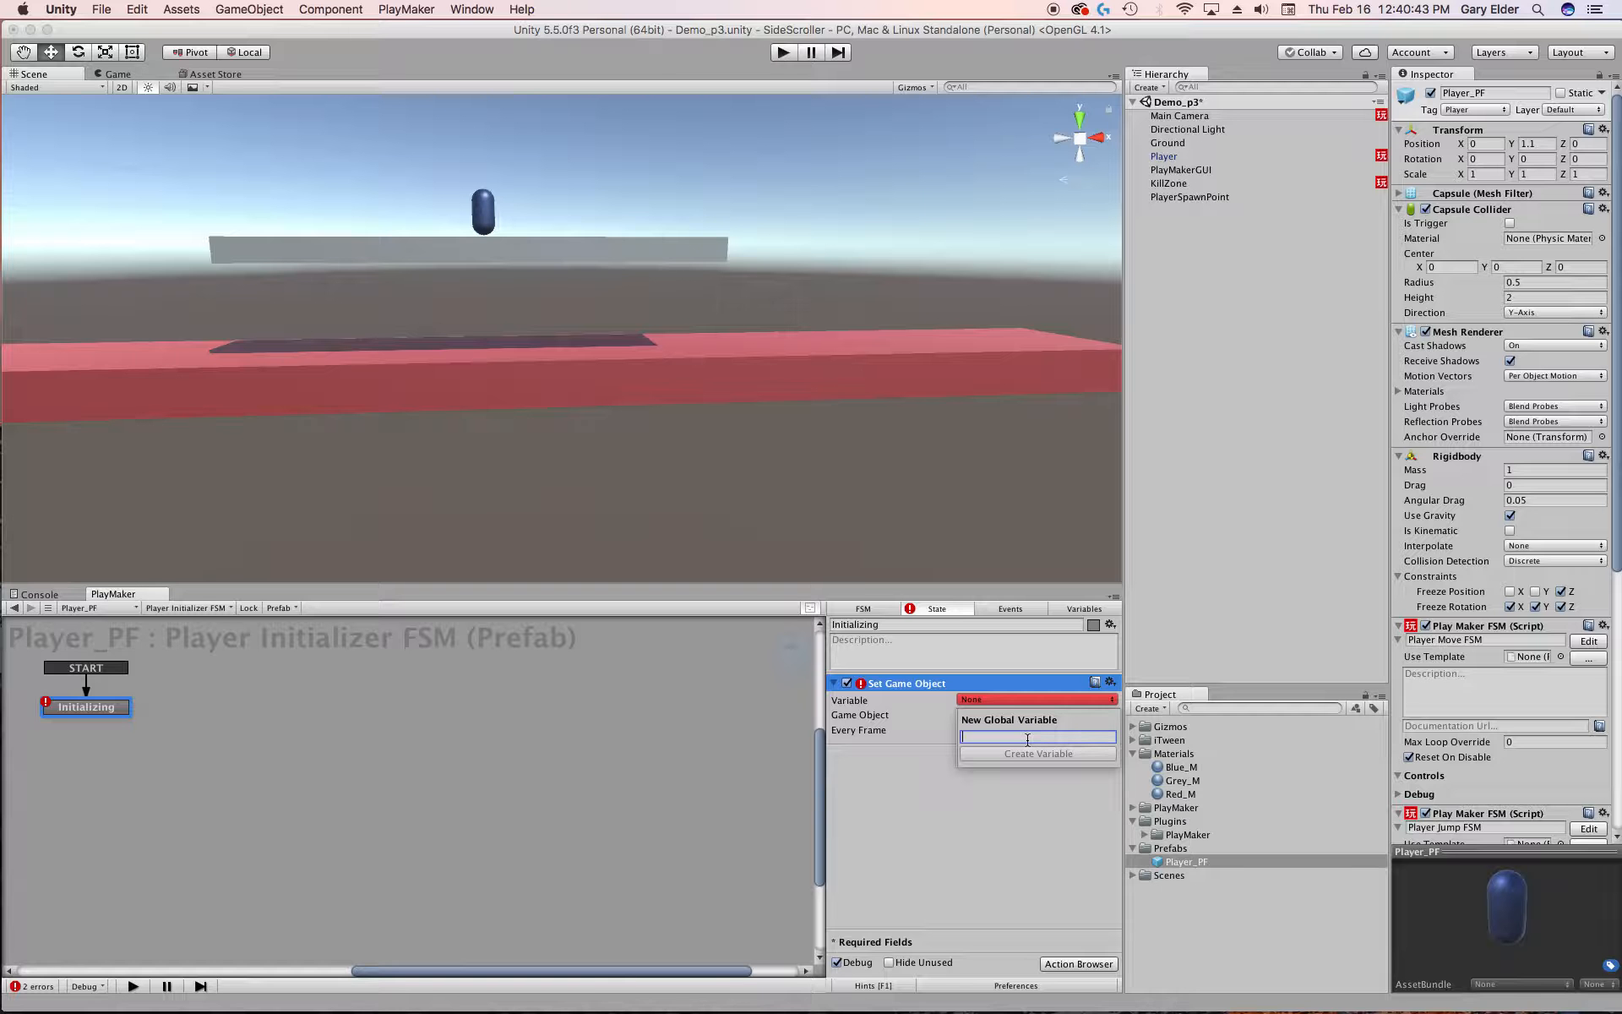
type("Player_GLBL")
left_click(1045, 754)
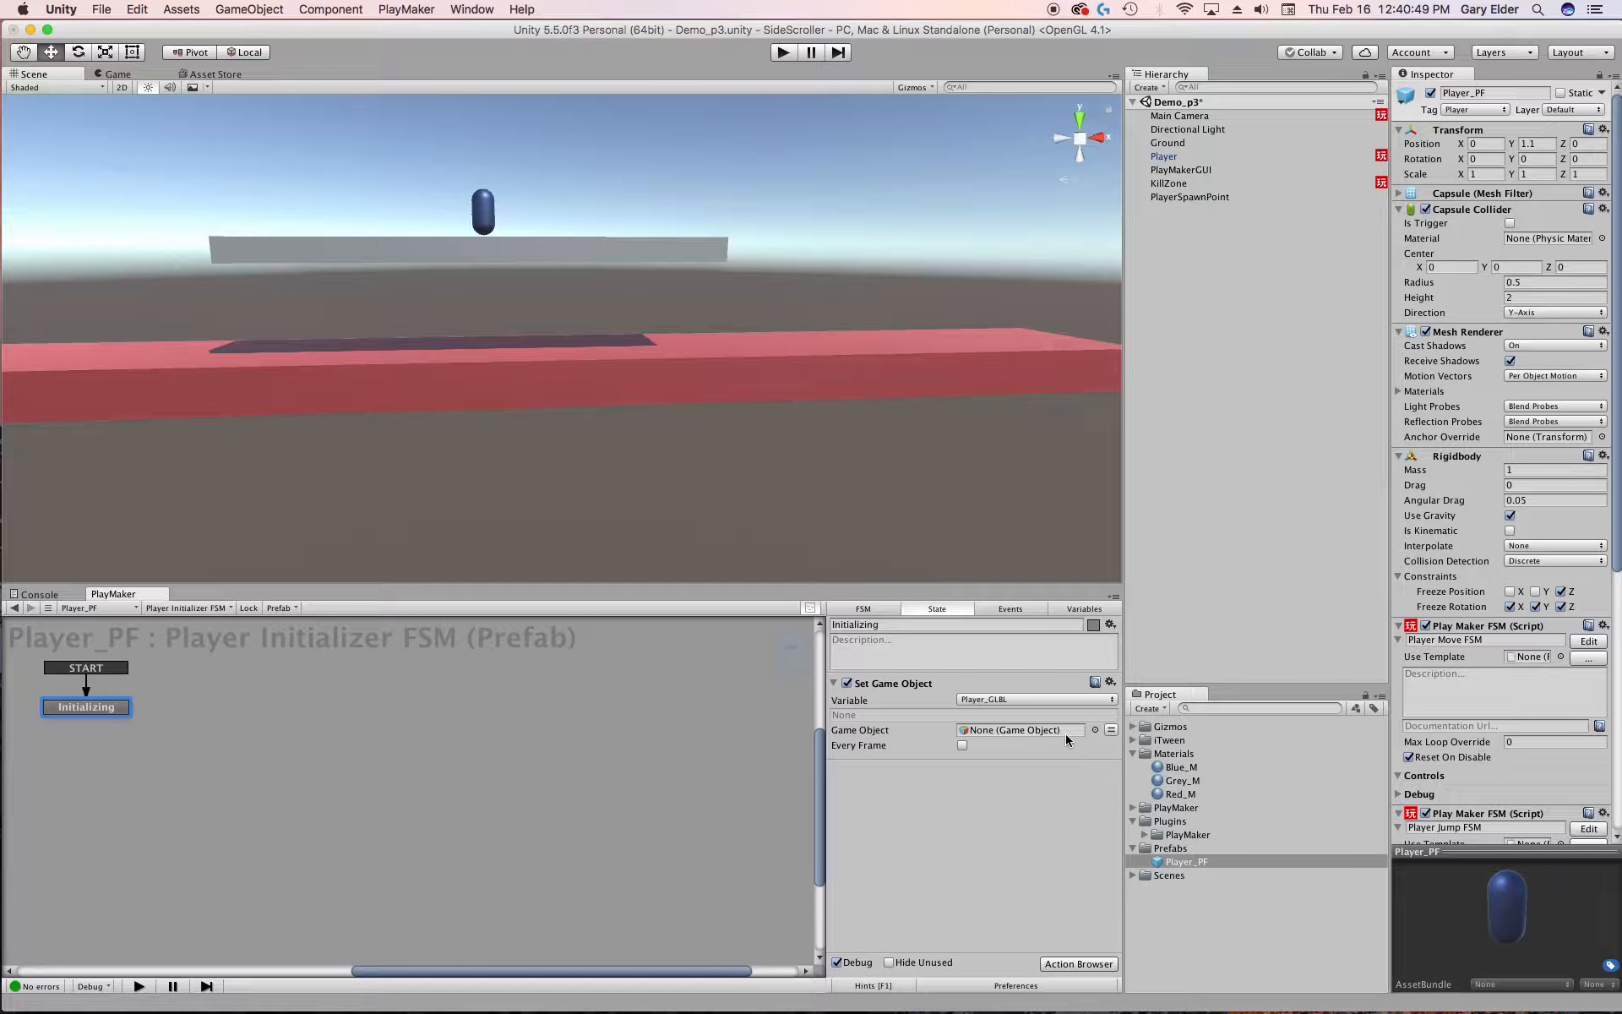
left_click_drag(1168, 865, 1025, 732)
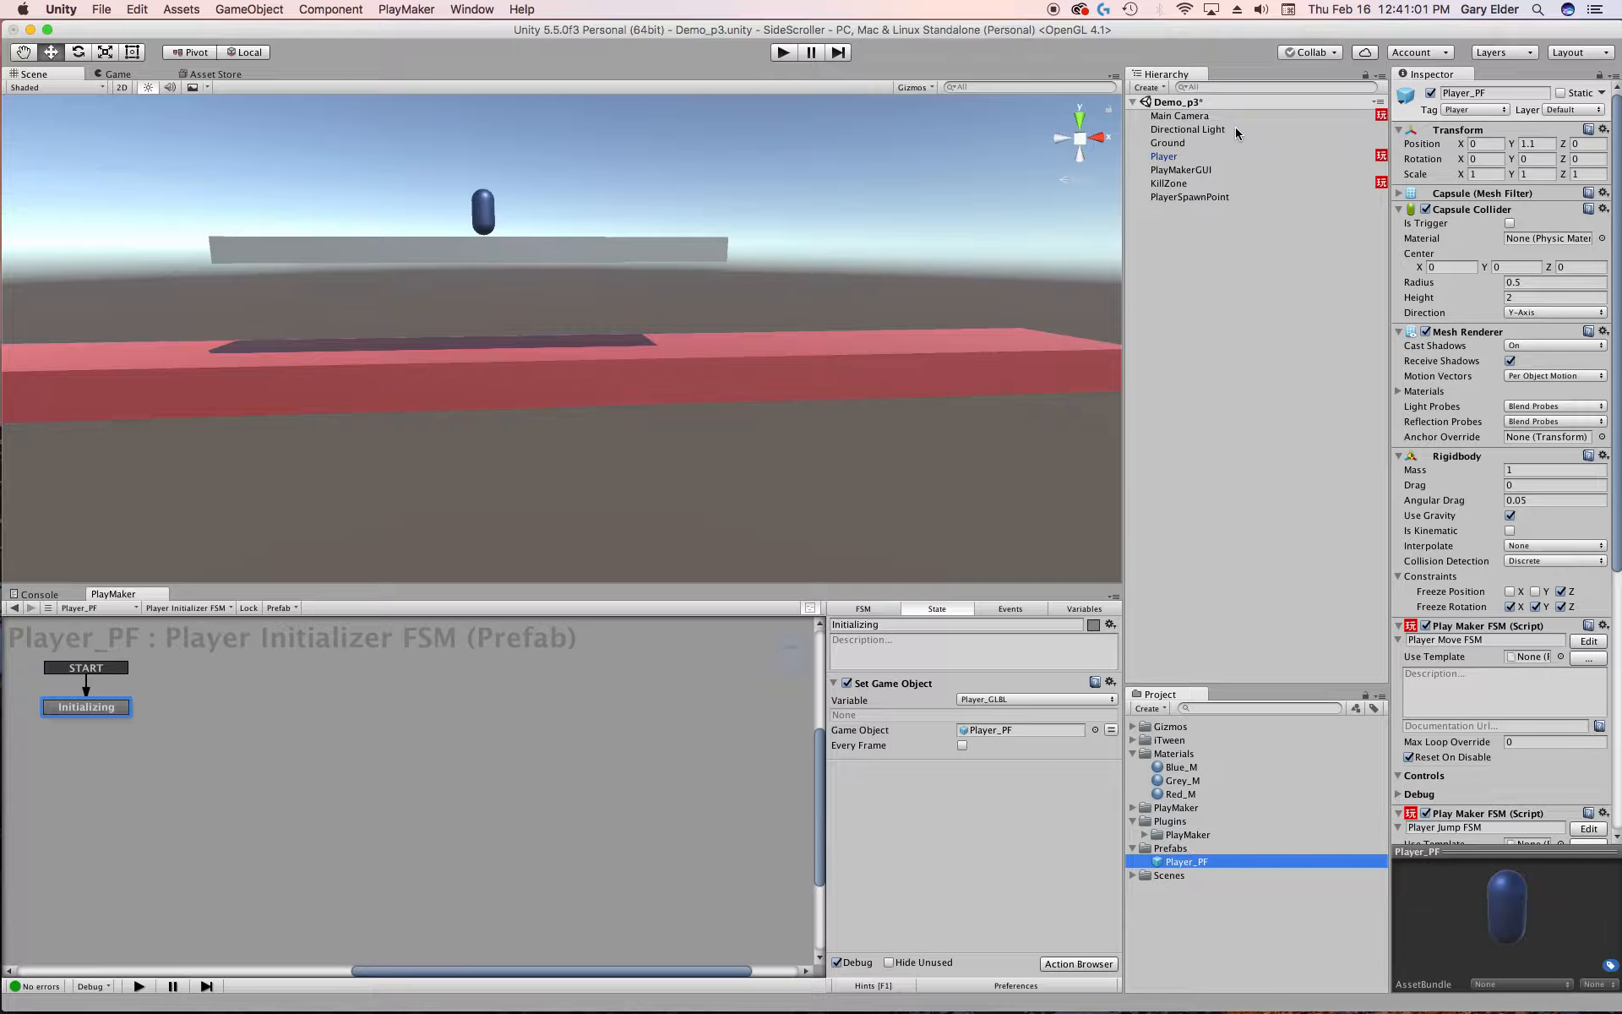
Step: Set the target object of the Main Camera's Smooth Follow Action to the global variable Player_GLBL
left_click(1196, 115)
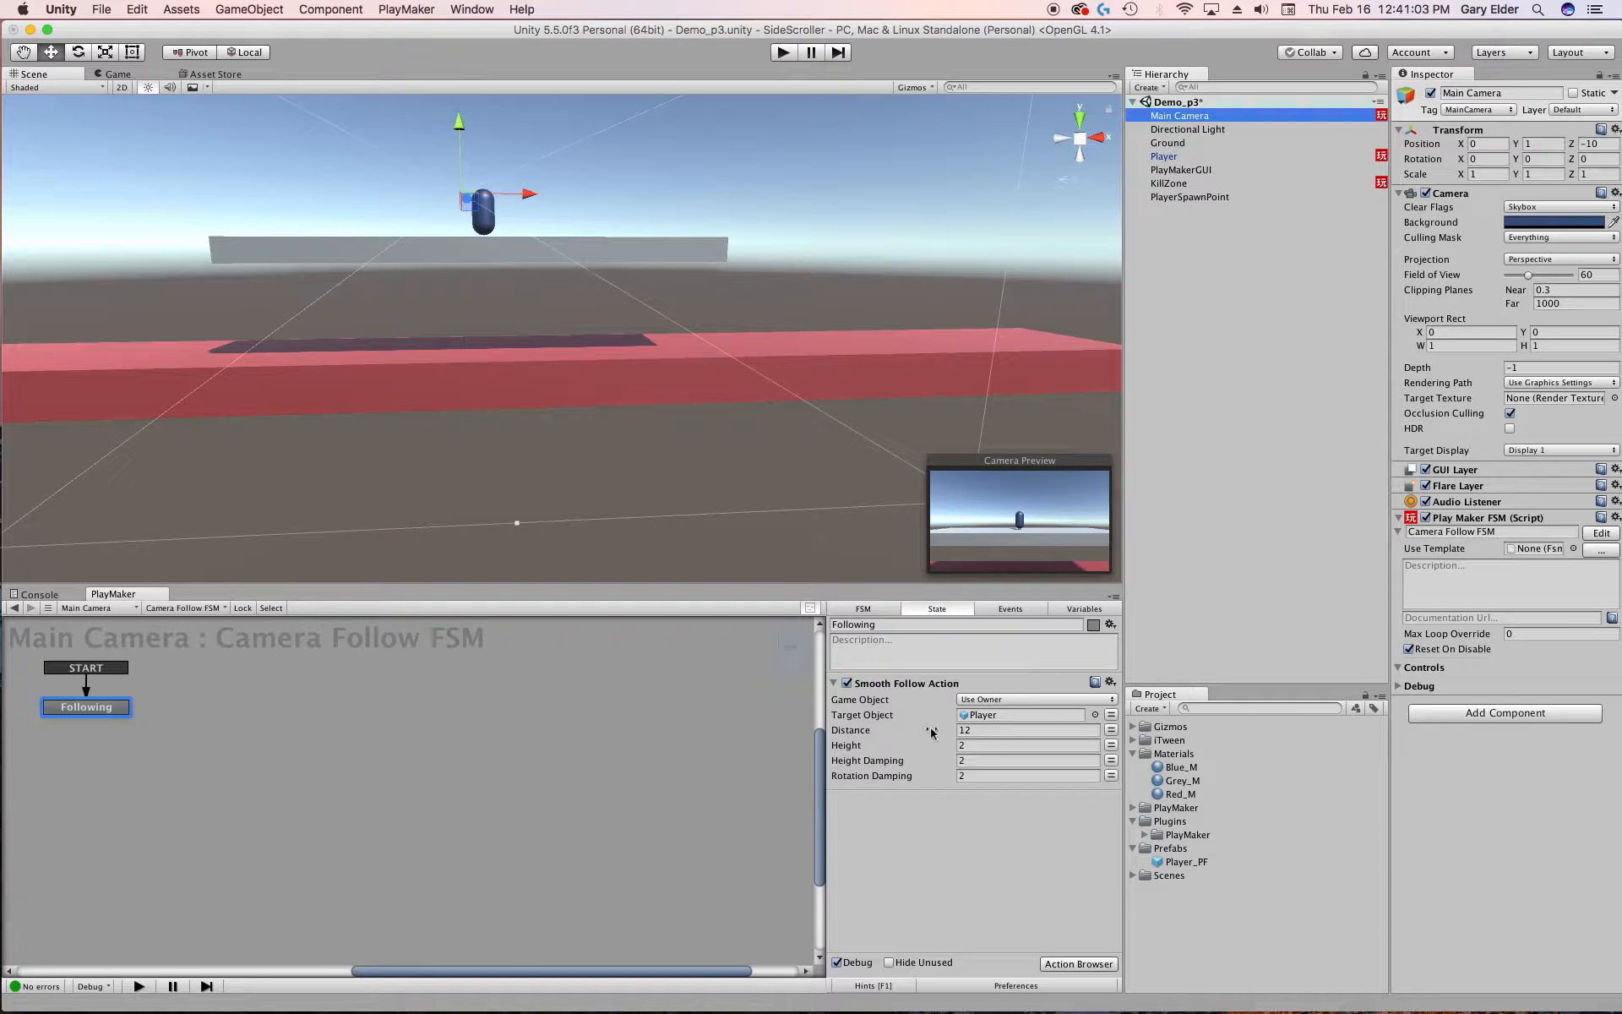
left_click(1111, 715)
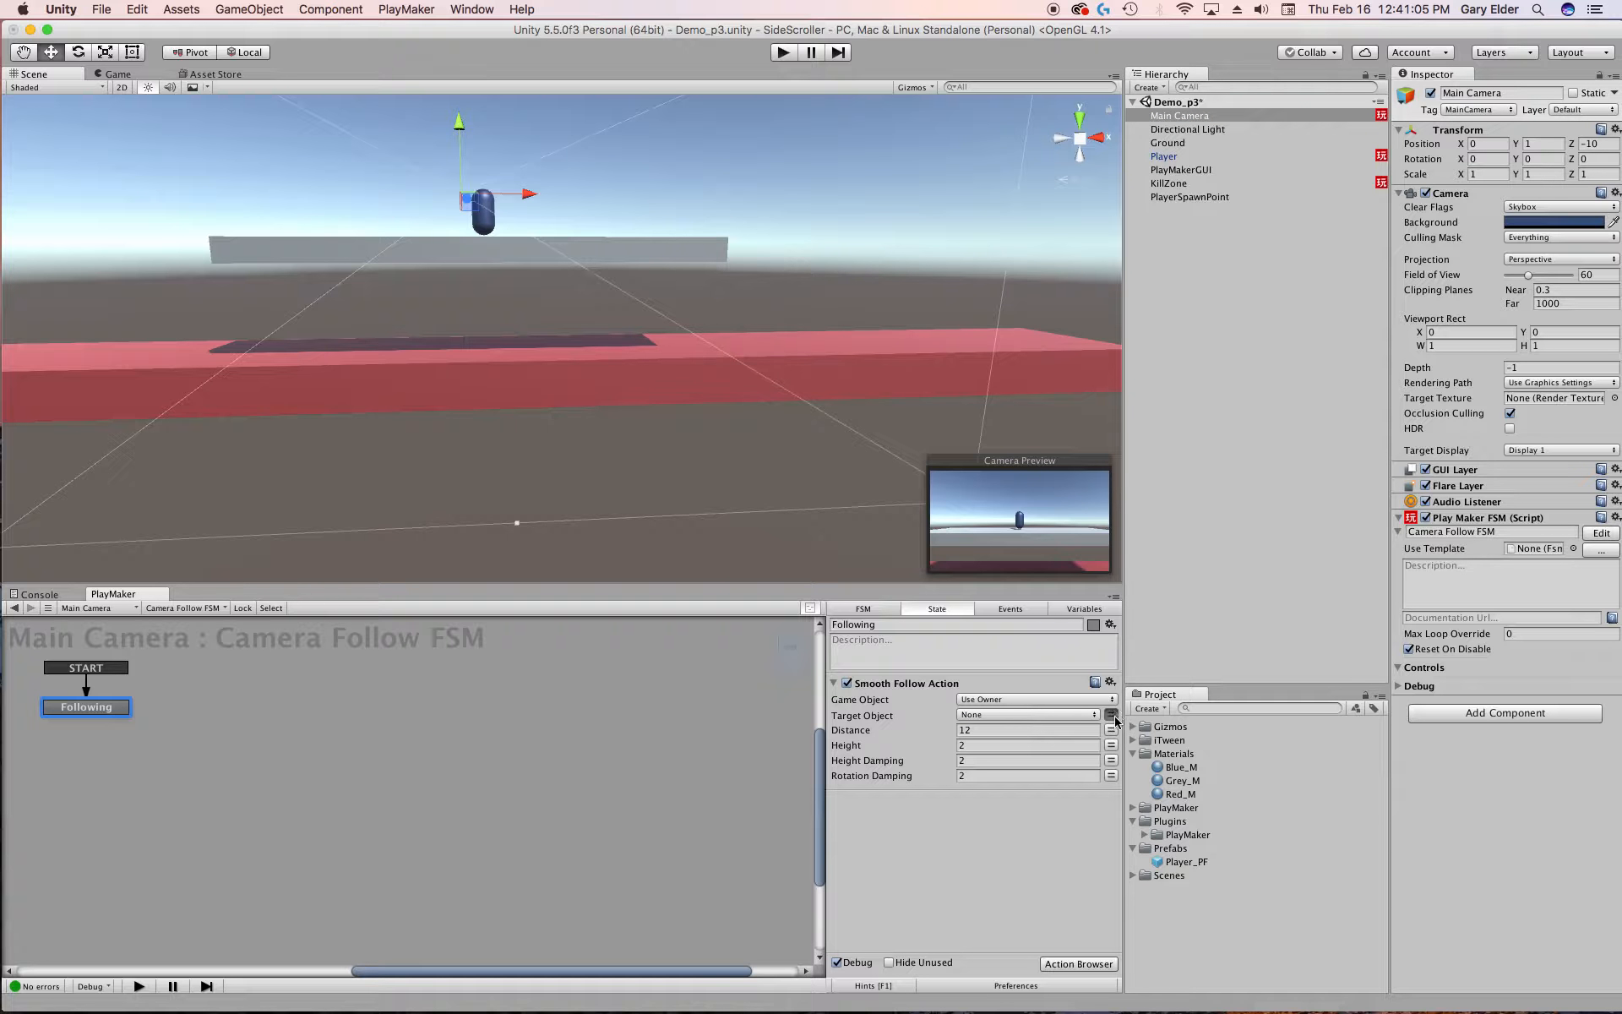
left_click(1078, 715)
mouse_move(1050, 745)
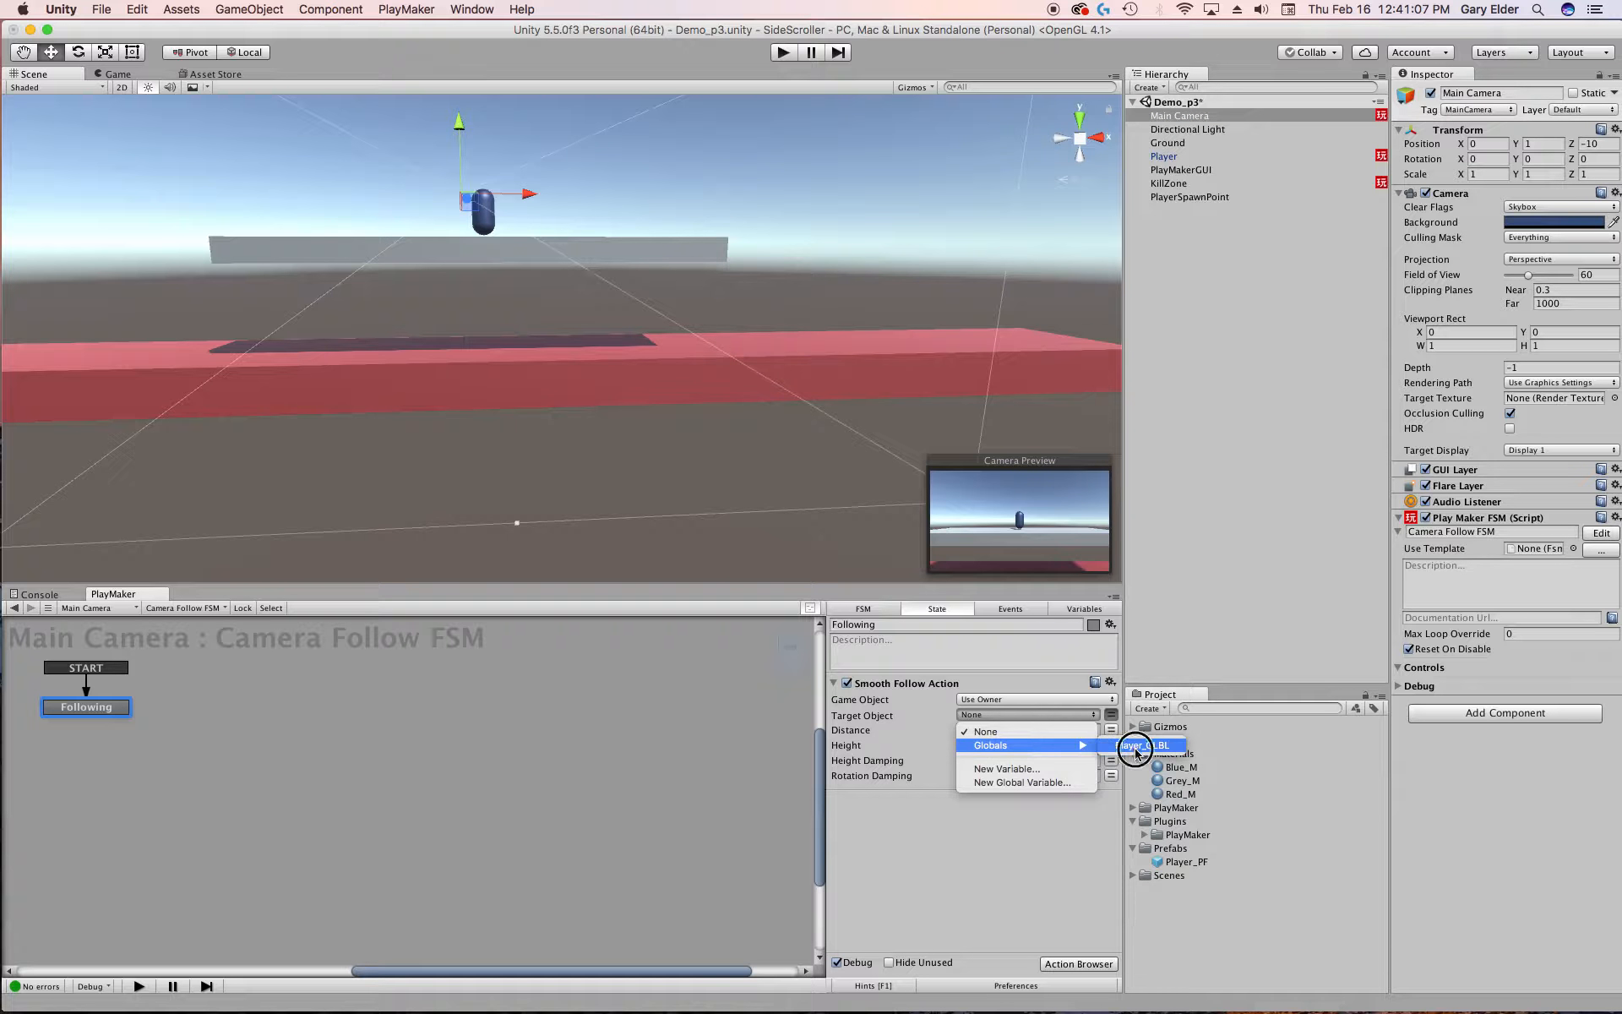
left_click(1145, 745)
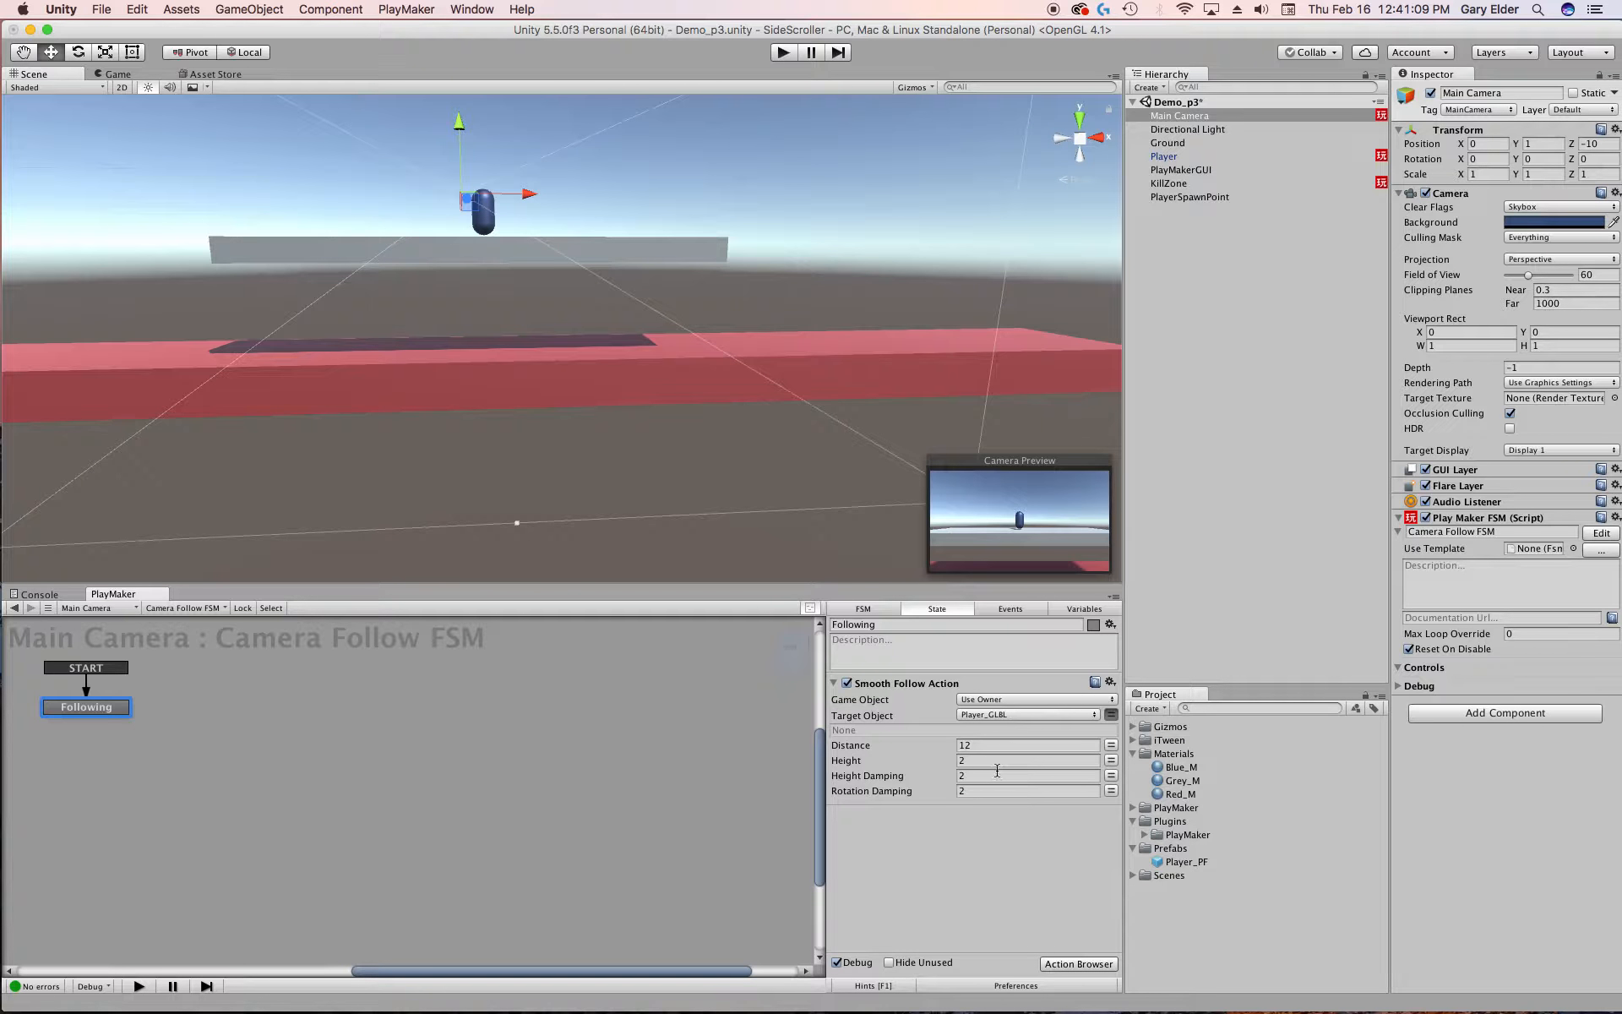
Step: Play-test the scene by moving the player off the platform to check that the camera follows the respawned player, and end the test
left_click(784, 52)
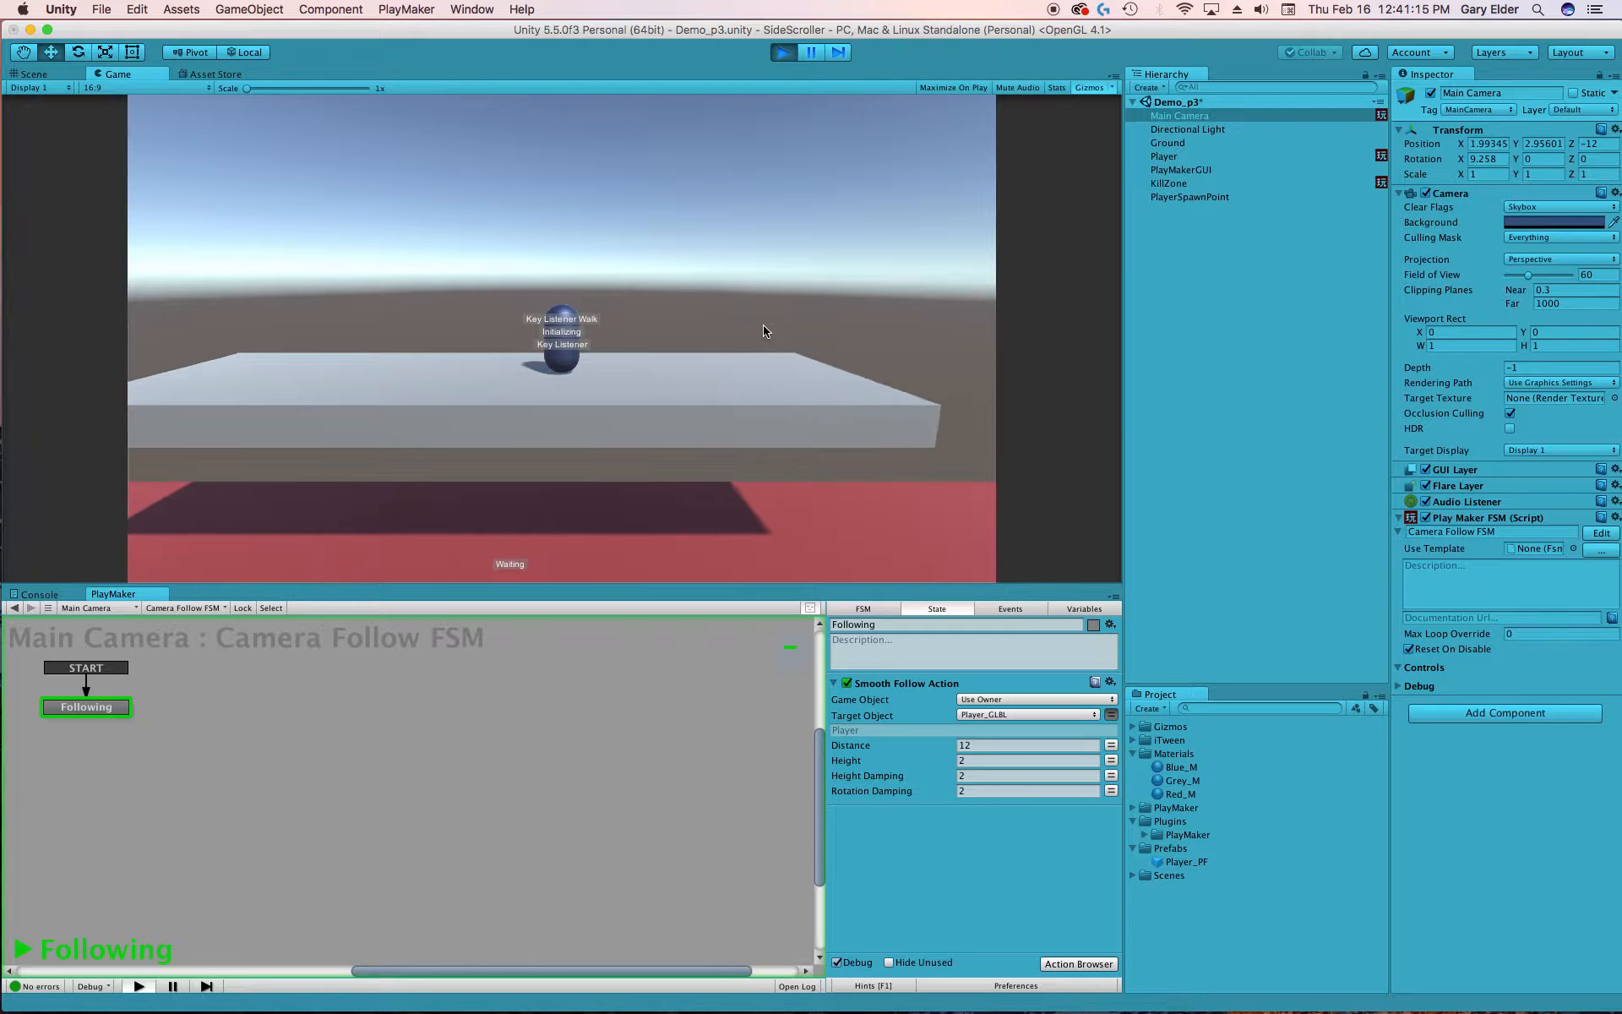
key("Left")
key("Right")
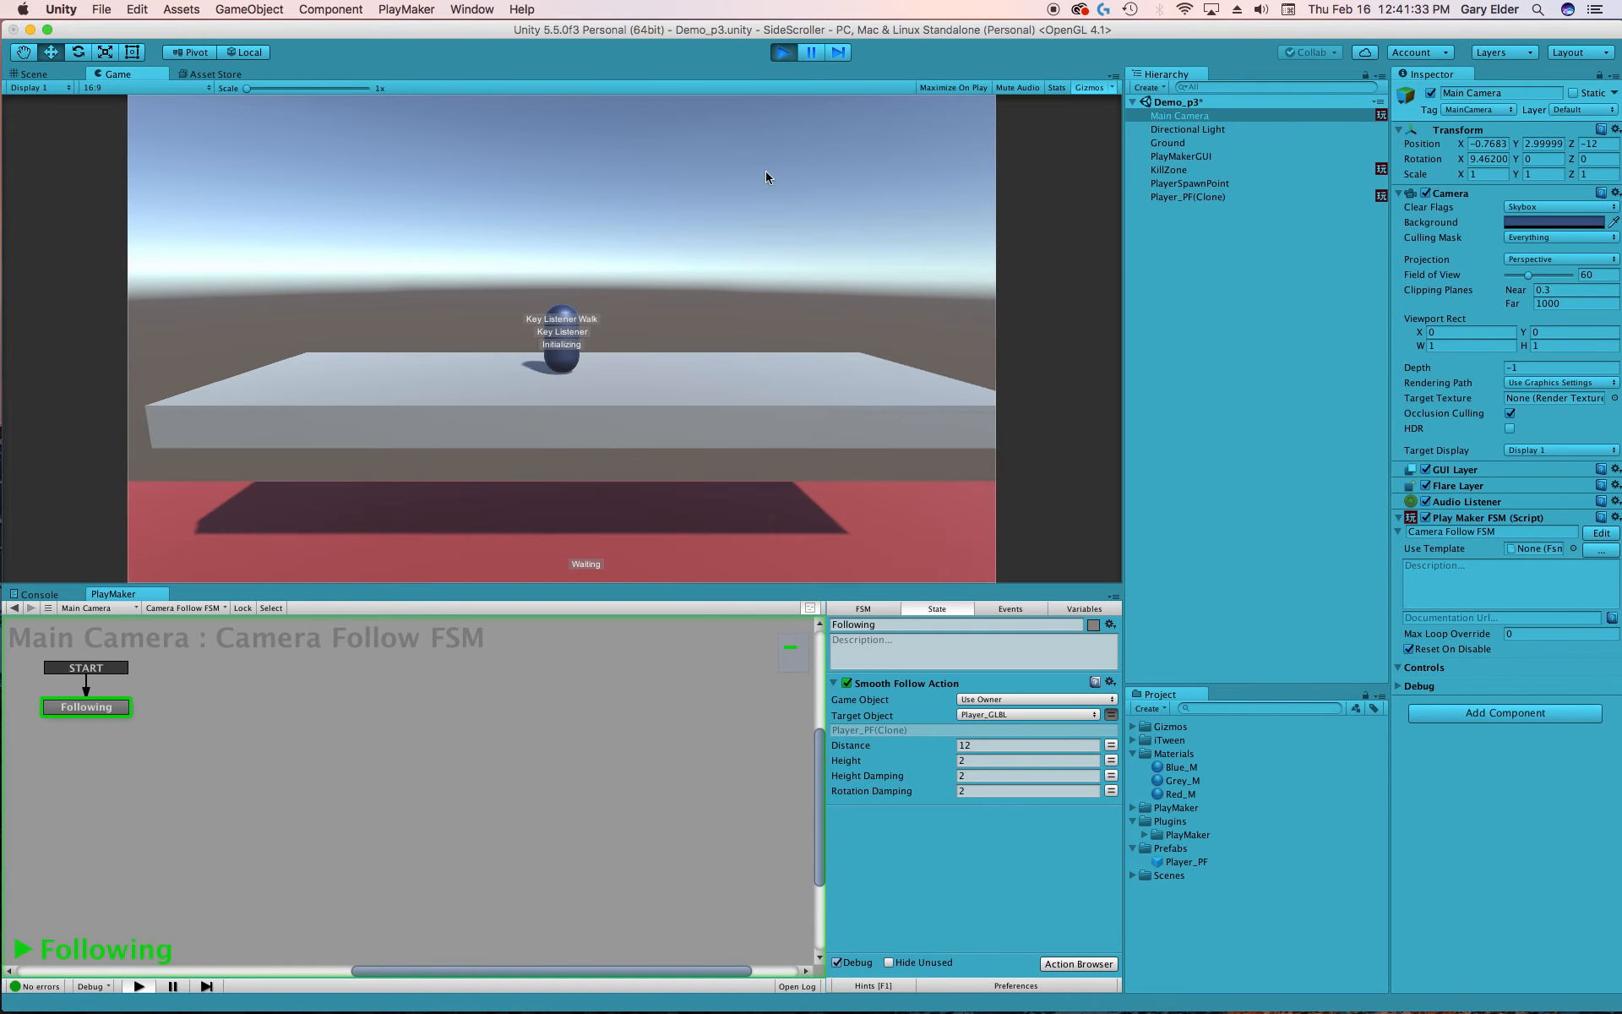
left_click(785, 53)
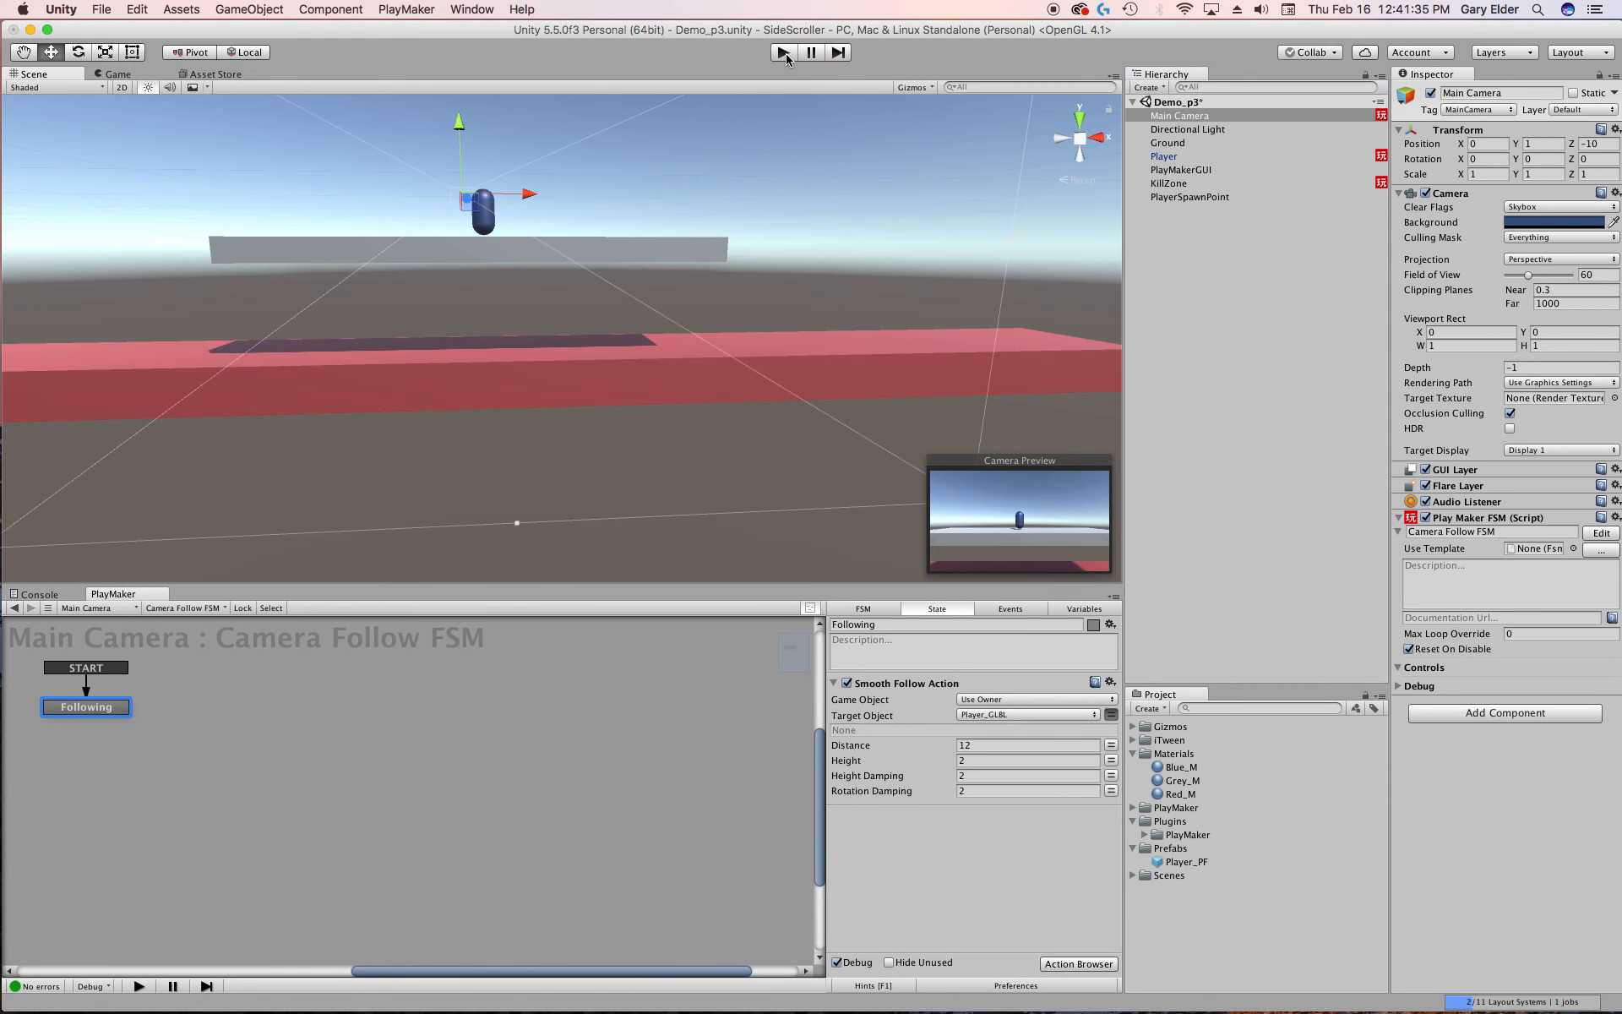